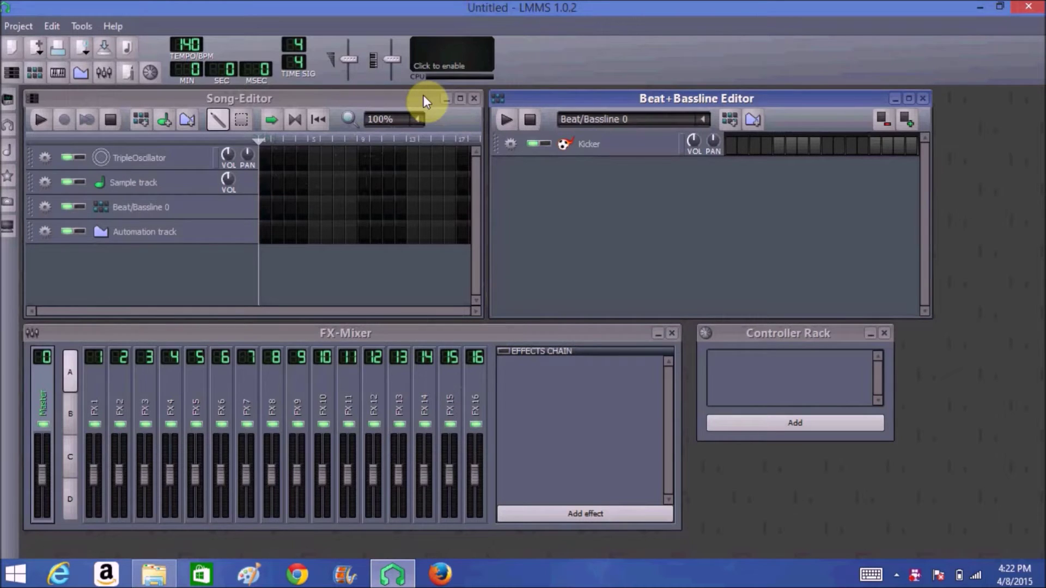
Maximize the Song-Editor and remove all four default tracks from the project
left_click(460, 98)
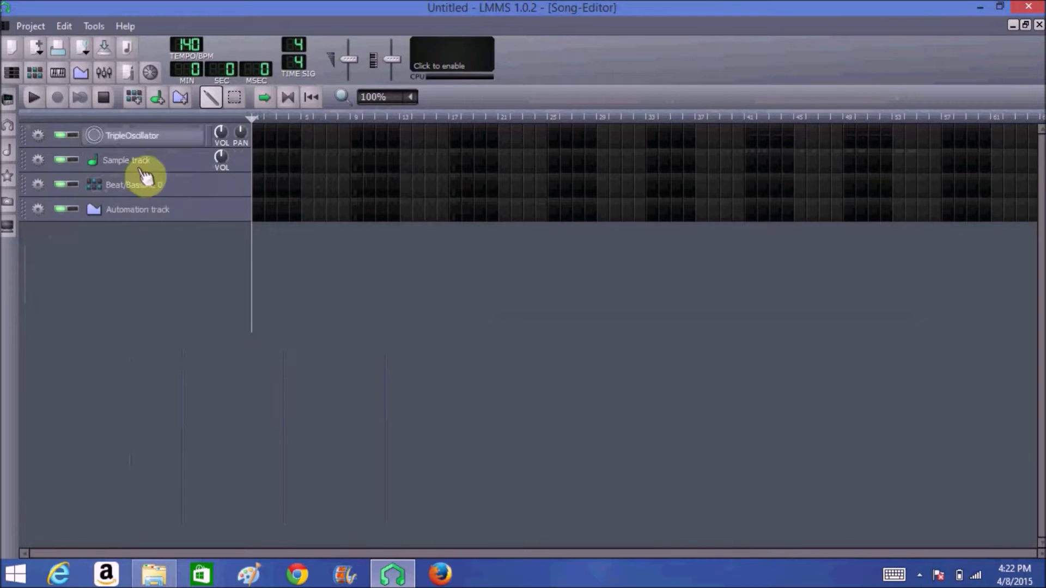
left_click(37, 133)
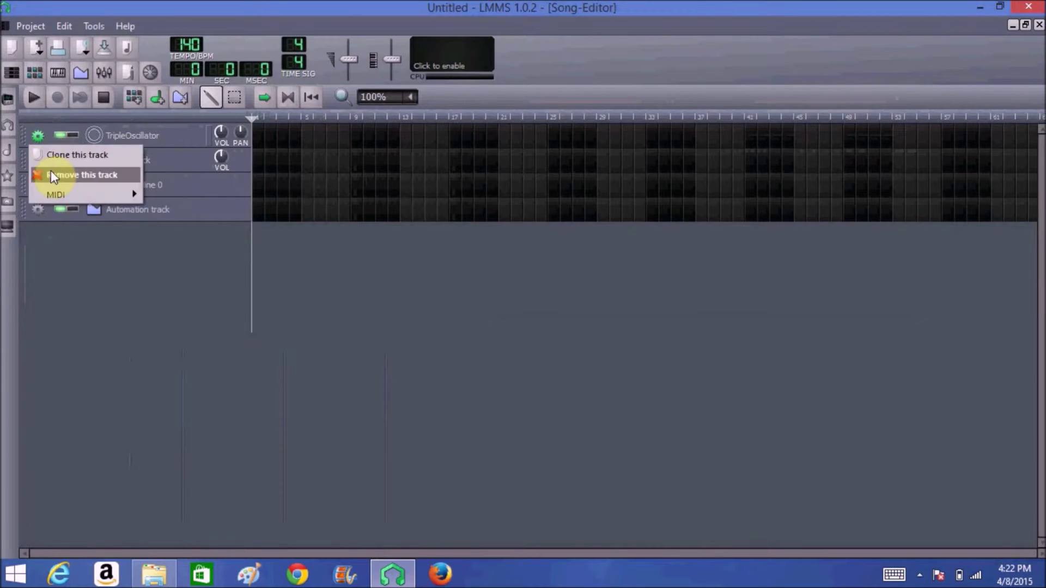
left_click(51, 171)
left_click(41, 135)
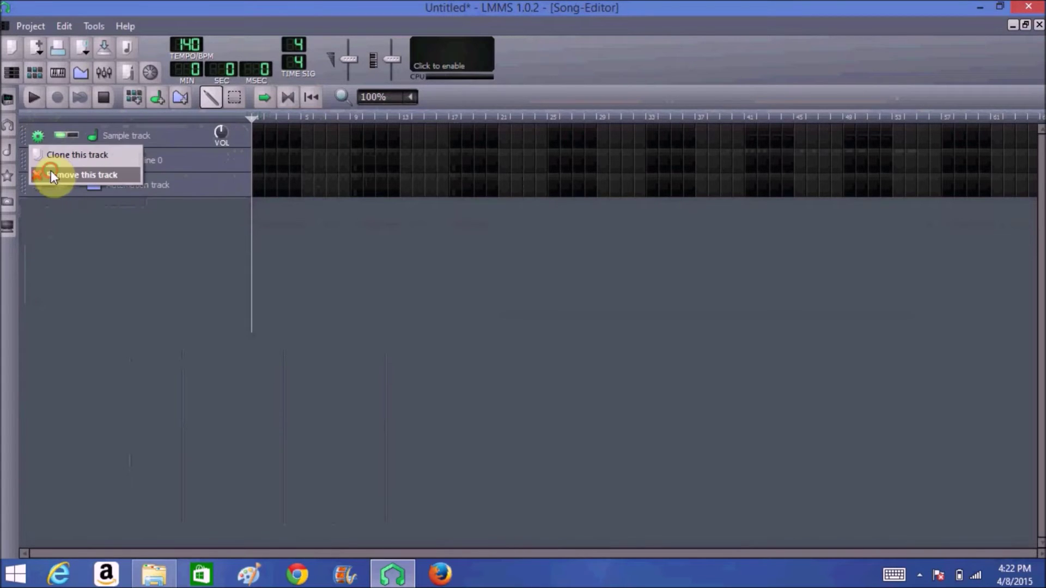
left_click(51, 171)
left_click(39, 137)
left_click(50, 170)
left_click(39, 138)
left_click(50, 172)
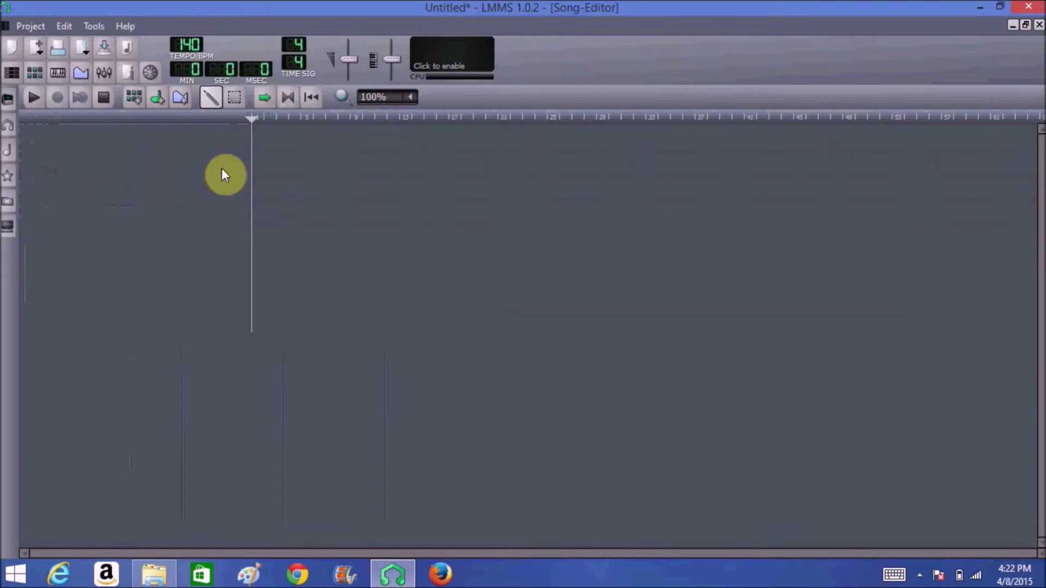
Add a ZynAddSubFX instrument track to the song and show the synthesizer's full interface
left_click(8, 102)
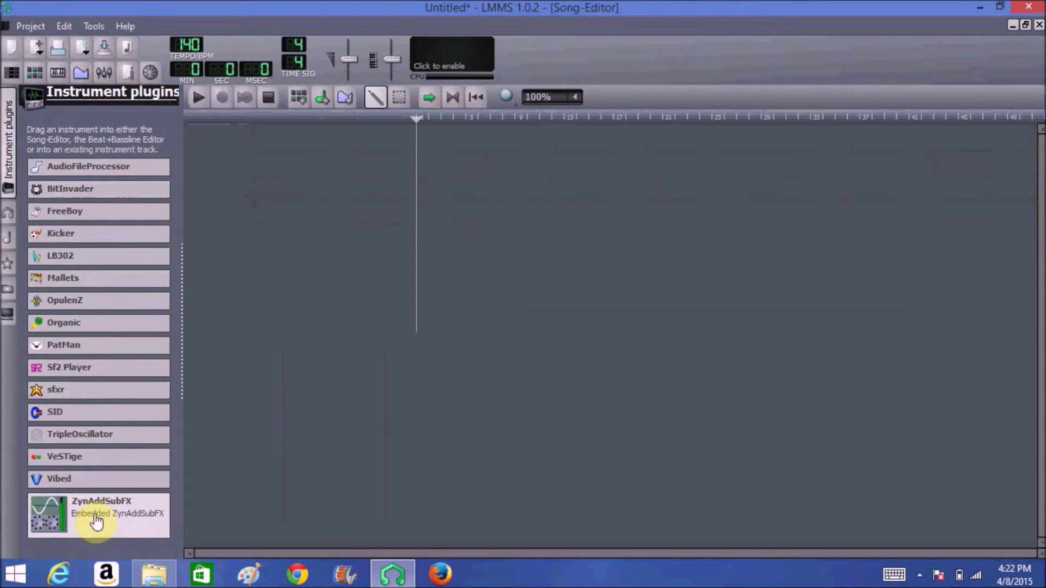
left_click_drag(96, 520, 230, 150)
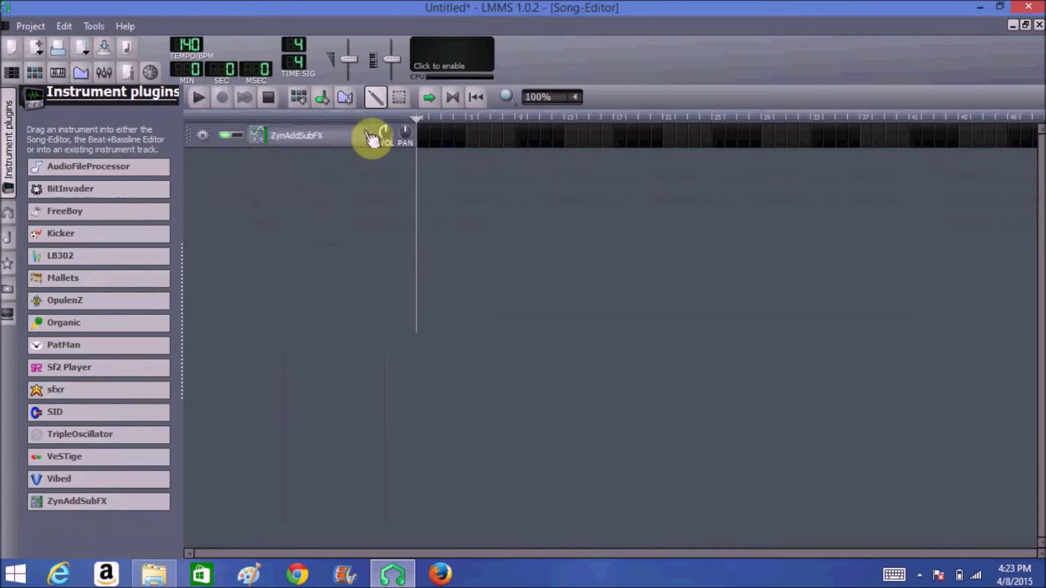
left_click(331, 137)
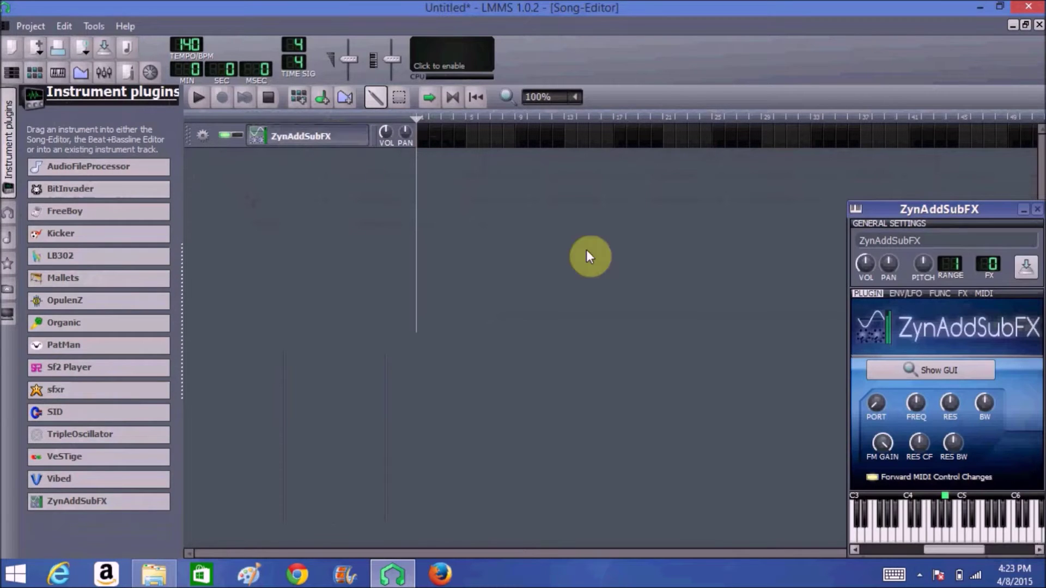
left_click_drag(923, 213, 695, 156)
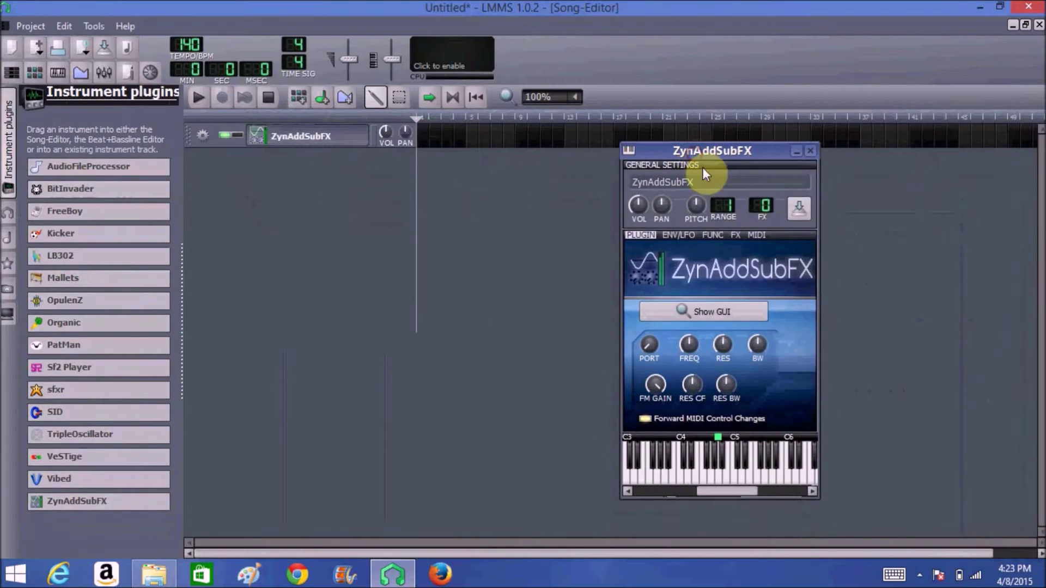
left_click(707, 315)
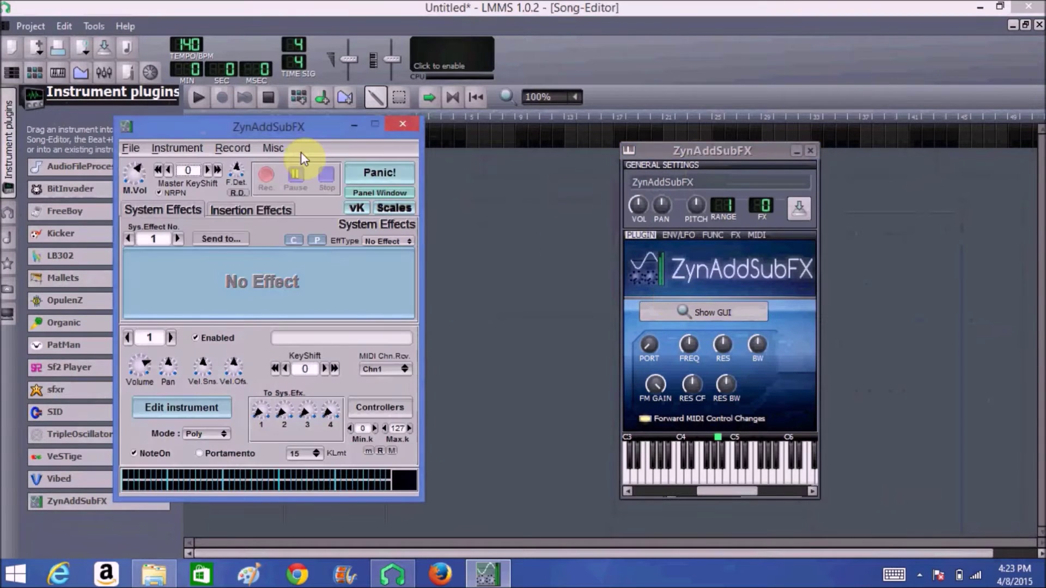
Load the Soft Piano 1 instrument from the SynthPiano bank and audition it before closing the instrument window
left_click(198, 152)
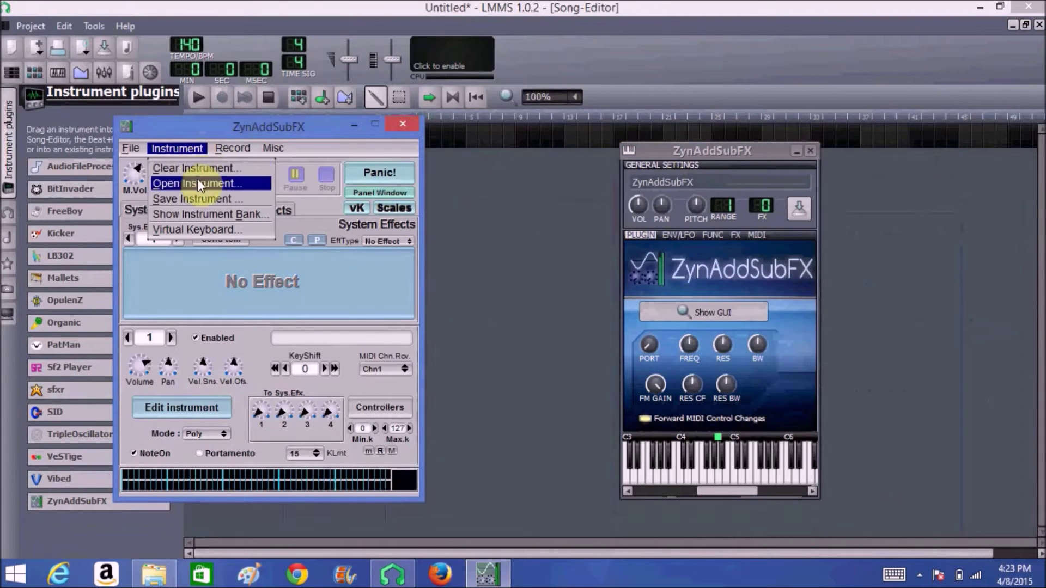
left_click(202, 217)
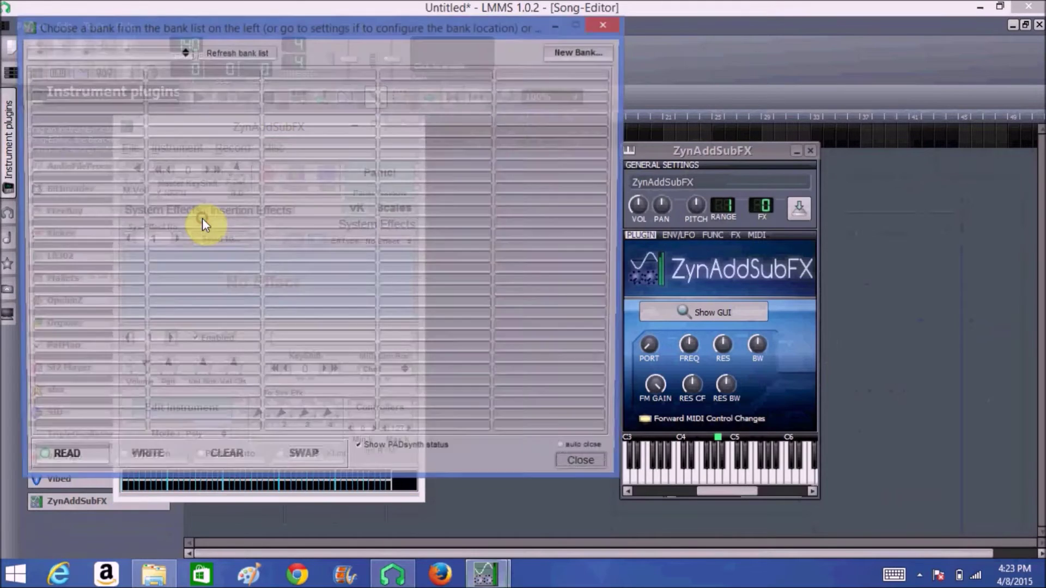
left_click(185, 53)
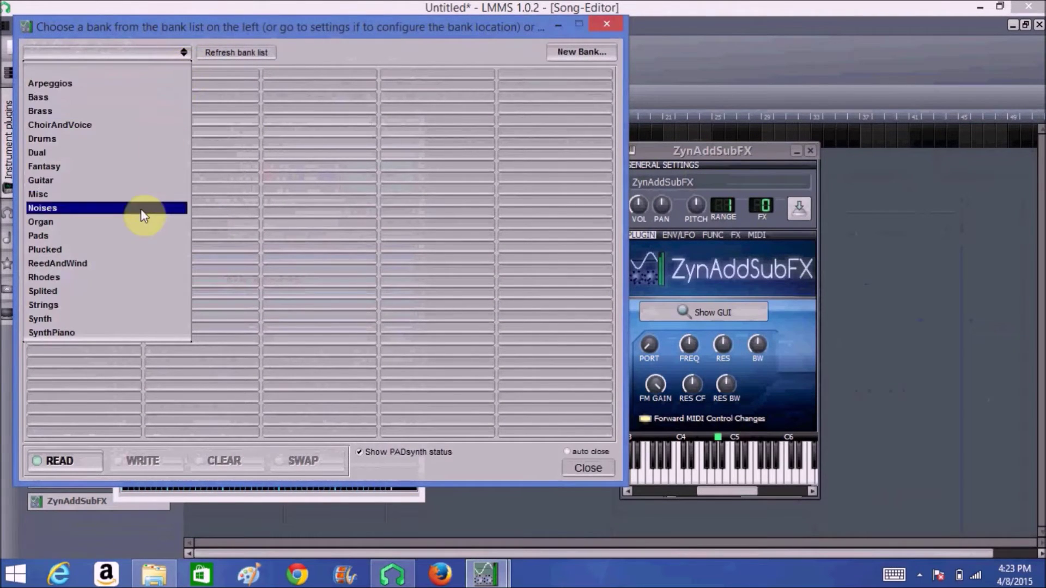
left_click(122, 329)
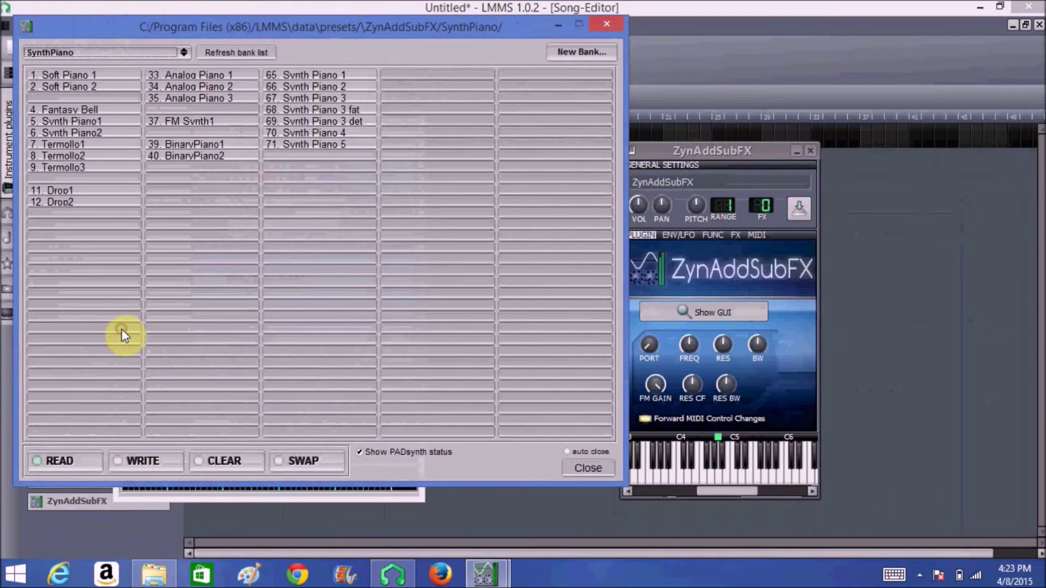
left_click(90, 74)
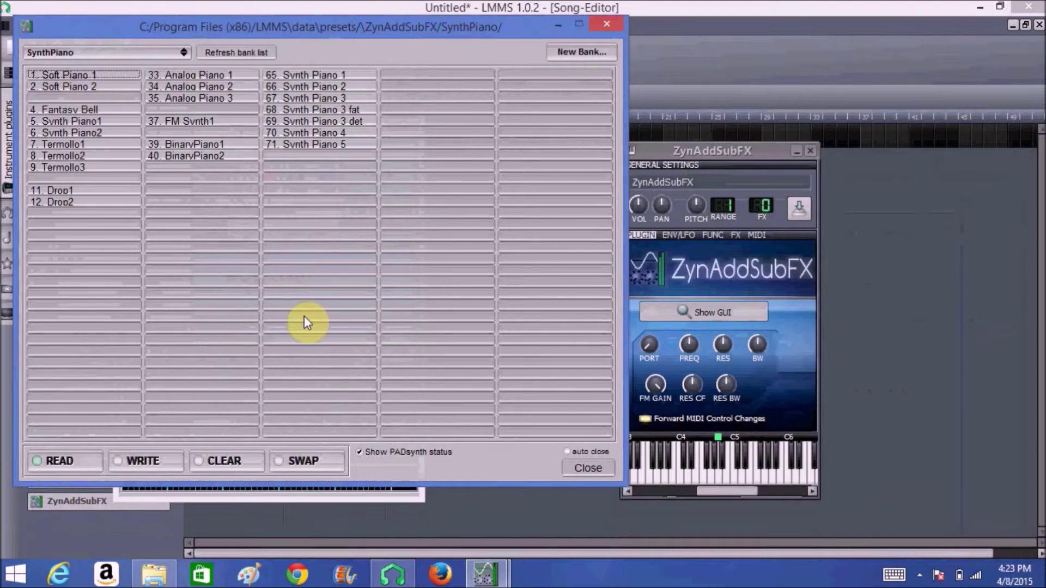
left_click(576, 471)
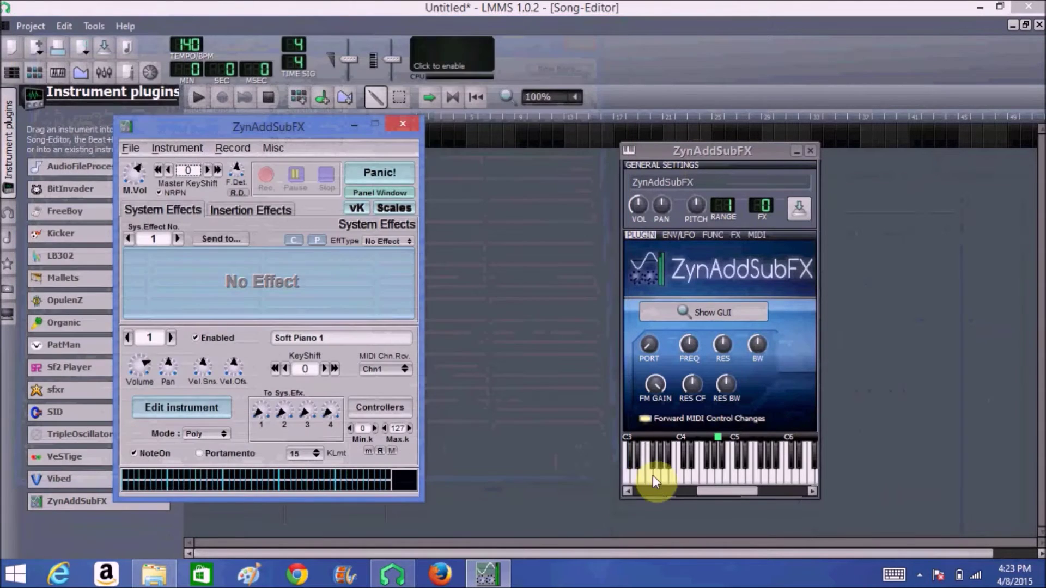
left_click(676, 473)
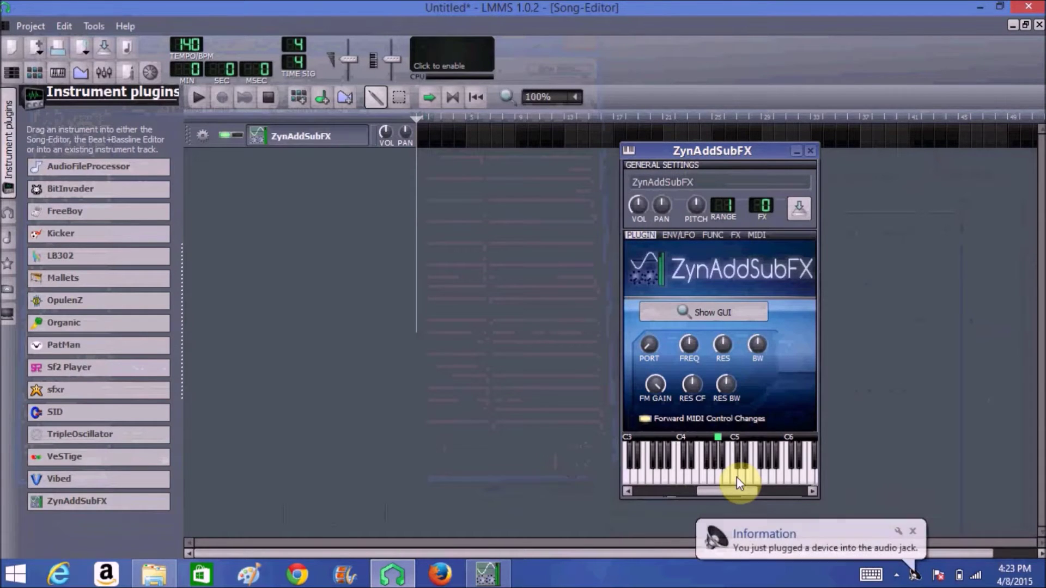
left_click(814, 151)
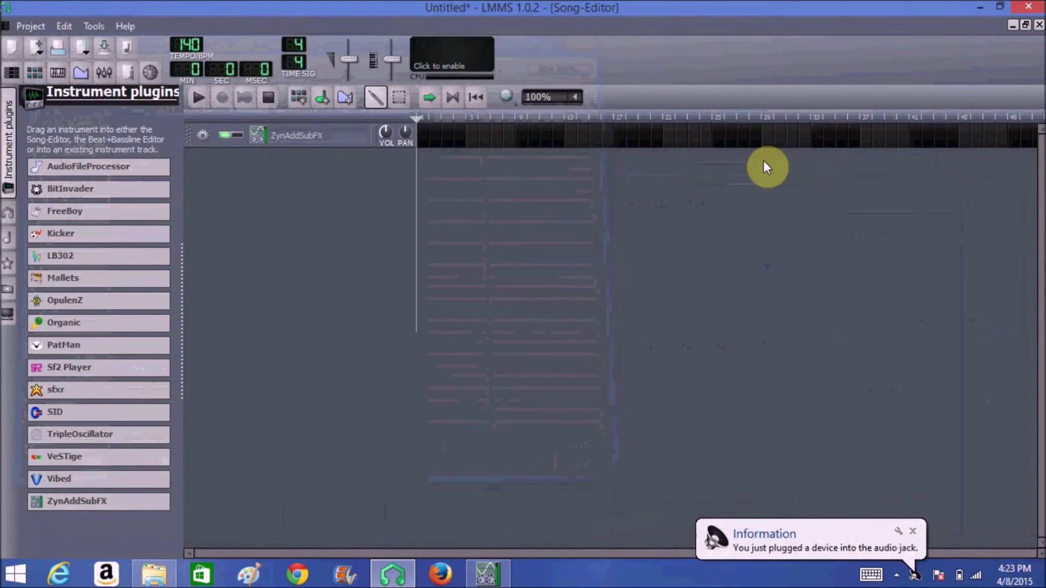
Create a pattern in the first bar of the ZynAddSubFX track and place an A4 note on its first beat
double_click(424, 137)
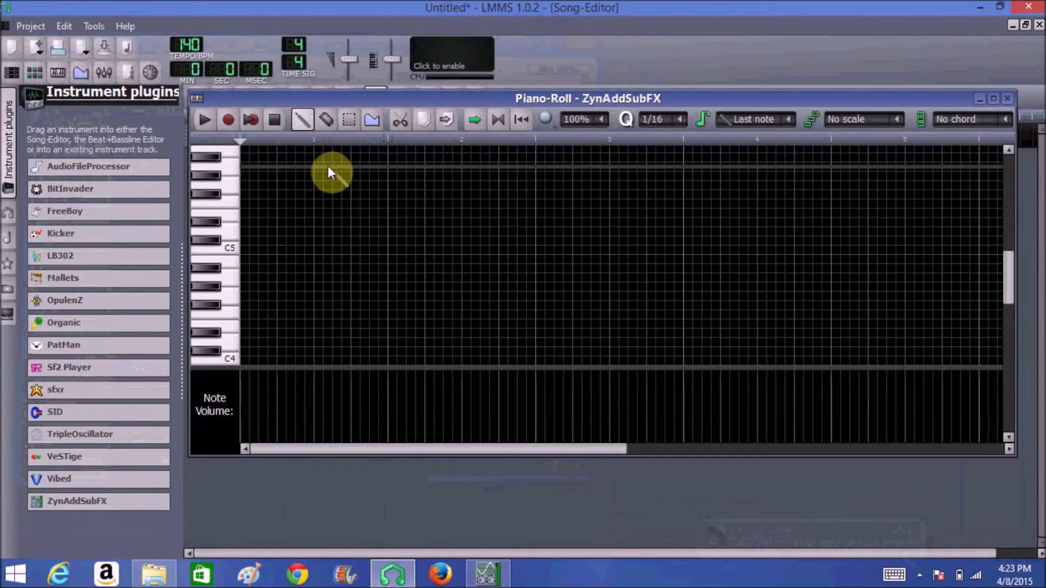
left_click(245, 278)
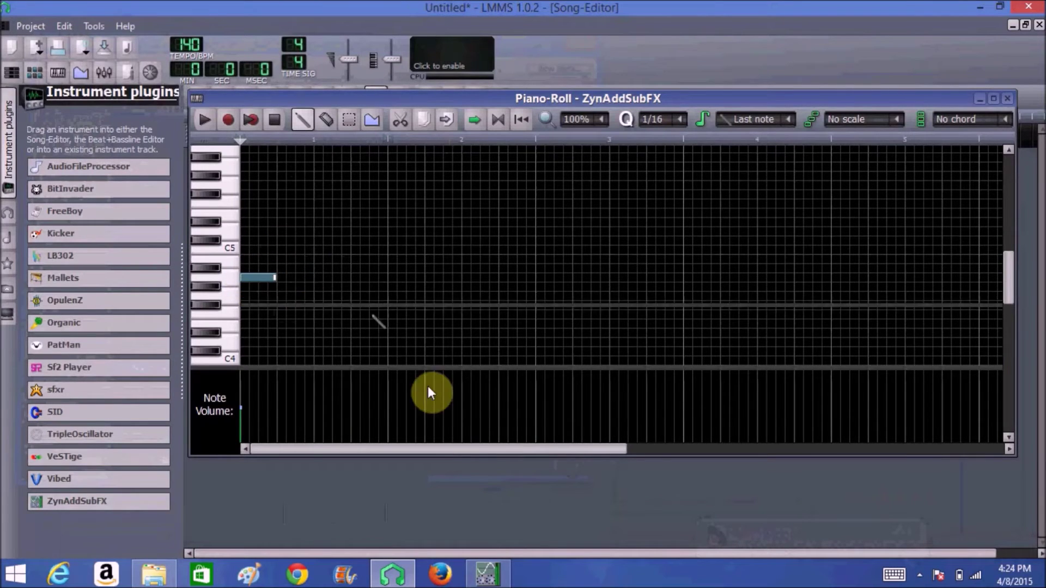
Lower the computer's speaker volume
left_click(918, 576)
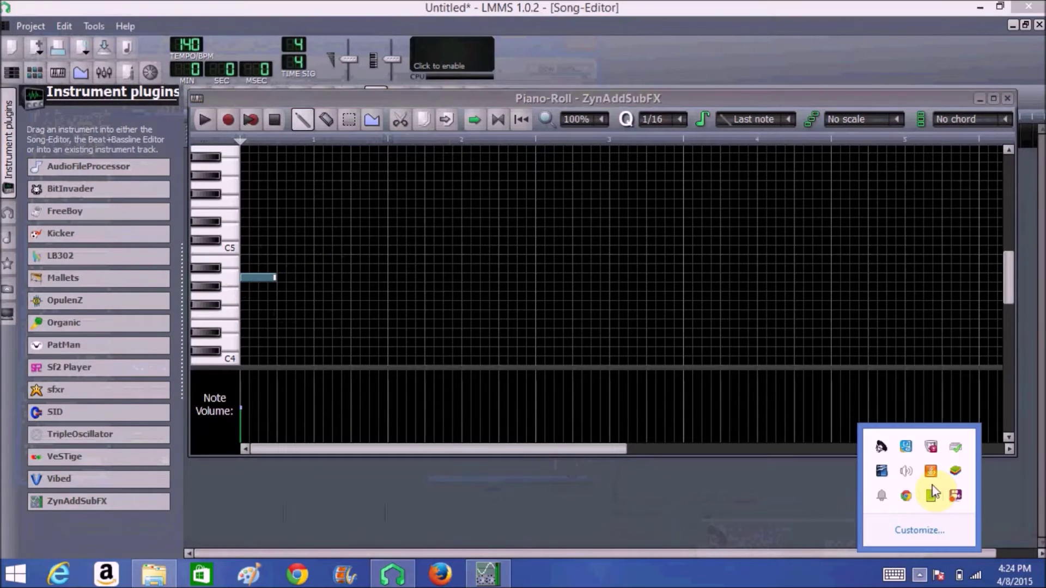
left_click(905, 478)
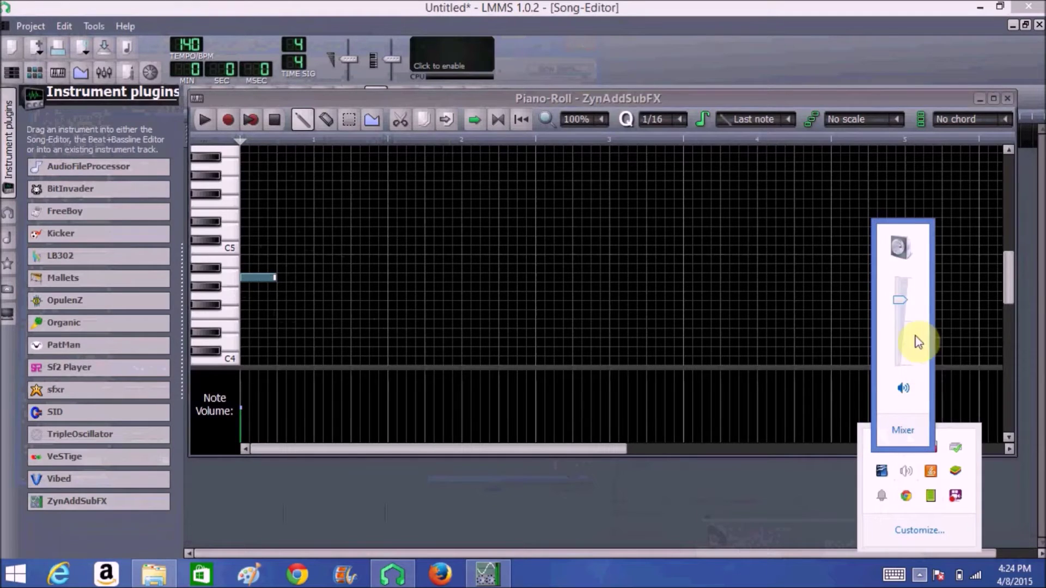
left_click_drag(902, 326, 903, 346)
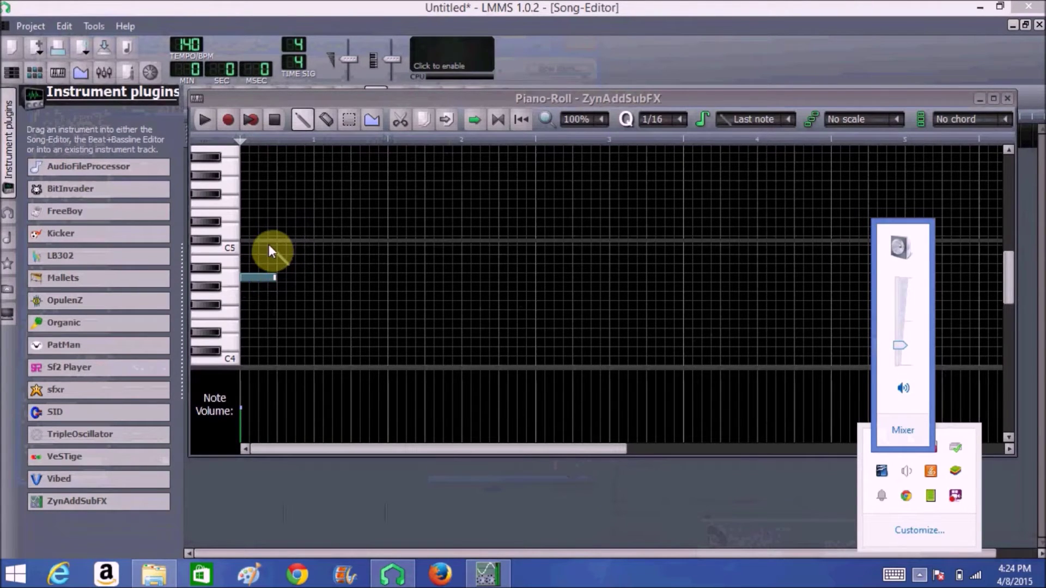
Add G5, C5 and E5 quarter notes on beats two, three and four of the first bar
left_click(279, 185)
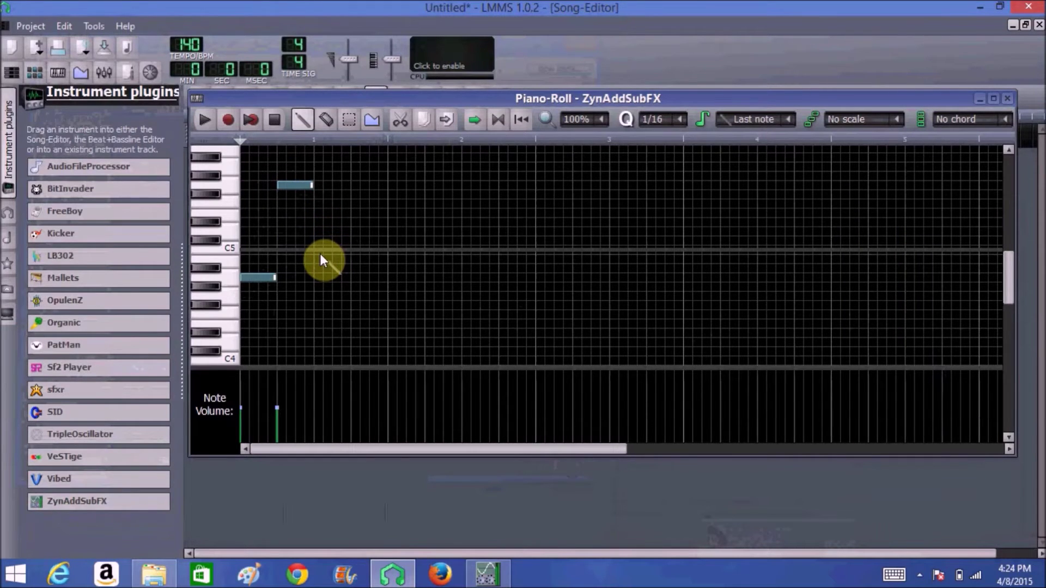
left_click(319, 252)
left_click(355, 213)
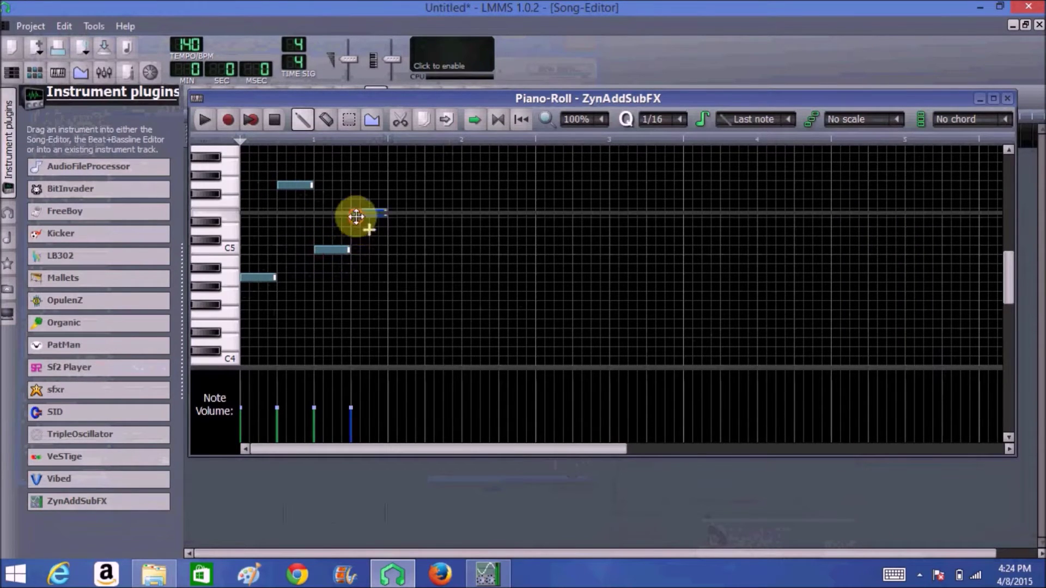
Play the pattern and swap its last two notes so E5 falls on beat three and C5 on beat four
left_click(214, 122)
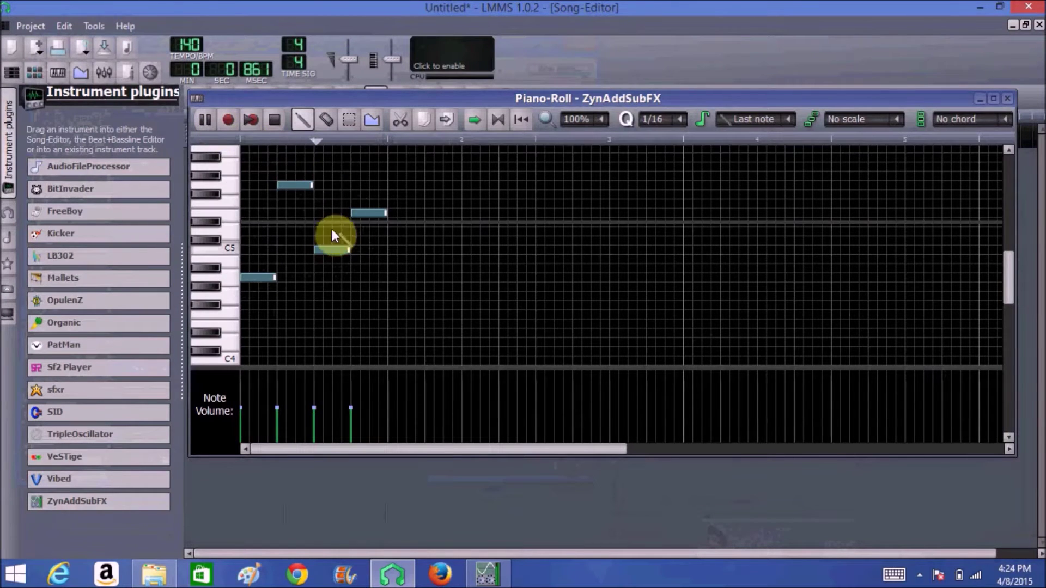
left_click_drag(331, 248, 355, 248)
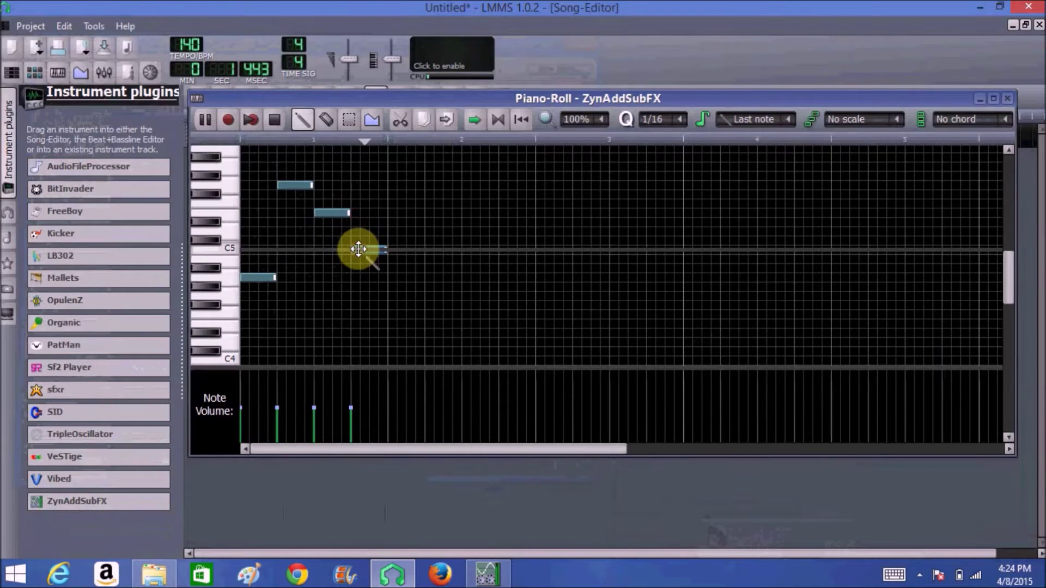
left_click(275, 118)
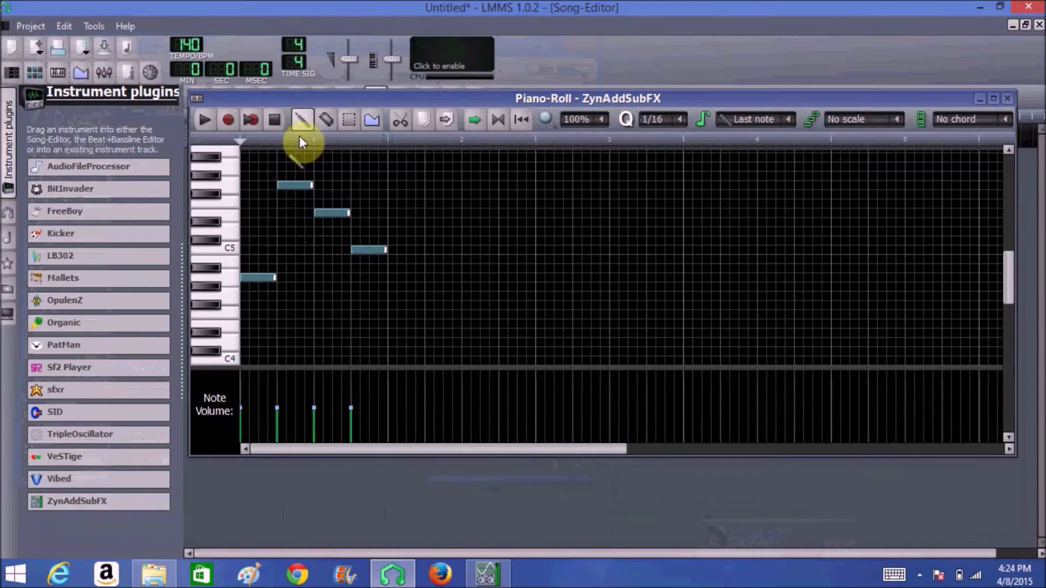
Play the pattern and try a slower tempo of 90 BPM
left_click(203, 119)
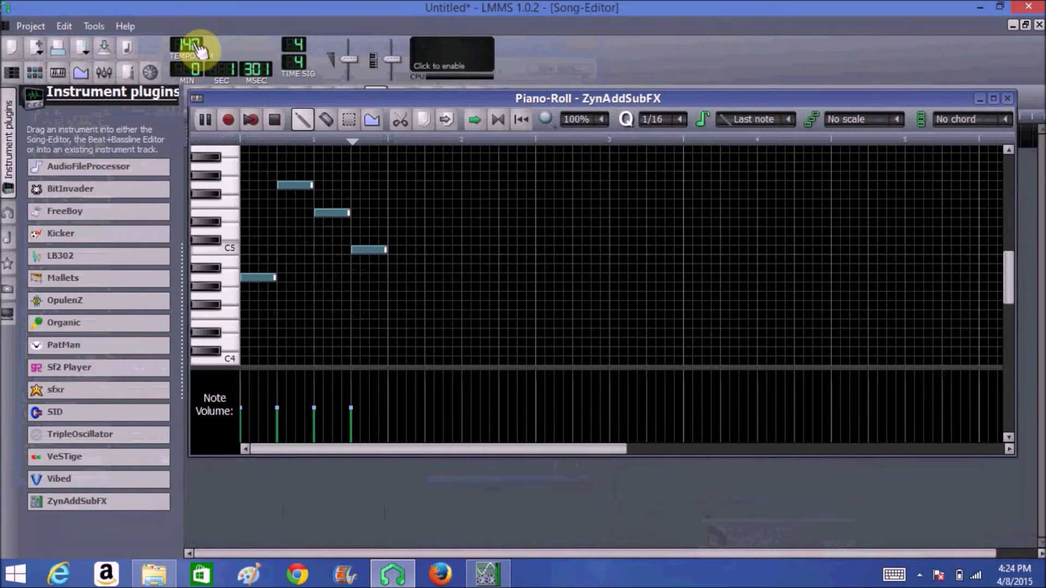
scroll(190, 44, "down", 20)
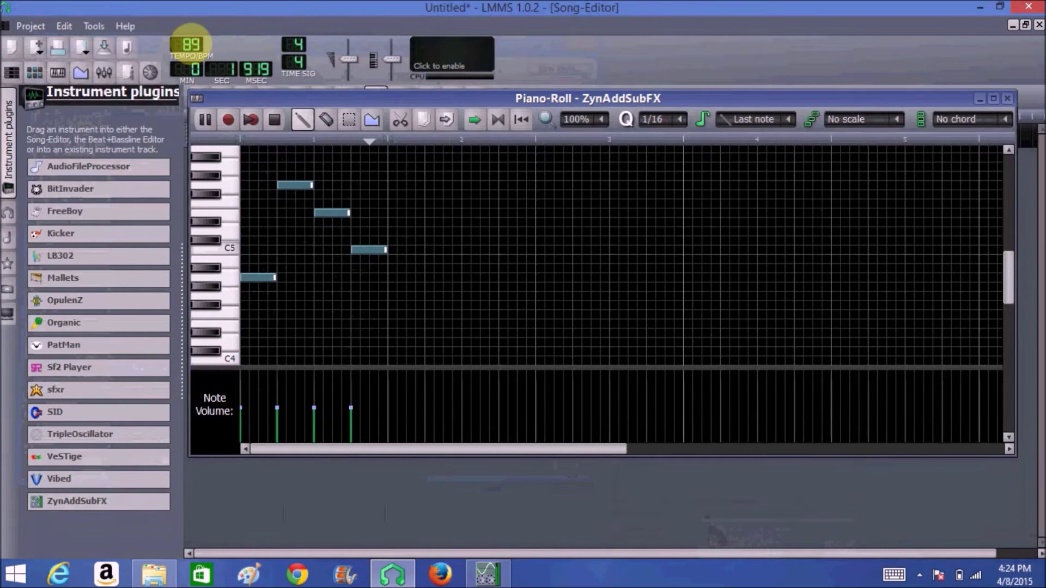
scroll(190, 45, "up", 1)
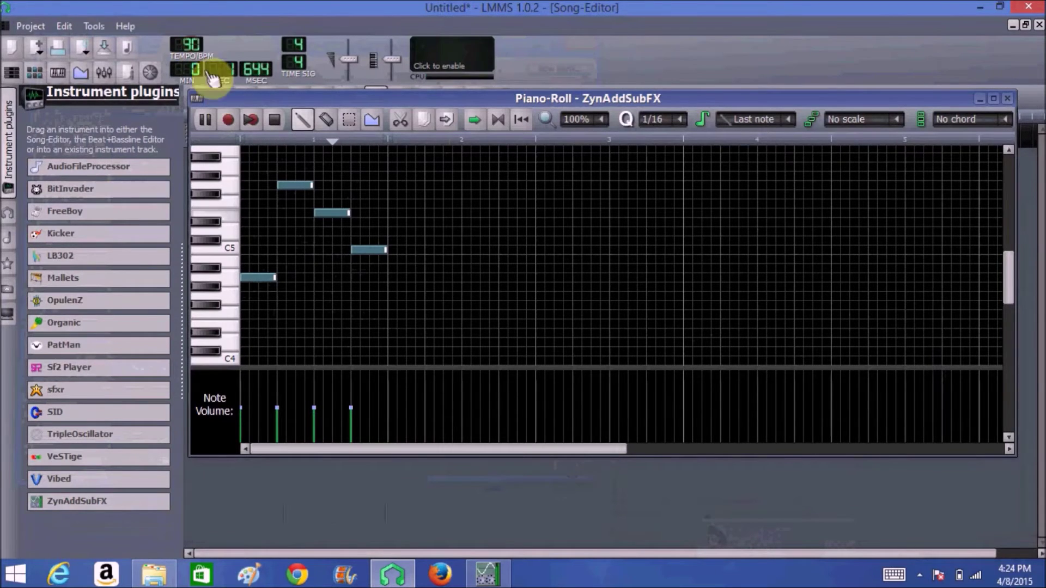
key("space")
key("space")
Raise the tempo back to 140 BPM while the pattern plays, and stop playback
scroll(193, 44, "up", 20)
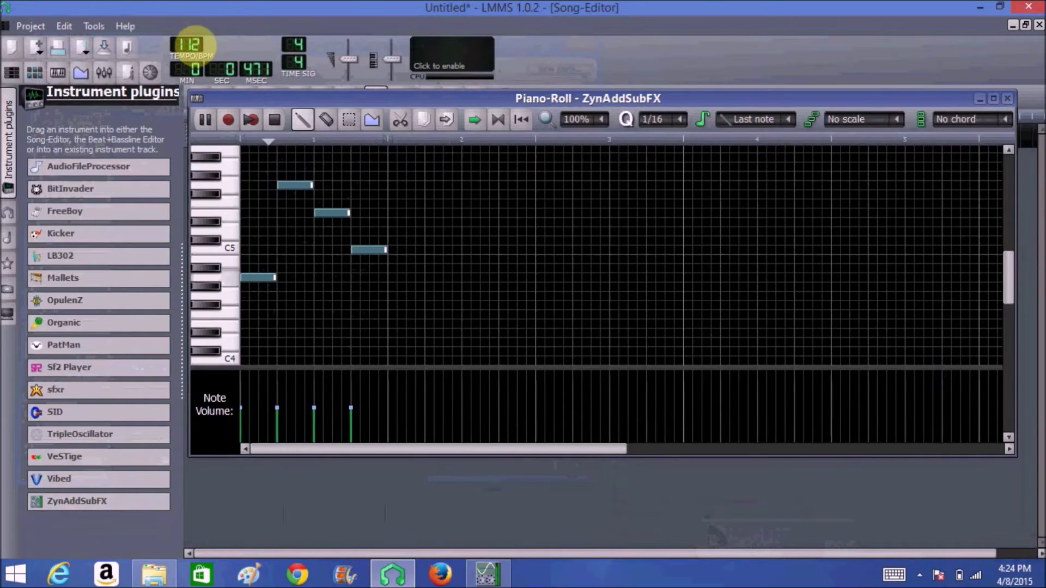
scroll(193, 45, "up", 16)
scroll(193, 45, "up", 13)
scroll(194, 44, "down", 1)
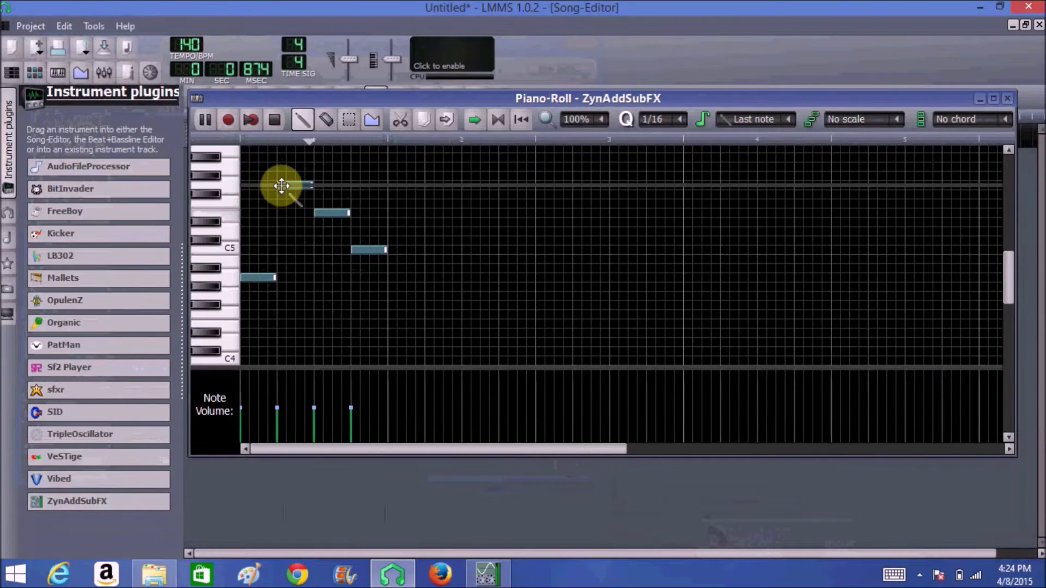
left_click(274, 120)
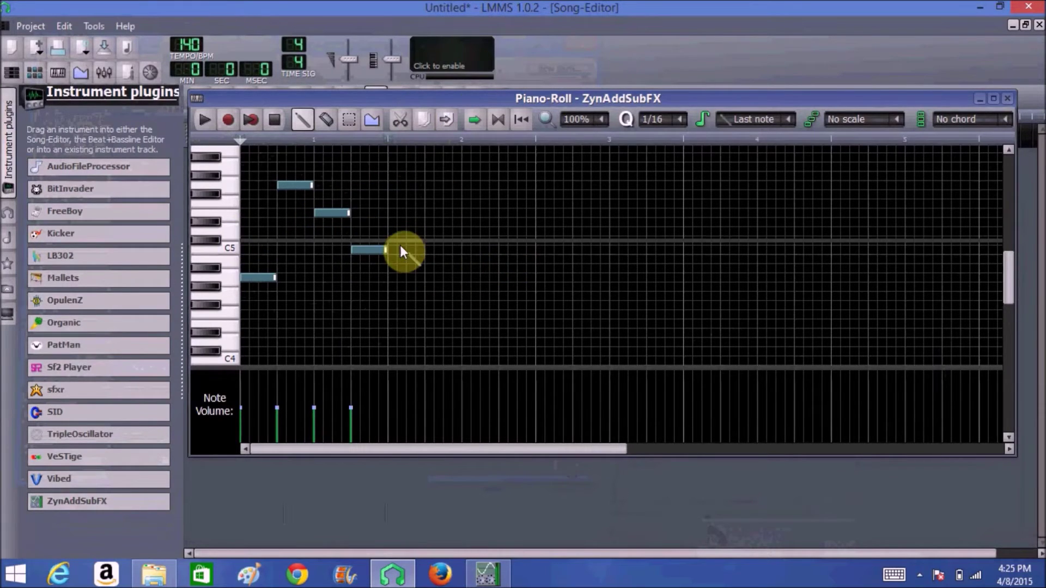
Copy the four notes of the first bar and paste them at the same pitches into the second bar
left_click(352, 118)
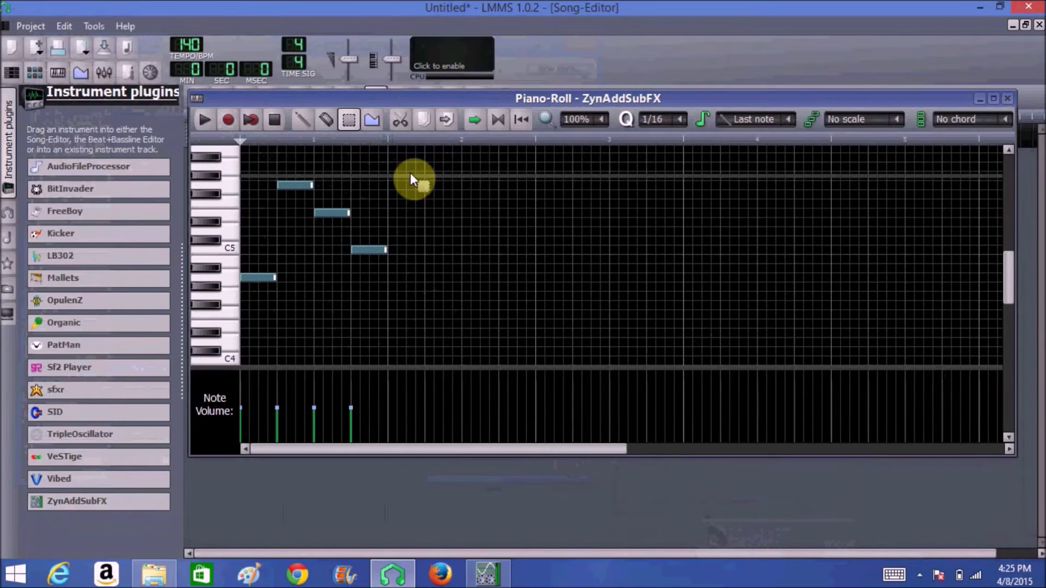
left_click_drag(410, 172, 258, 315)
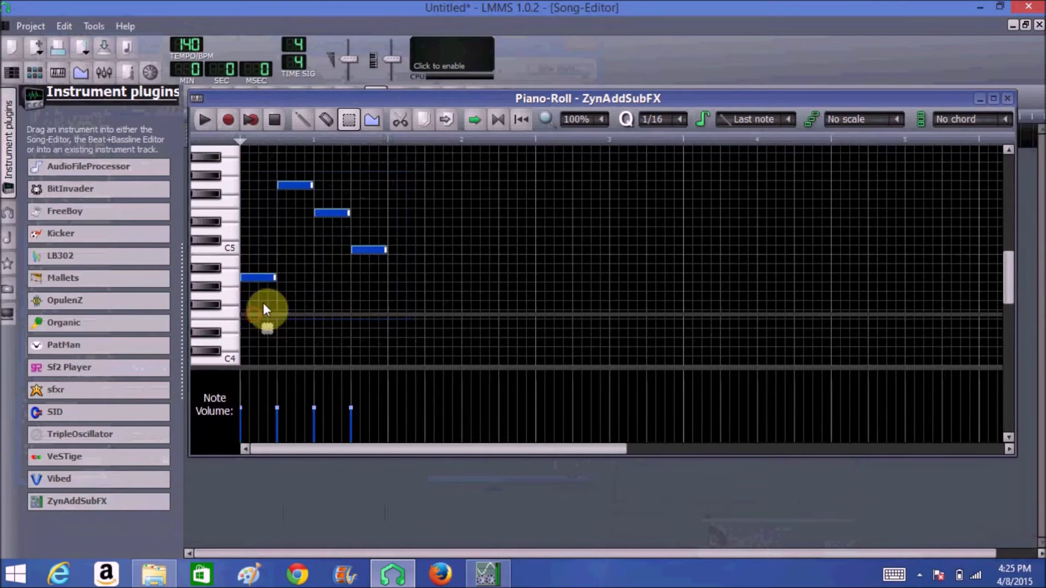
left_click(422, 120)
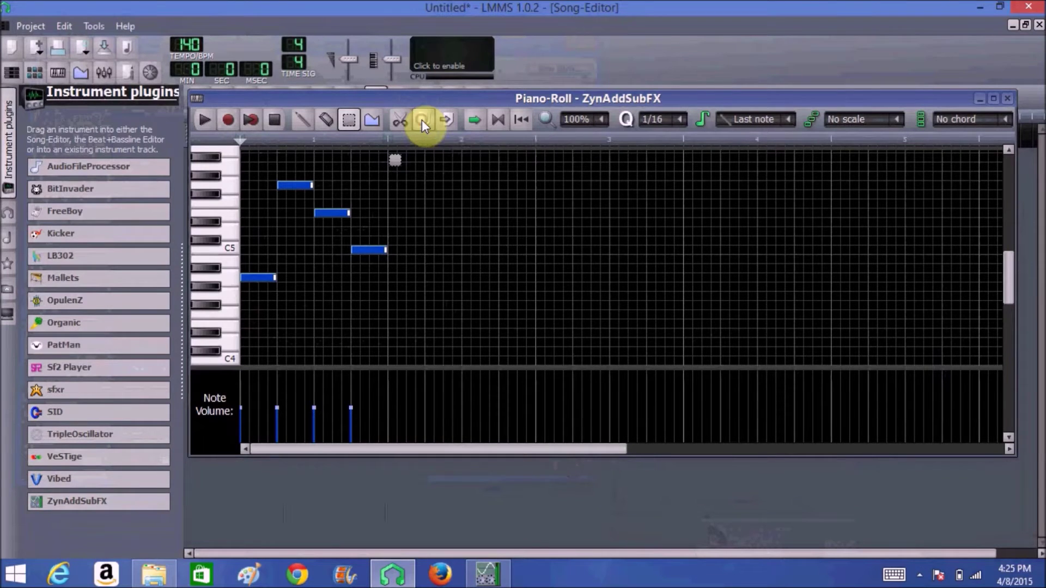
left_click(452, 125)
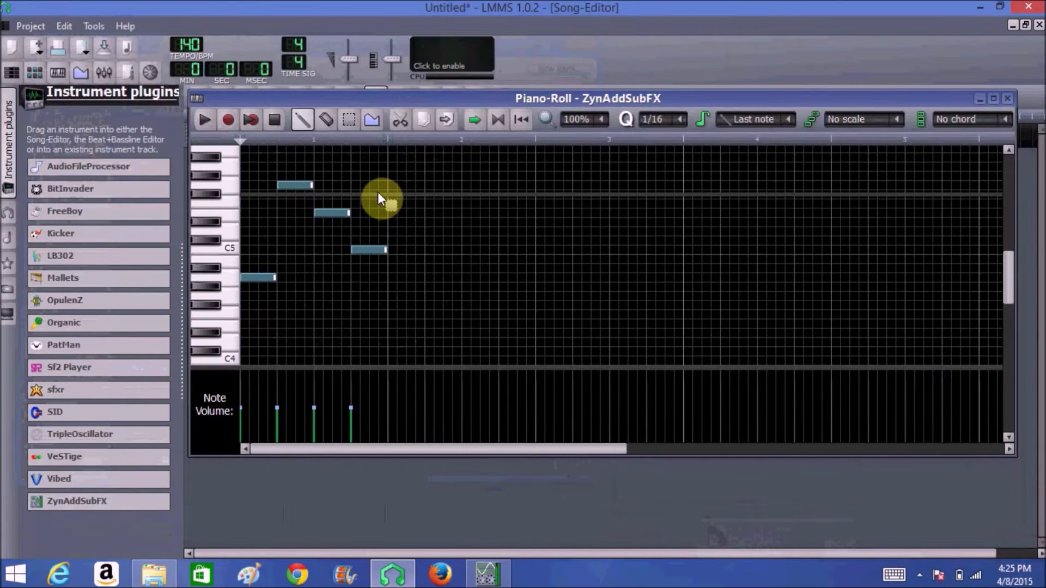
key("ctrl+v")
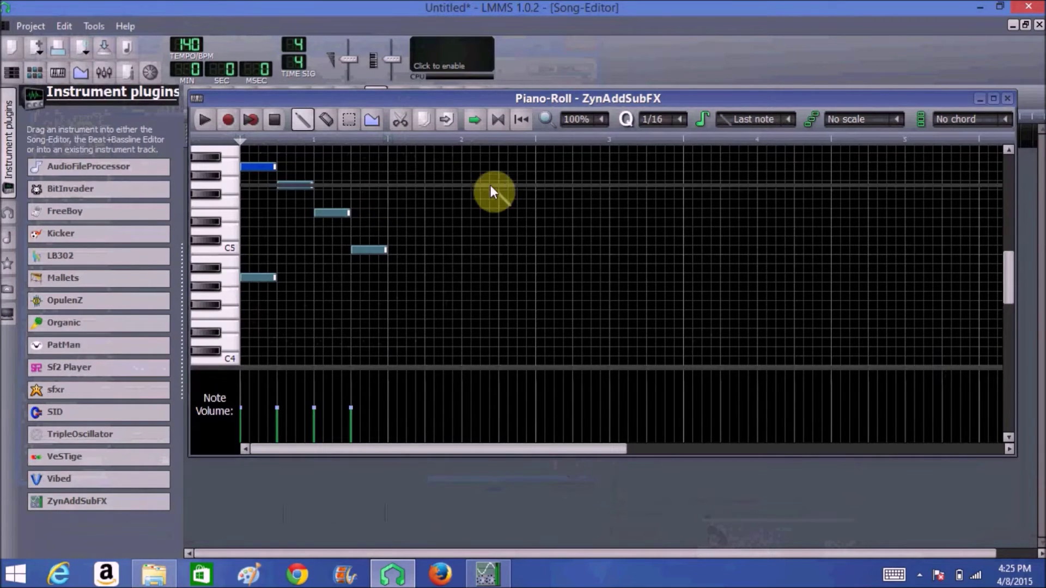
scroll(1013, 269, "up", 3)
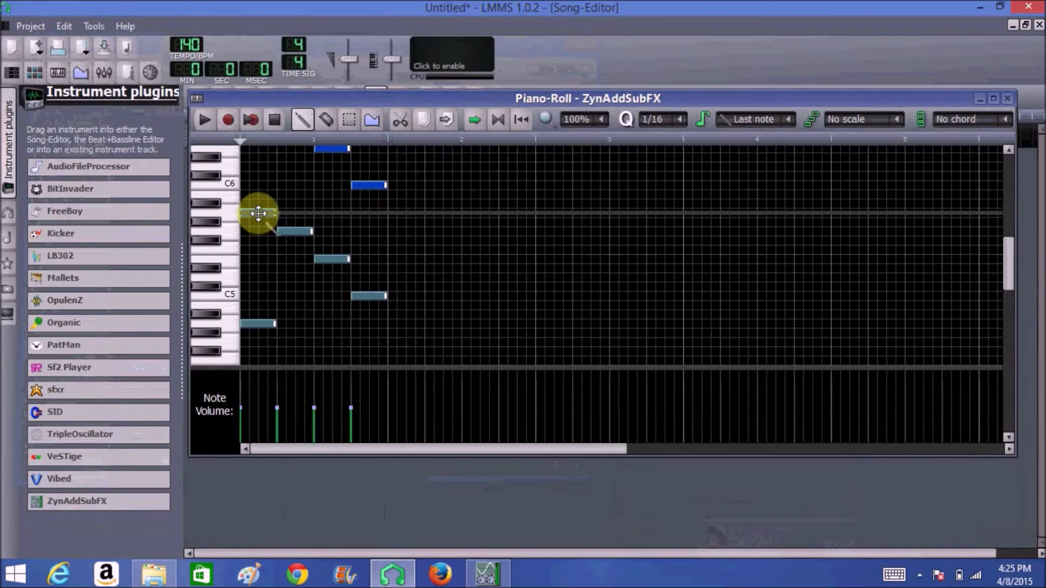
left_click_drag(261, 211, 409, 325)
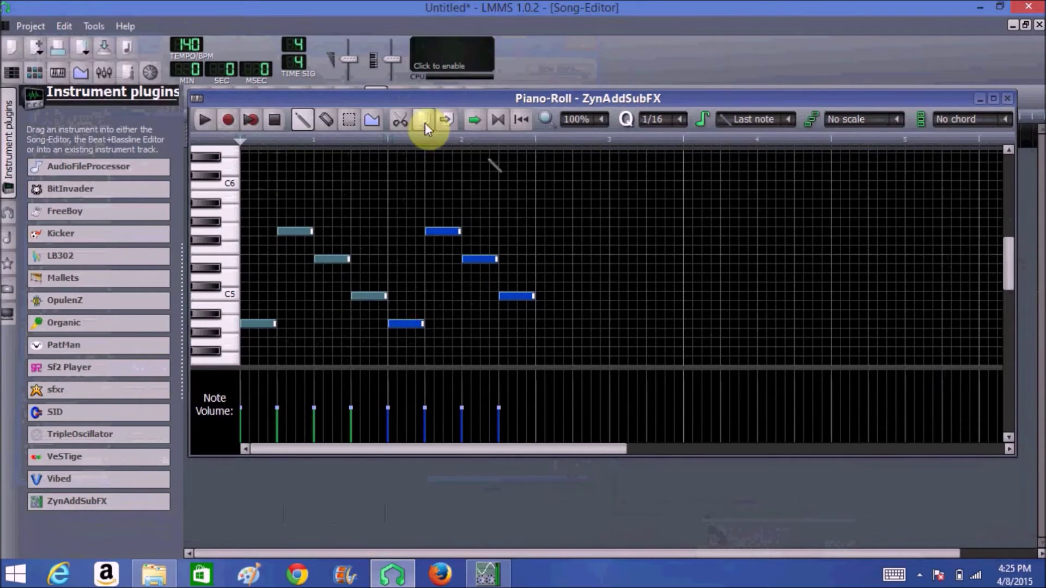
Copy all eight notes of the first two bars and paste them into bars three and four
left_click(352, 120)
left_click_drag(537, 200, 252, 366)
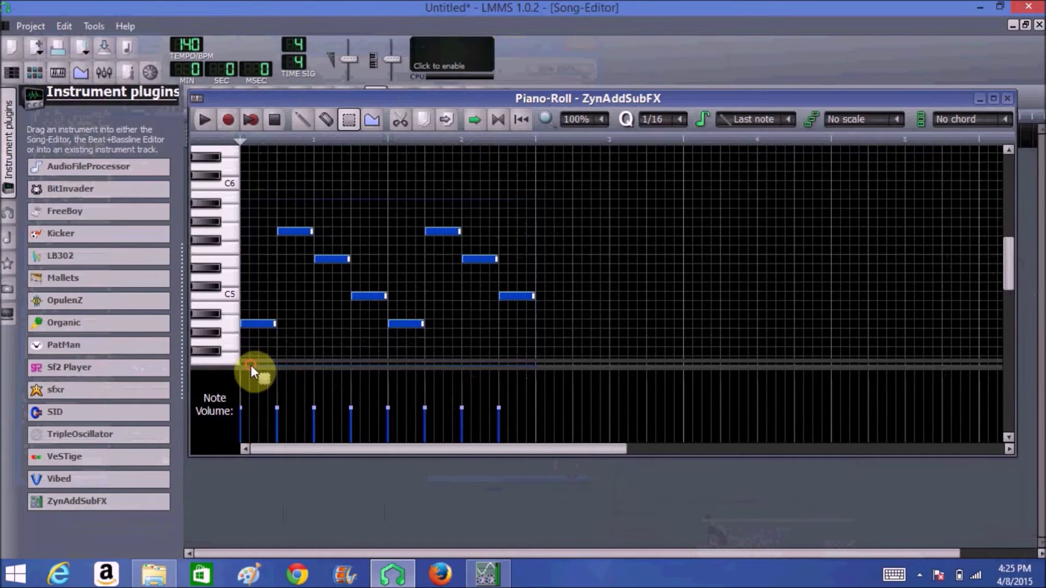
left_click(448, 118)
mouse_move(513, 298)
left_mouse_down()
mouse_move(786, 273)
mouse_move(833, 300)
mouse_move(810, 299)
left_mouse_up()
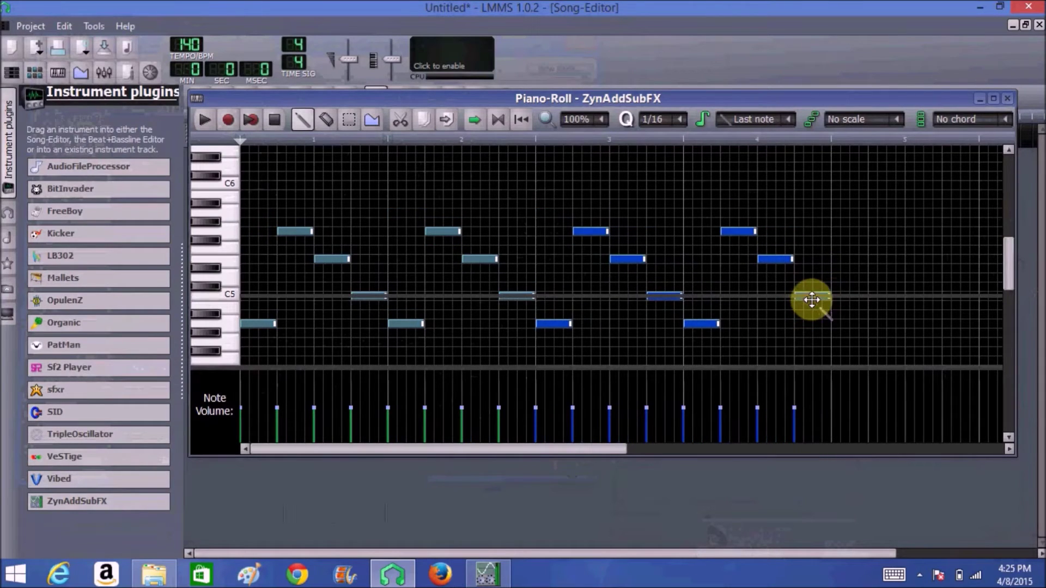
Clear the note selection and try resizing the first note on its own
left_click(344, 119)
left_click(397, 192)
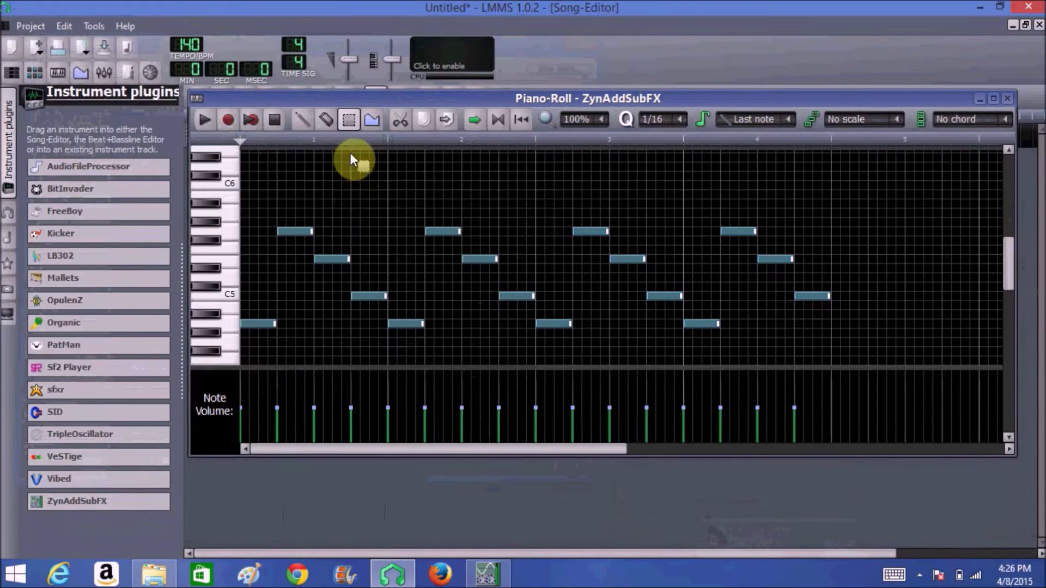
left_click(304, 119)
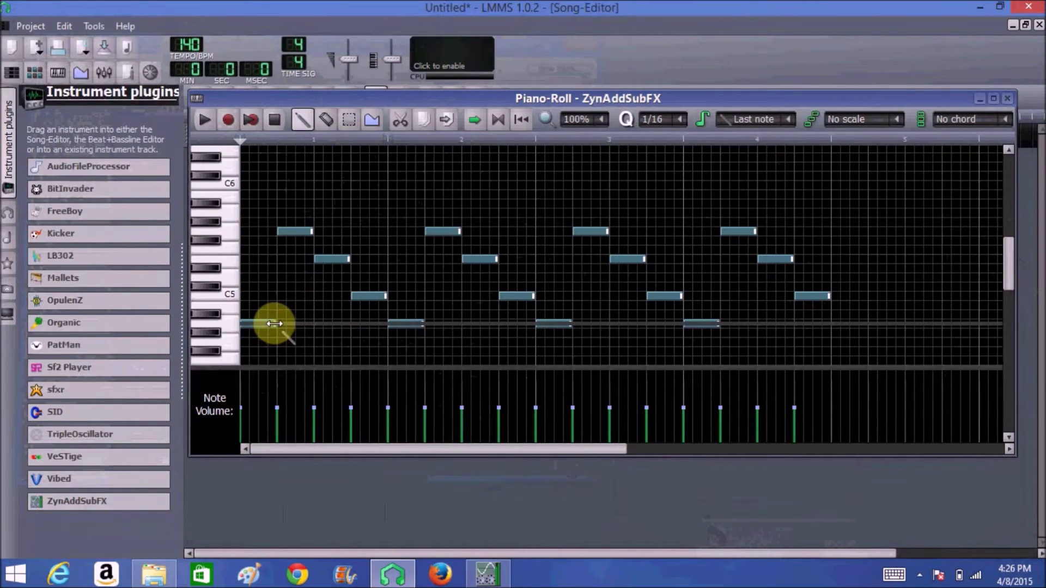
mouse_move(274, 323)
left_mouse_down()
mouse_move(376, 324)
mouse_move(252, 338)
mouse_move(272, 333)
mouse_move(273, 309)
left_mouse_up()
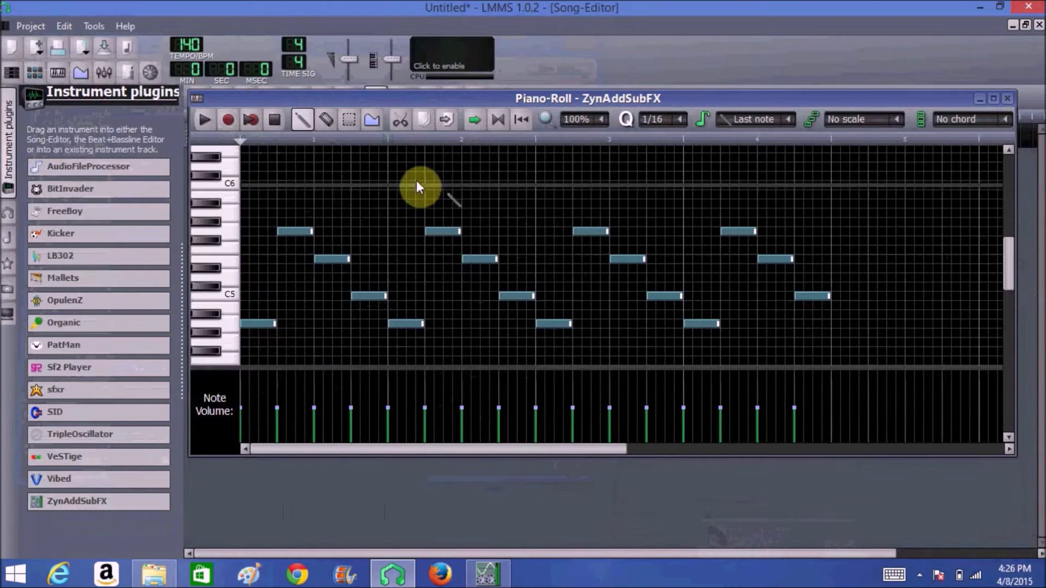
Select every note in the four bars and shorten them all together to eighth notes
left_click(349, 119)
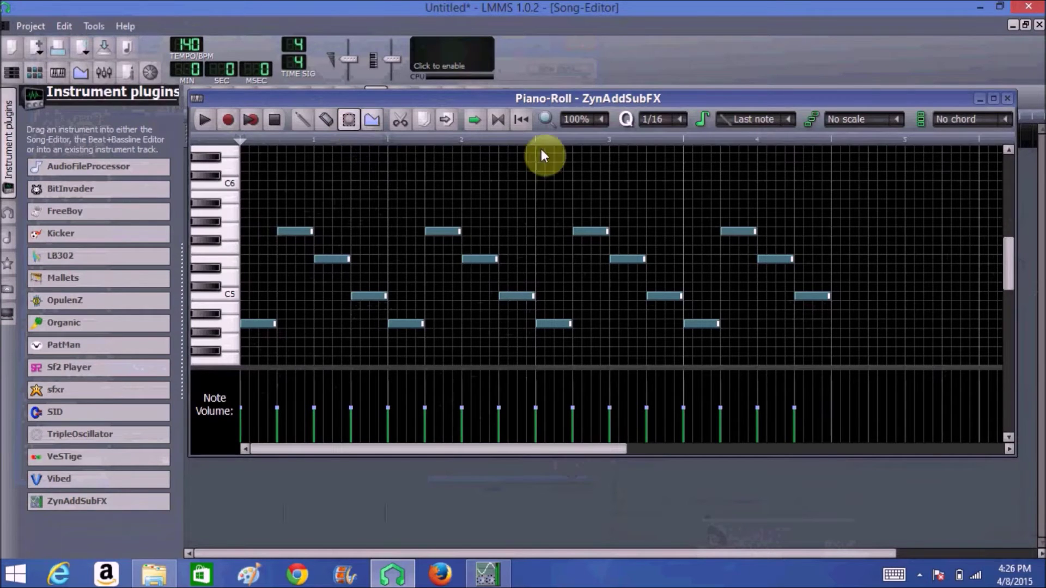
left_click_drag(842, 160, 253, 354)
left_click(303, 119)
left_click_drag(275, 325, 257, 326)
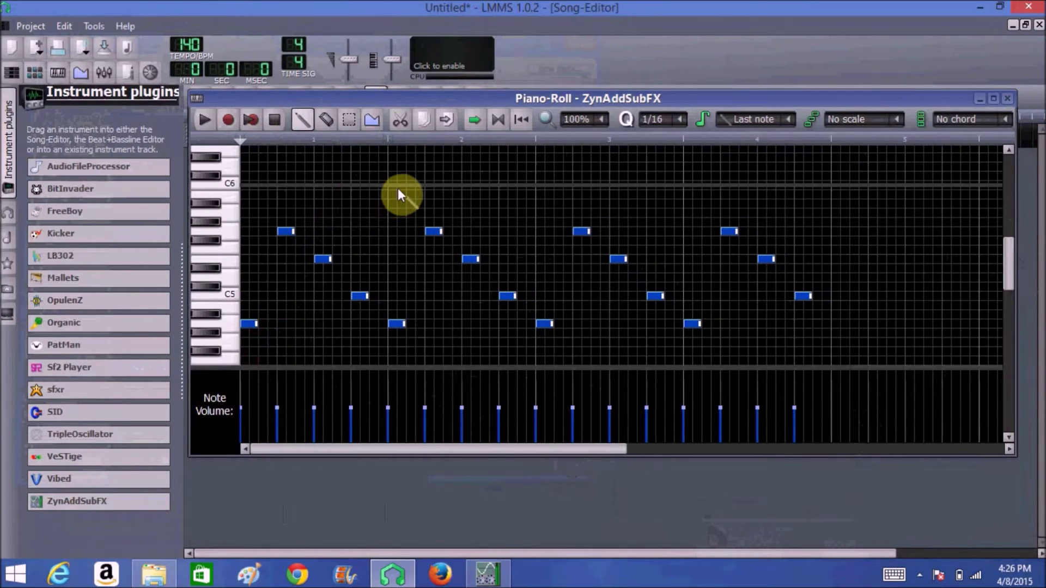
Play the four-bar pattern with the shortened notes, stop playback and close the piano roll
left_click(205, 119)
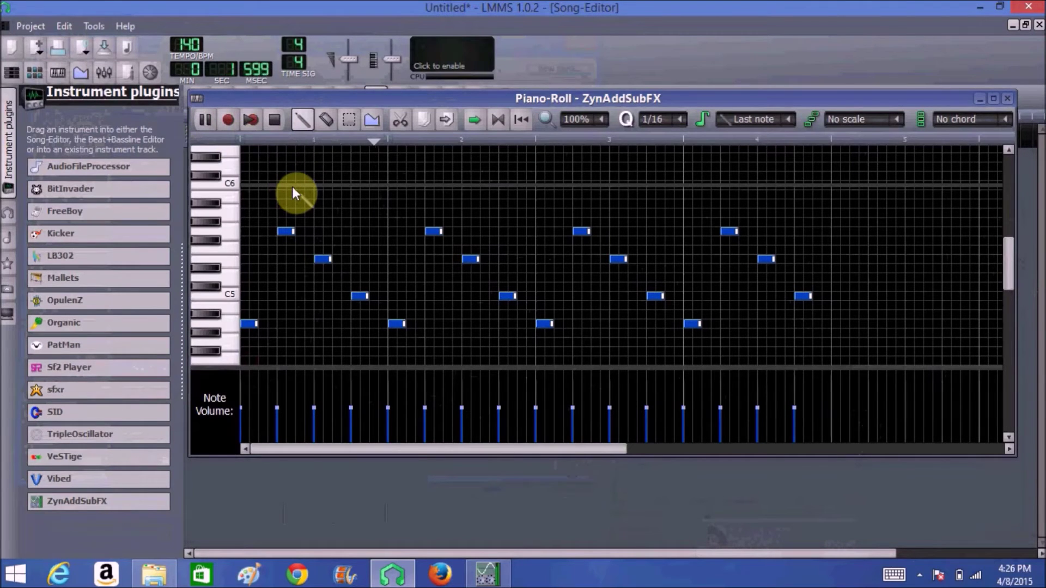
left_click(273, 121)
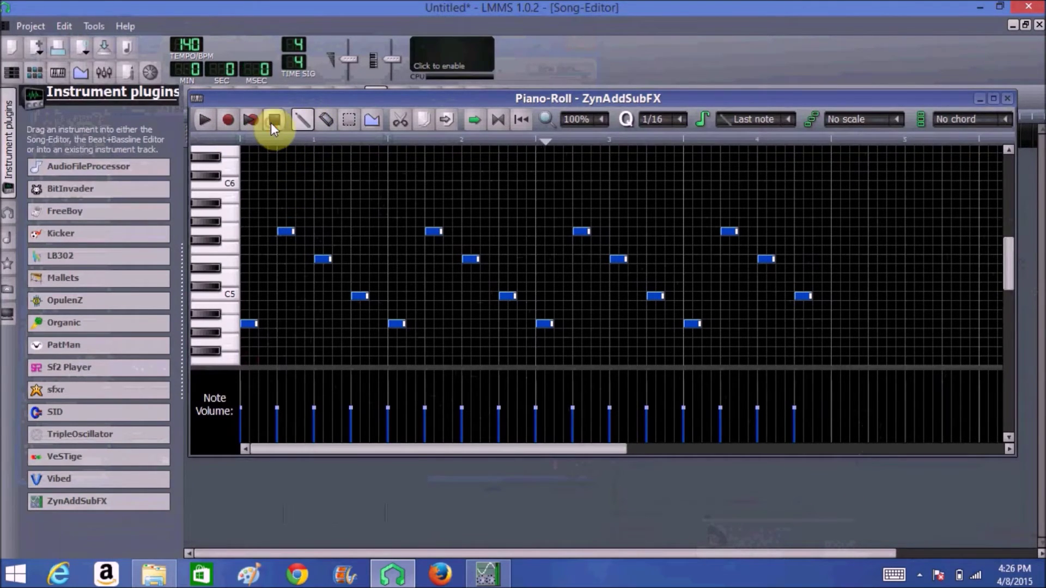
left_click(1008, 98)
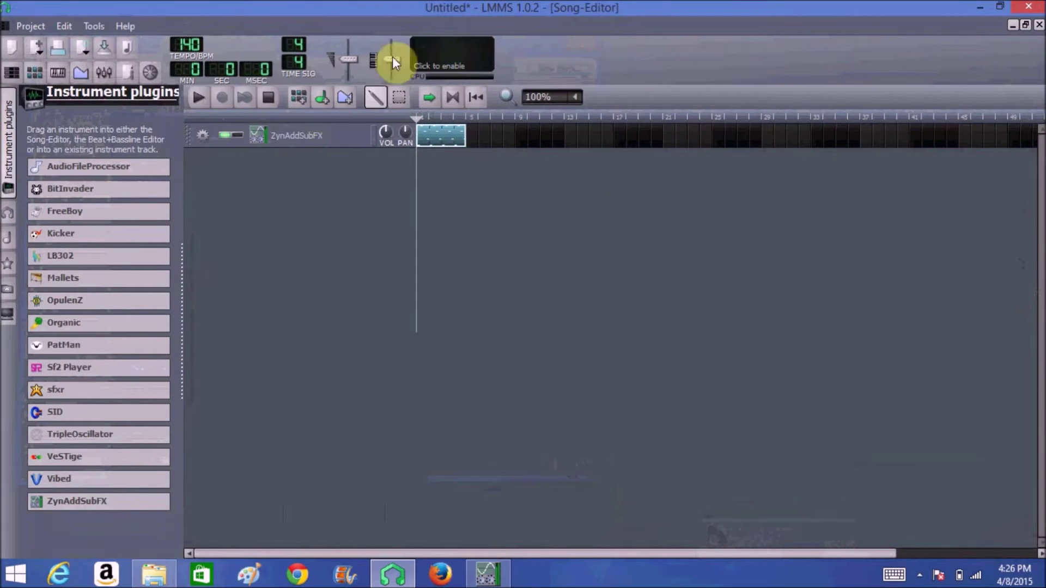
Play the song, enable loop points spanning the first four bars, and stop playback
left_click(198, 97)
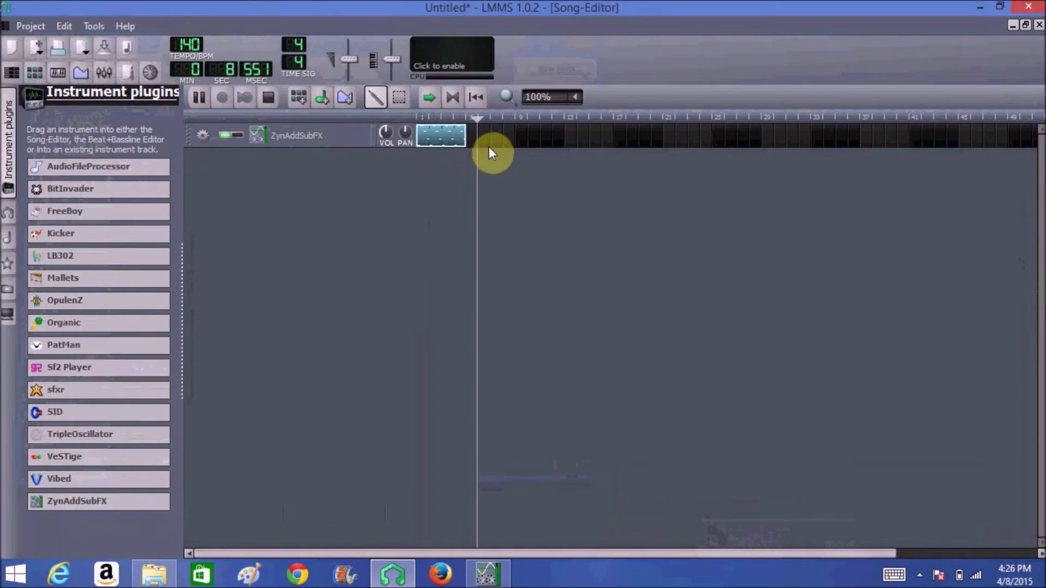
left_click(450, 97)
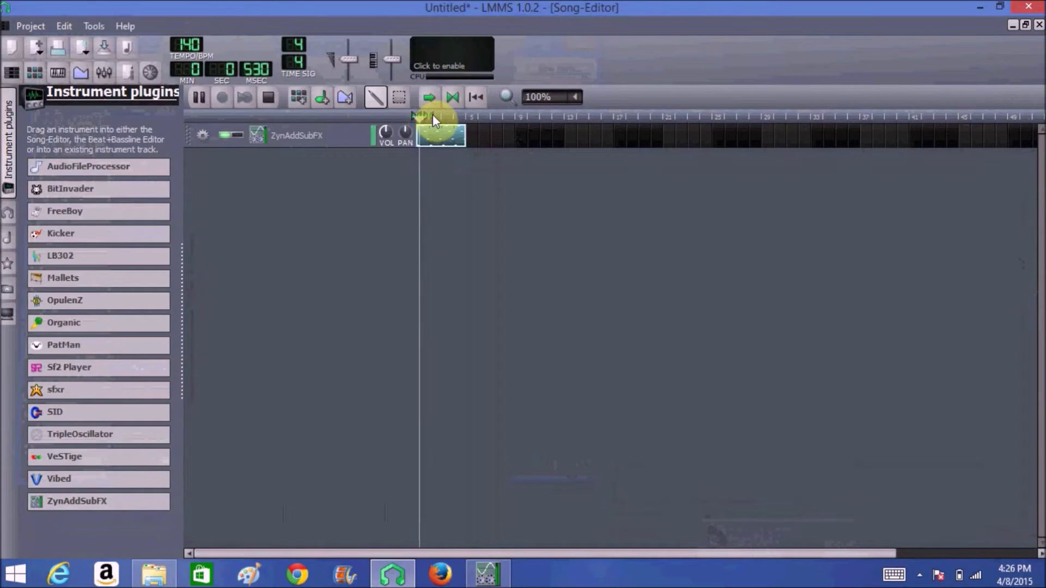
right_click(430, 114)
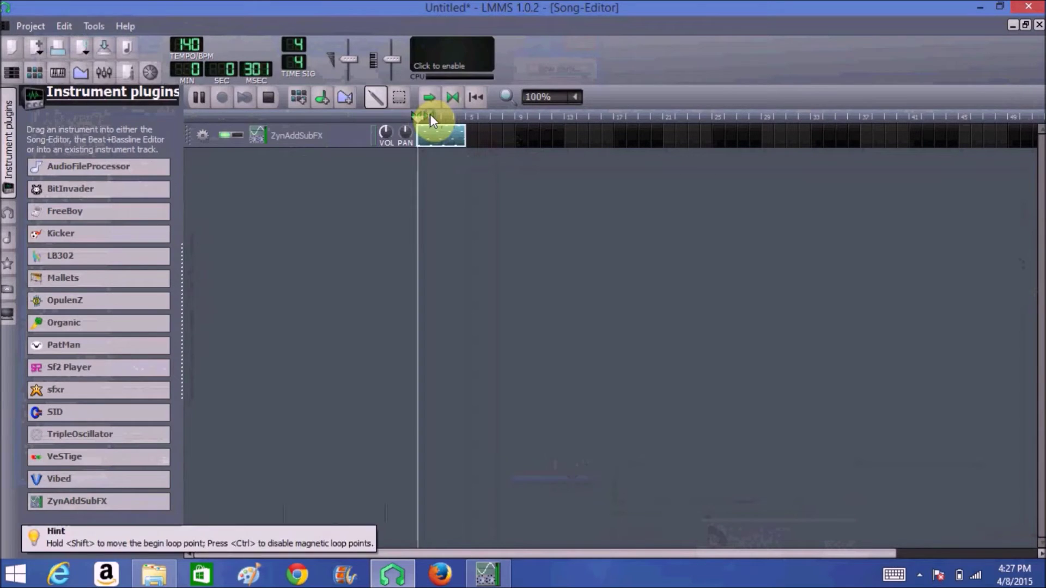
left_click_drag(430, 114, 464, 115)
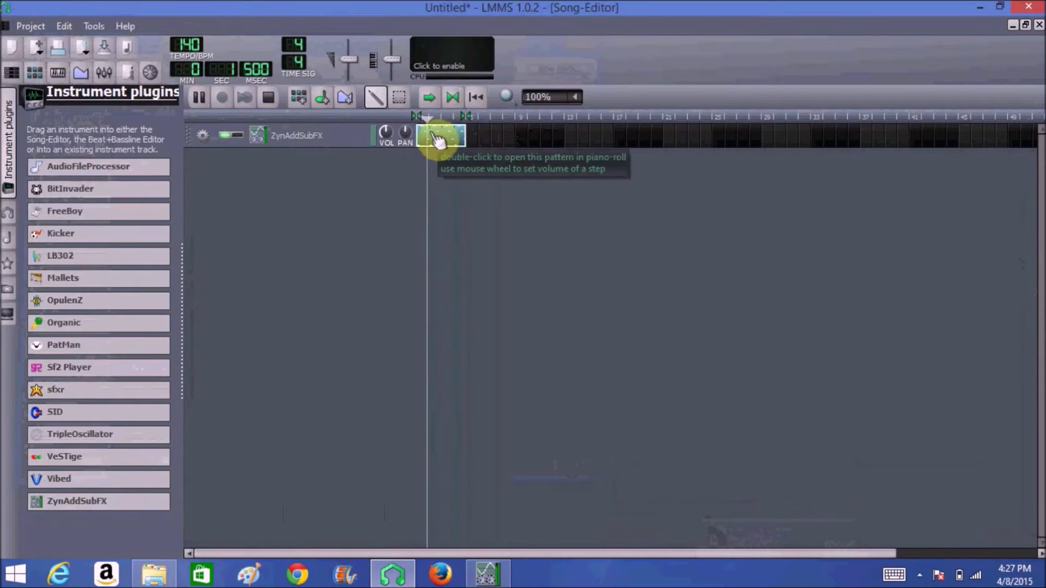
left_click(267, 97)
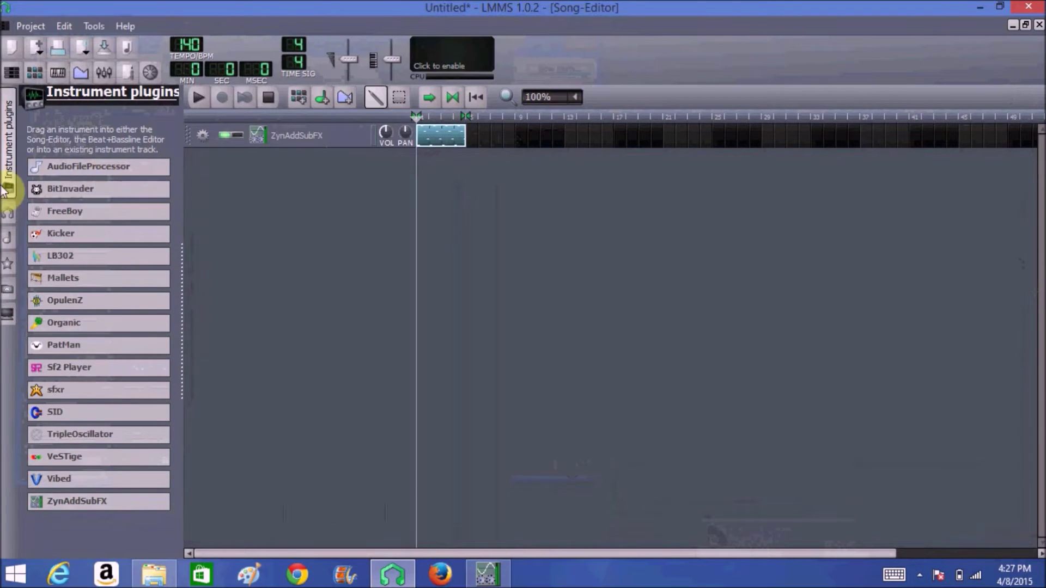
Preview the Kick.ds sample from the cr8000 folder of drumsynth and add it to the song as a new track
mouse_move(109, 167)
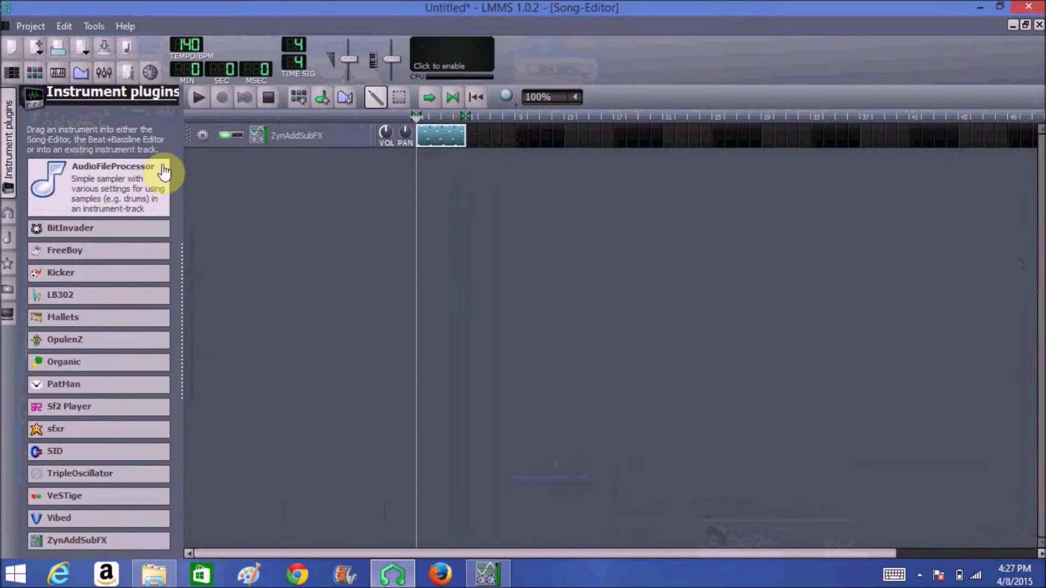
left_click(7, 243)
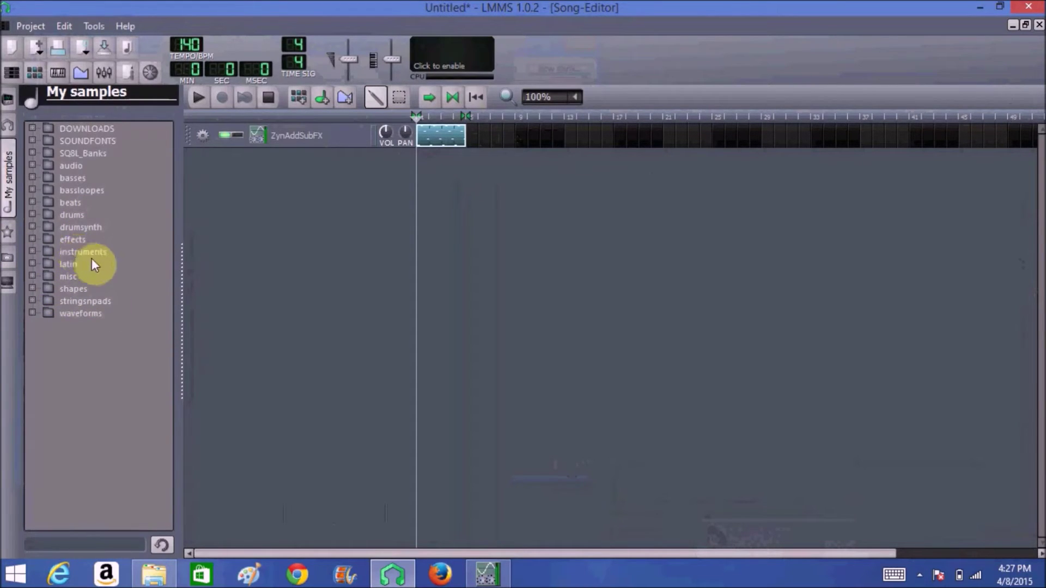
left_click(69, 214)
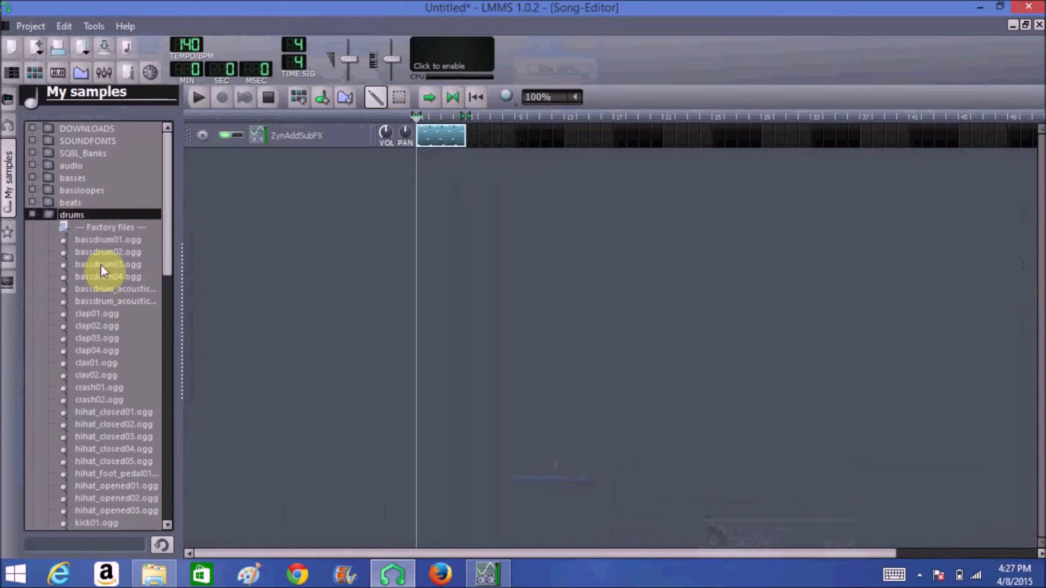
left_click(80, 214)
left_click(77, 225)
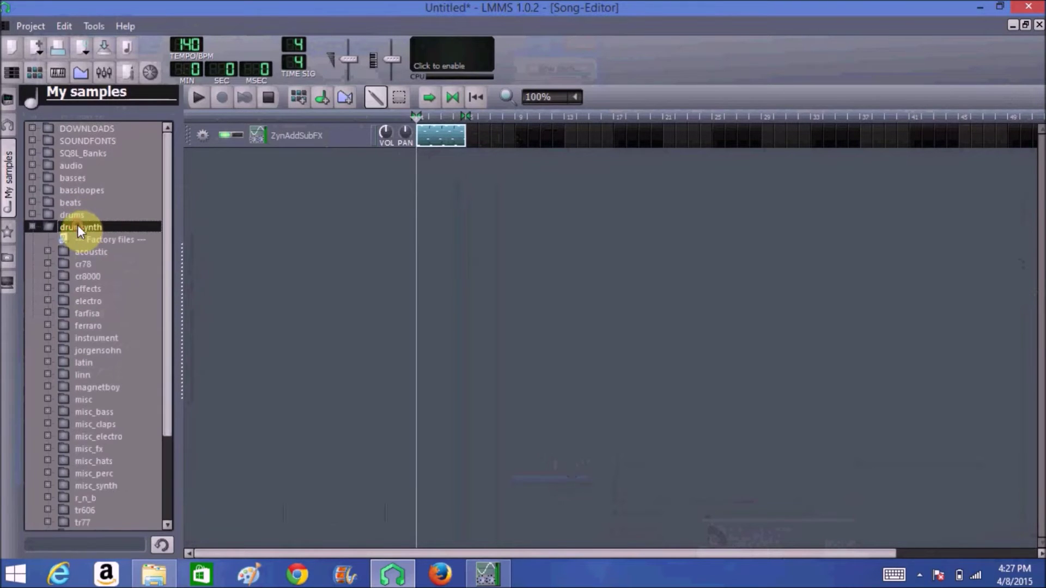
left_click(84, 277)
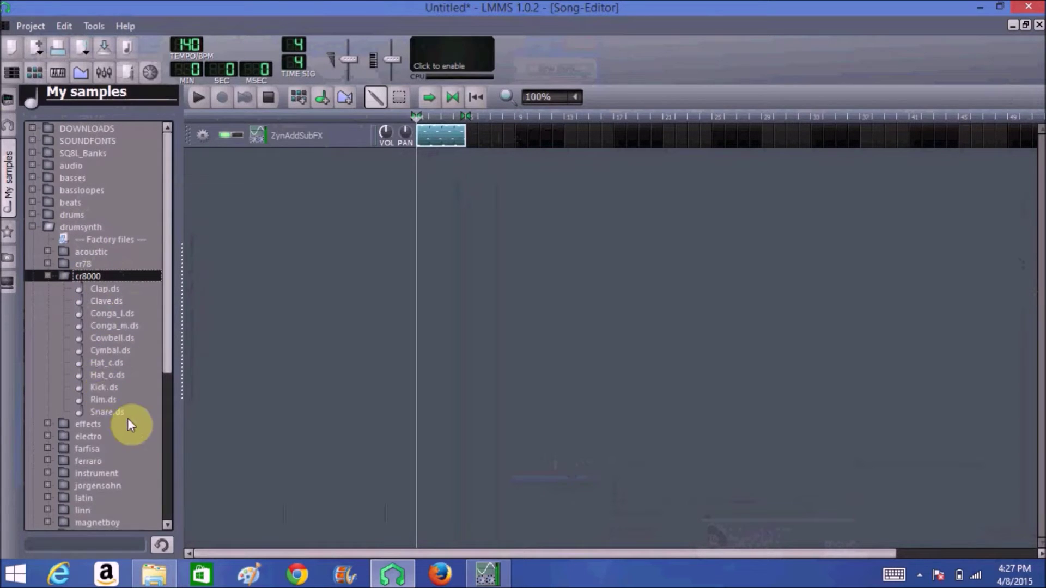
left_click(107, 388)
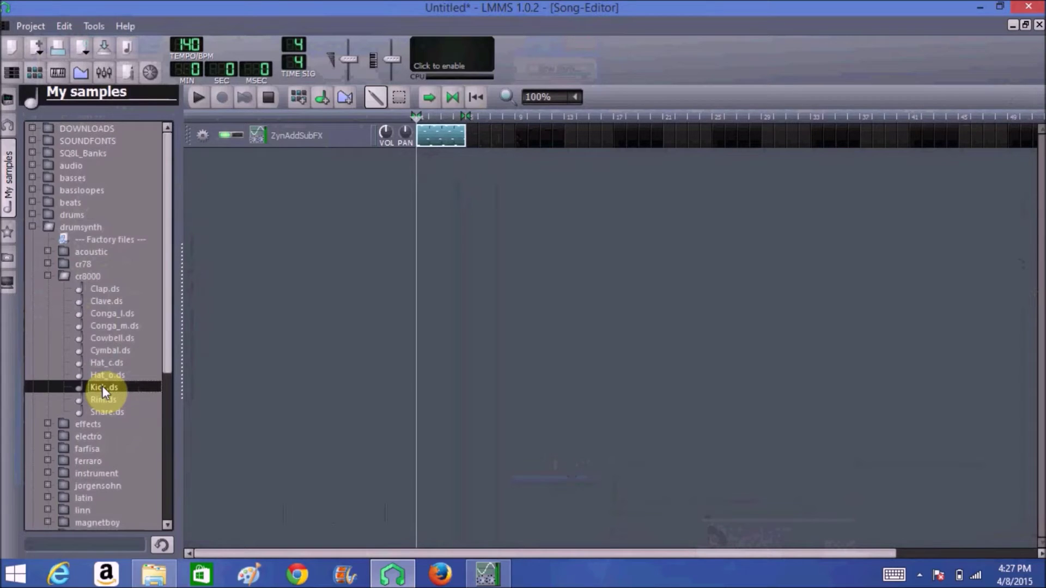
left_click_drag(102, 386, 218, 188)
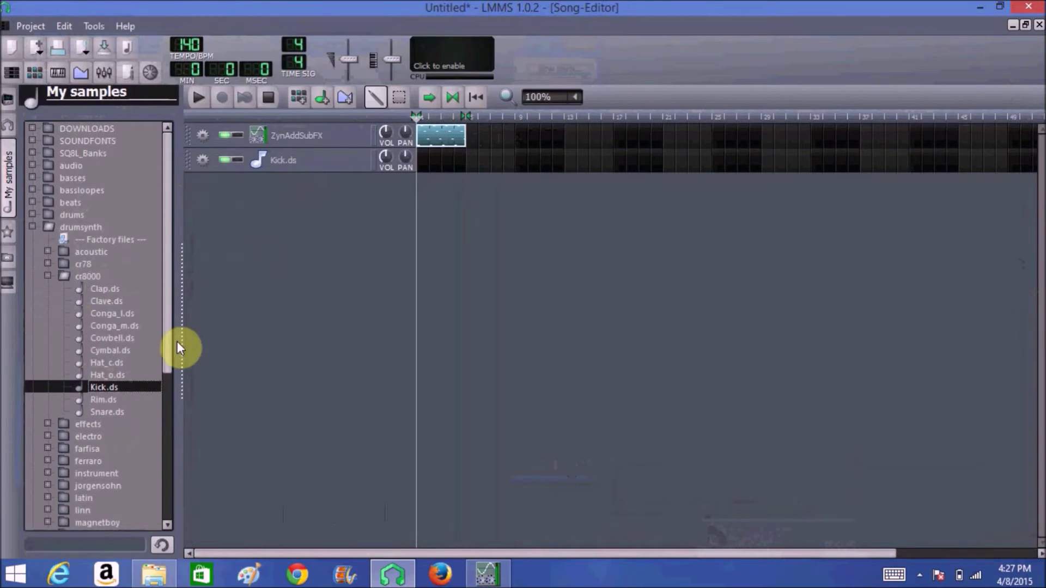
left_click(107, 413)
double_click(107, 413)
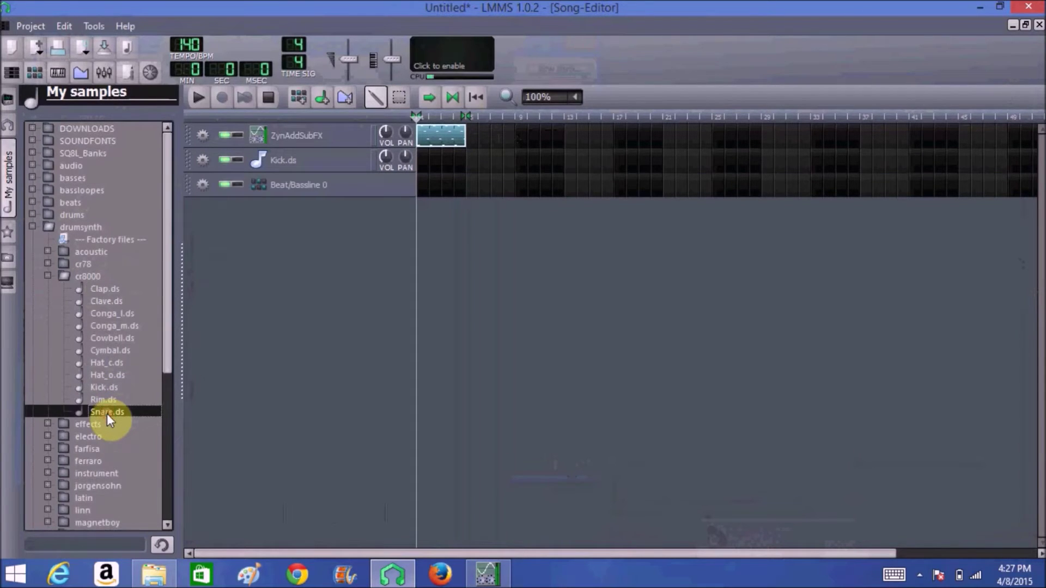
left_click(201, 185)
left_click(210, 222)
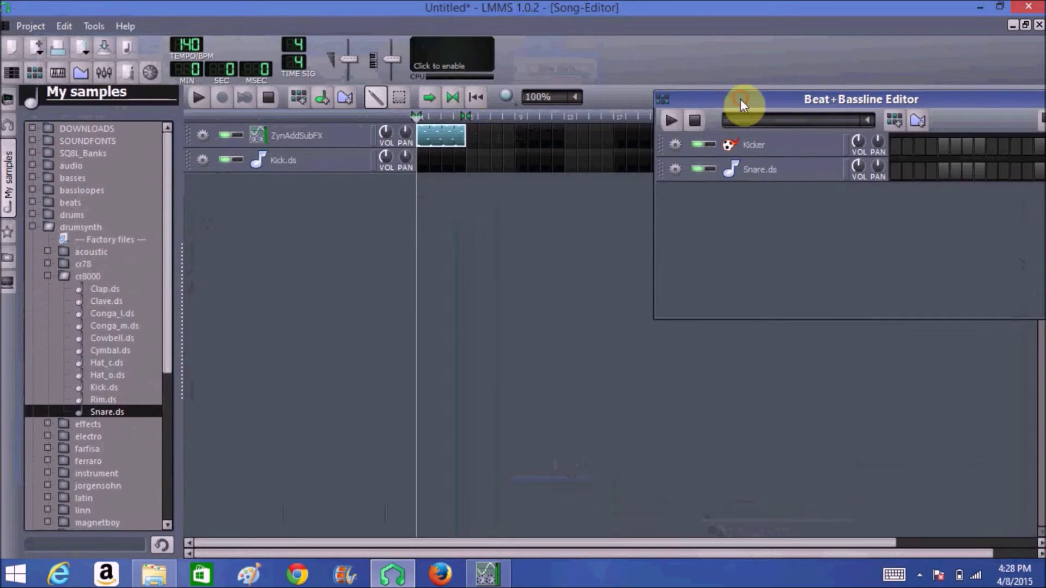
left_click(992, 104)
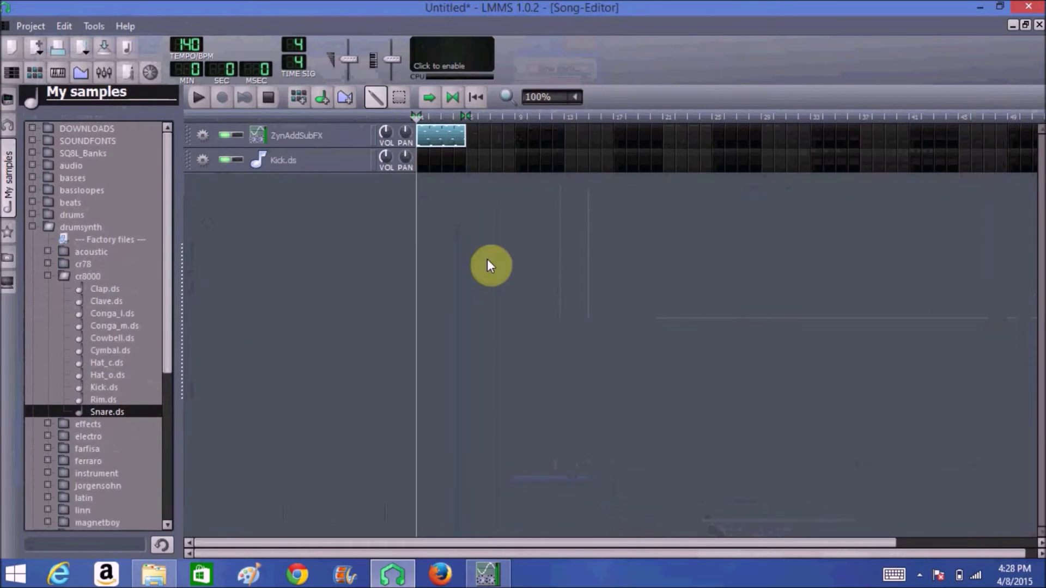
Add the Snare.ds sample from the cr8000 folder to the song as a track below the kick
left_click_drag(119, 411, 236, 221)
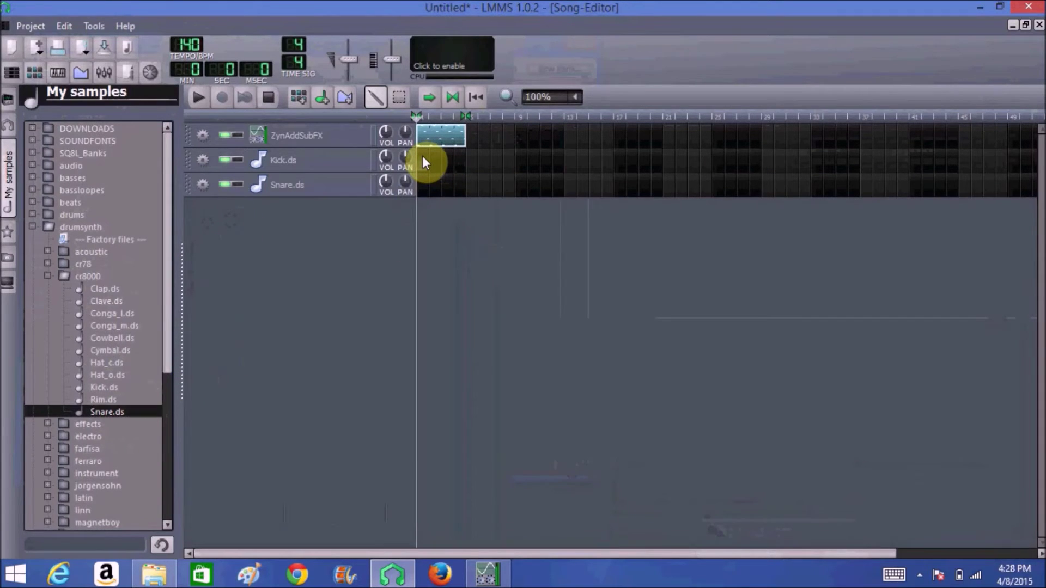
Create a four-bar Kick.ds pattern with a quarter-length A4 note on the first beat of each bar, and close the piano roll
double_click(423, 156)
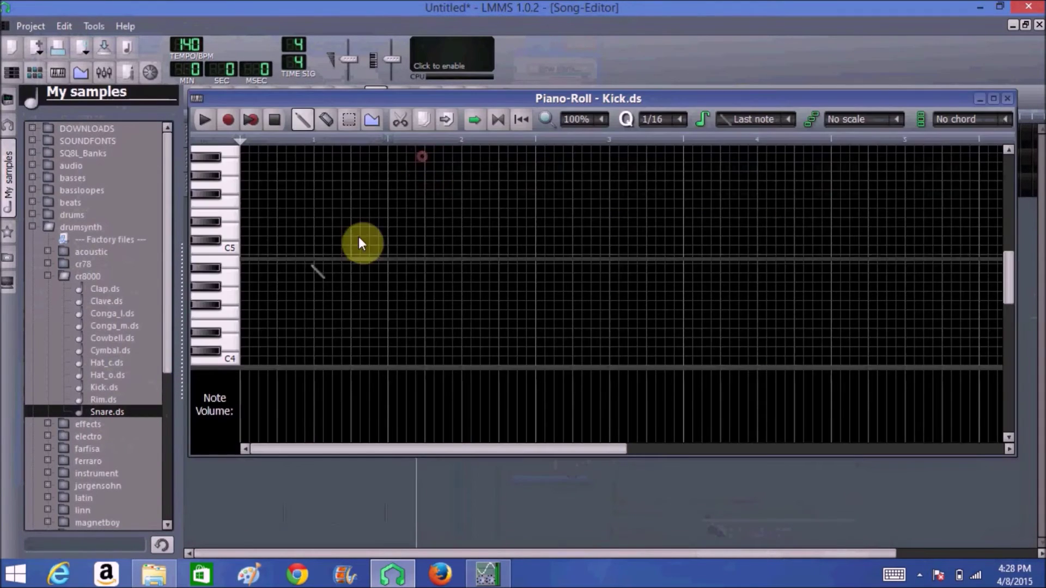
left_click(244, 277)
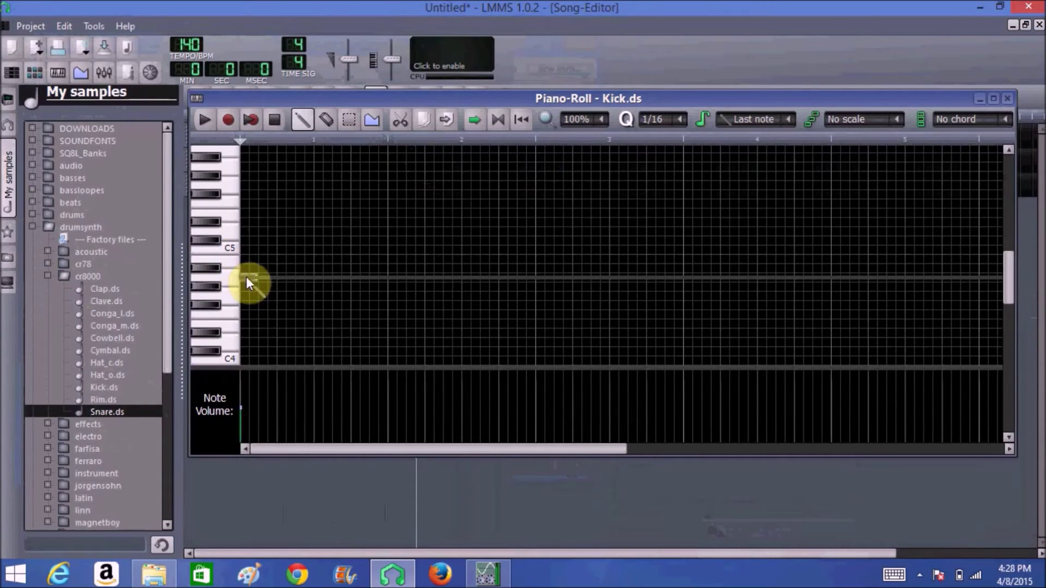
left_click_drag(260, 278, 283, 276)
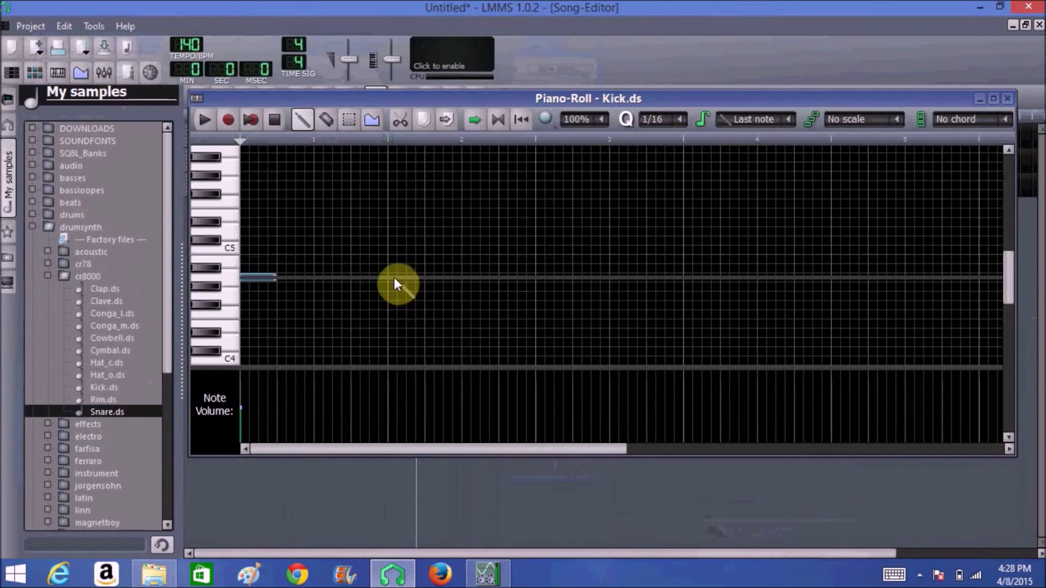
left_click(394, 277)
left_click(542, 276)
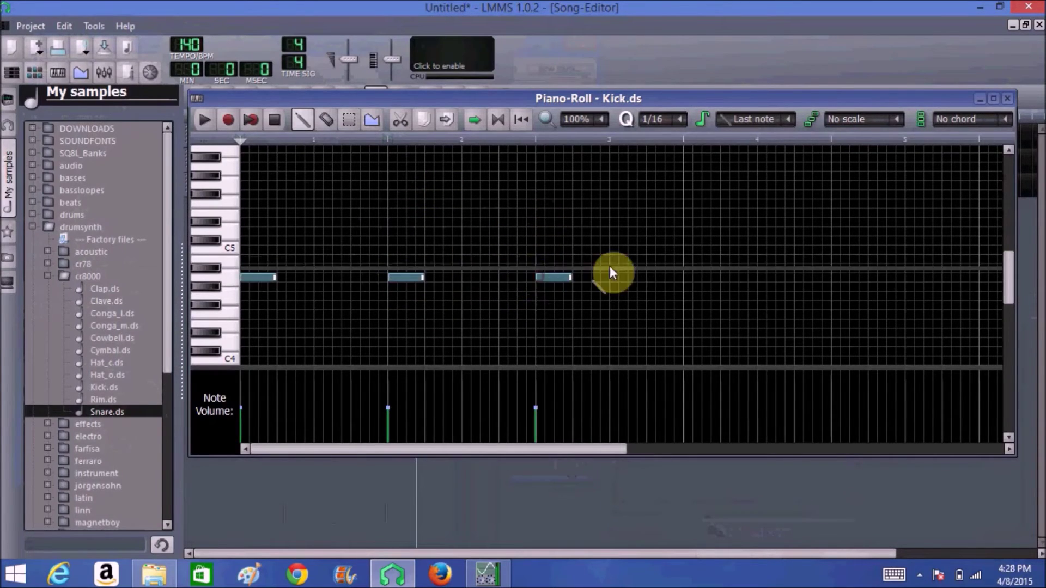
left_click(688, 276)
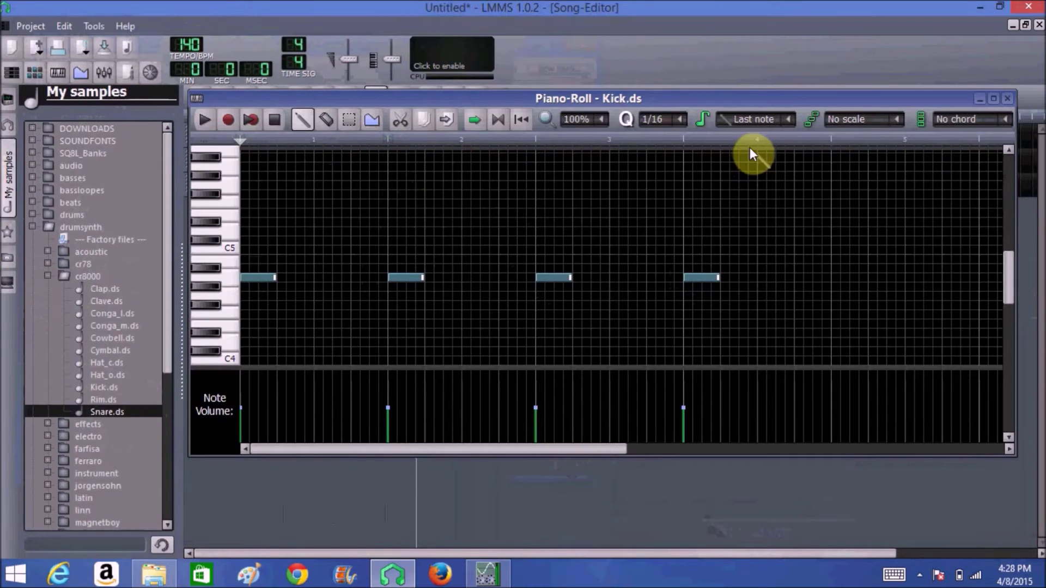
left_click(1008, 98)
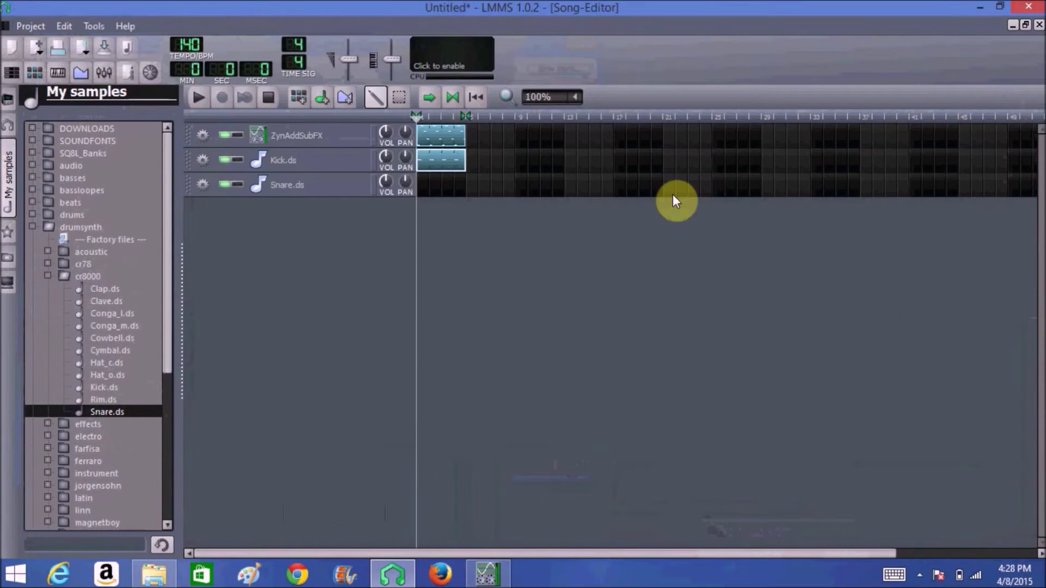
Create a four-bar Snare.ds pattern with an A4 note on the third beat of each bar, and close the piano roll
double_click(424, 187)
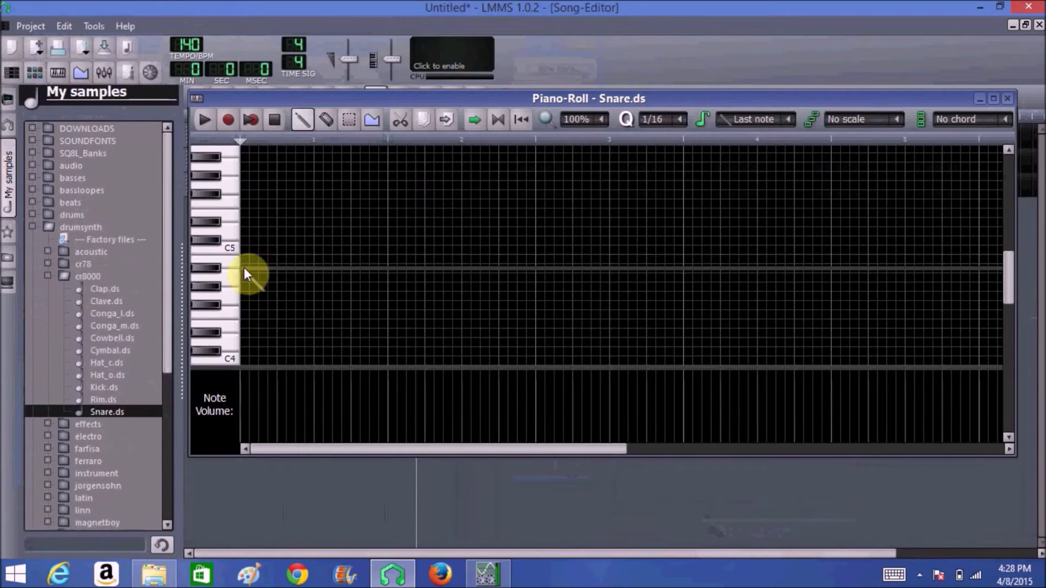
left_click(318, 276)
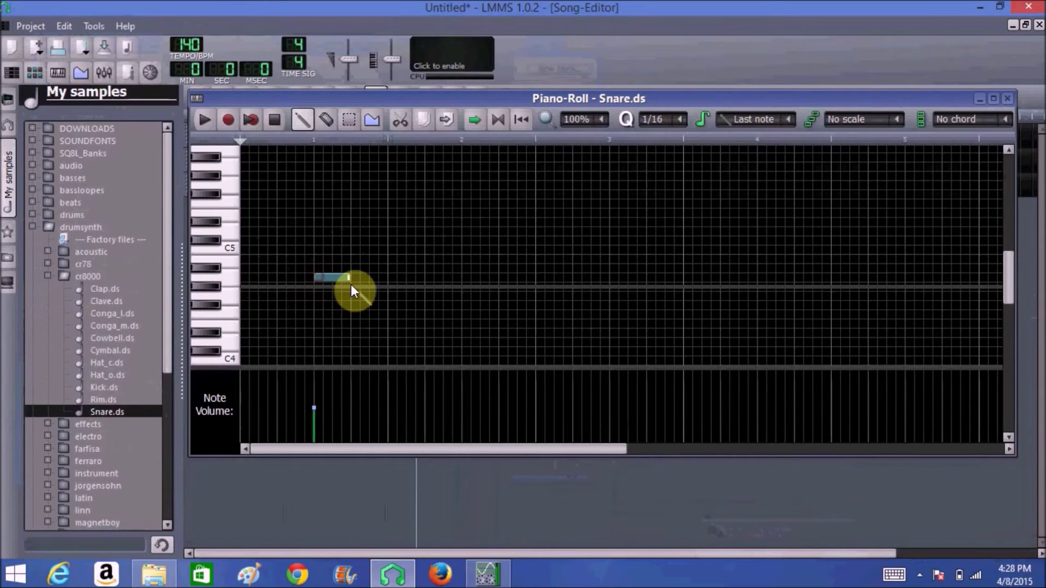
left_click(466, 277)
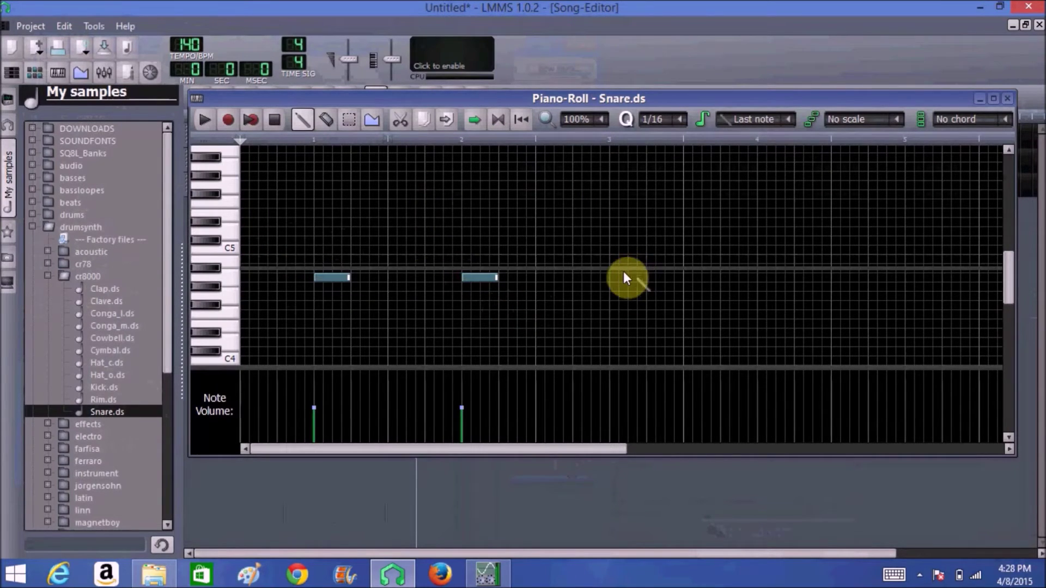
left_click(617, 276)
left_click(759, 276)
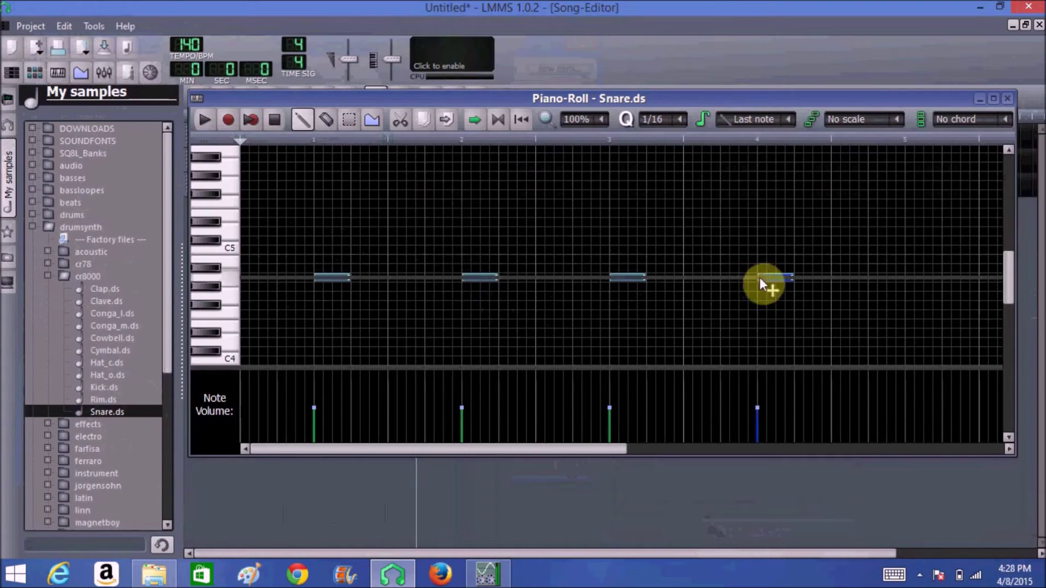
left_click(1007, 98)
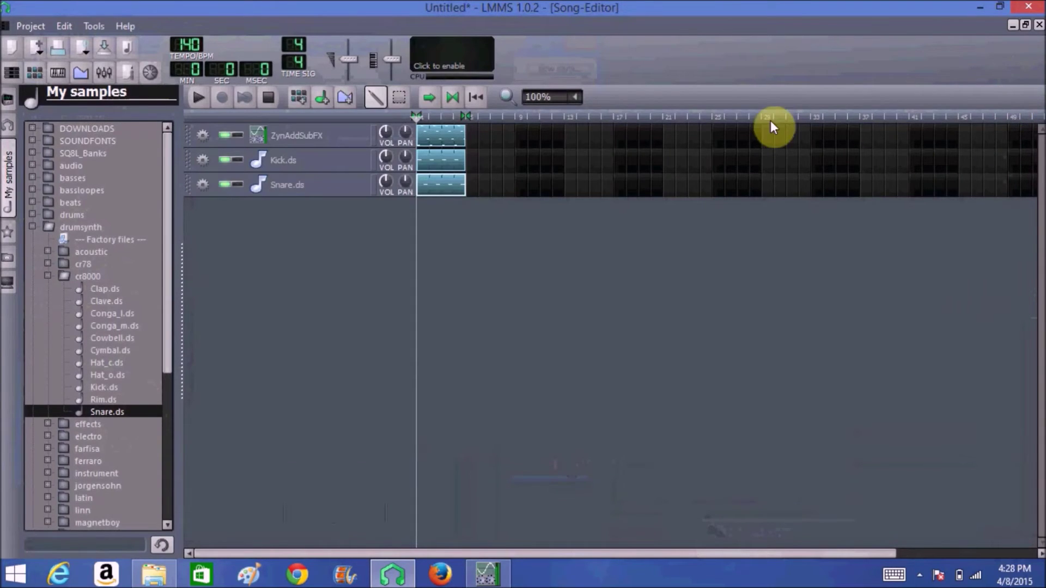
Add kick notes six sixteenths into bars 1 and 3 and on beat two of bars 2 and 4, and play the song
double_click(429, 162)
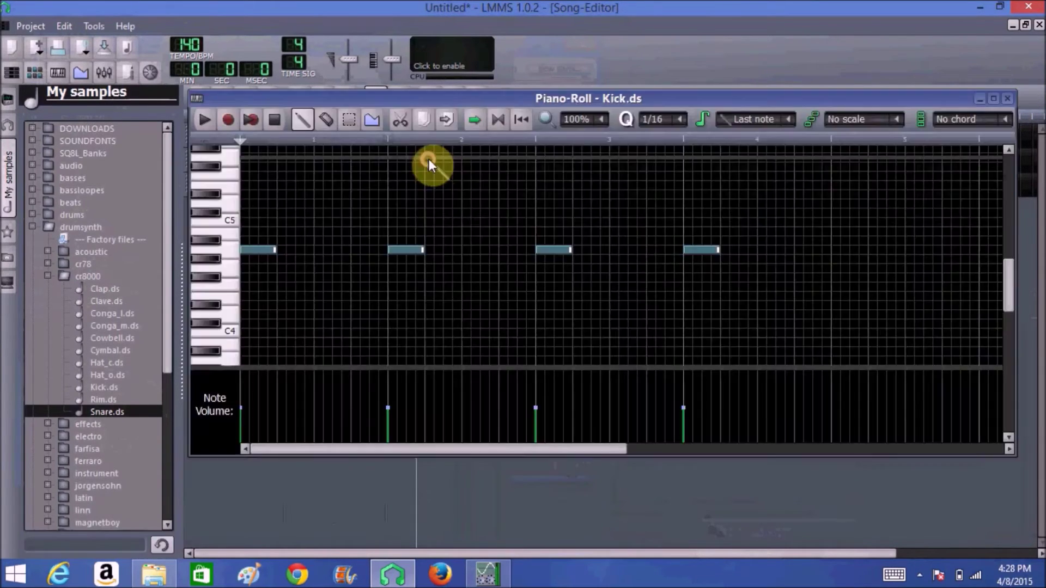
left_click(299, 251)
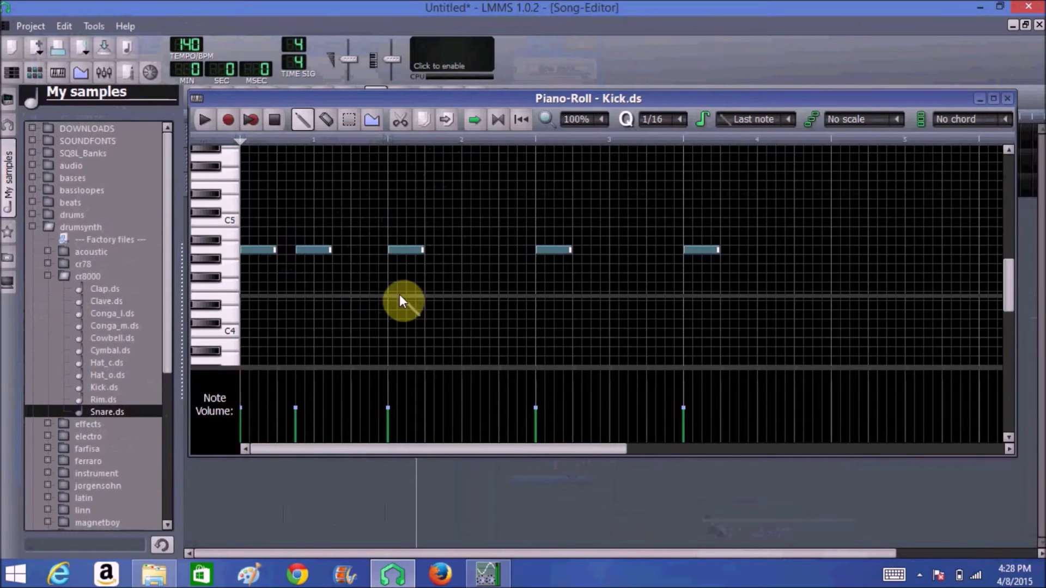
left_click(429, 250)
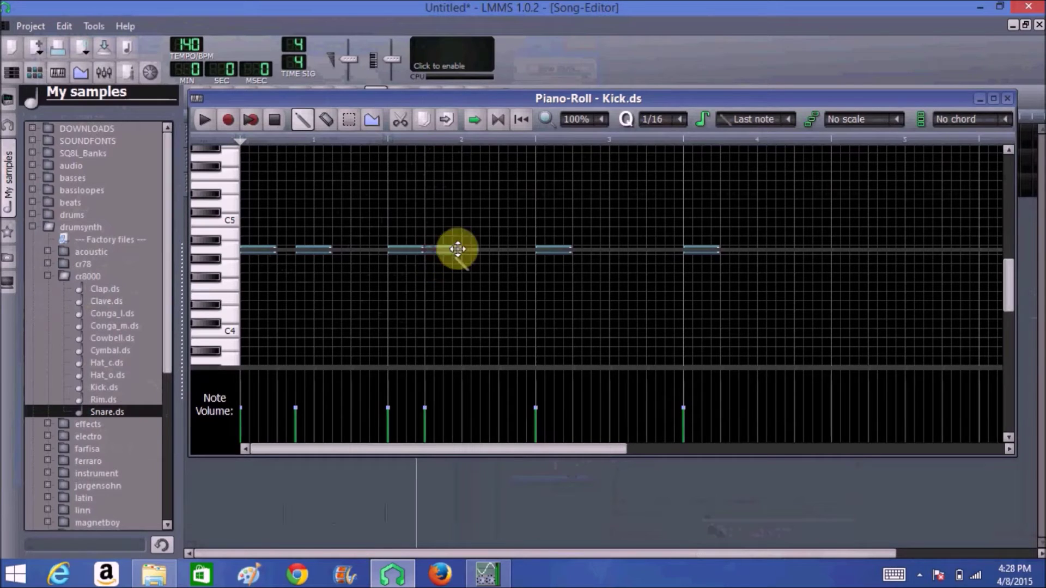
left_click(593, 251)
left_click(727, 251)
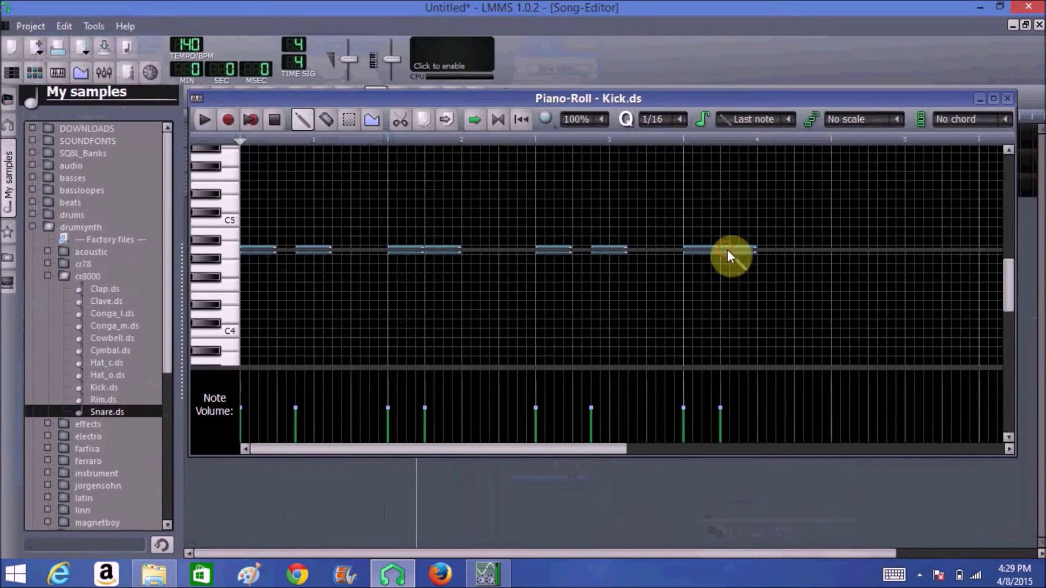
left_click(1007, 98)
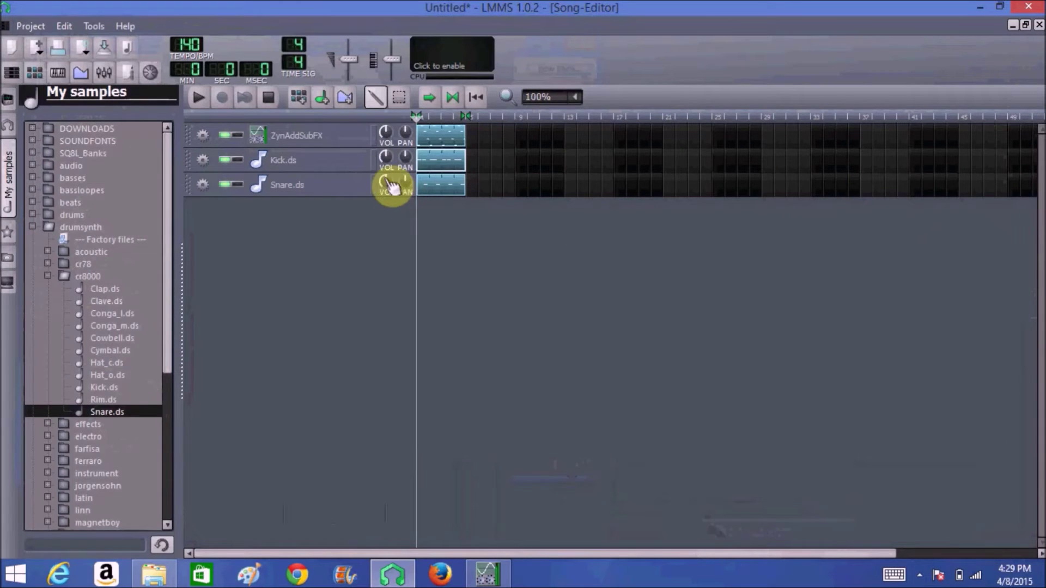
left_click(197, 96)
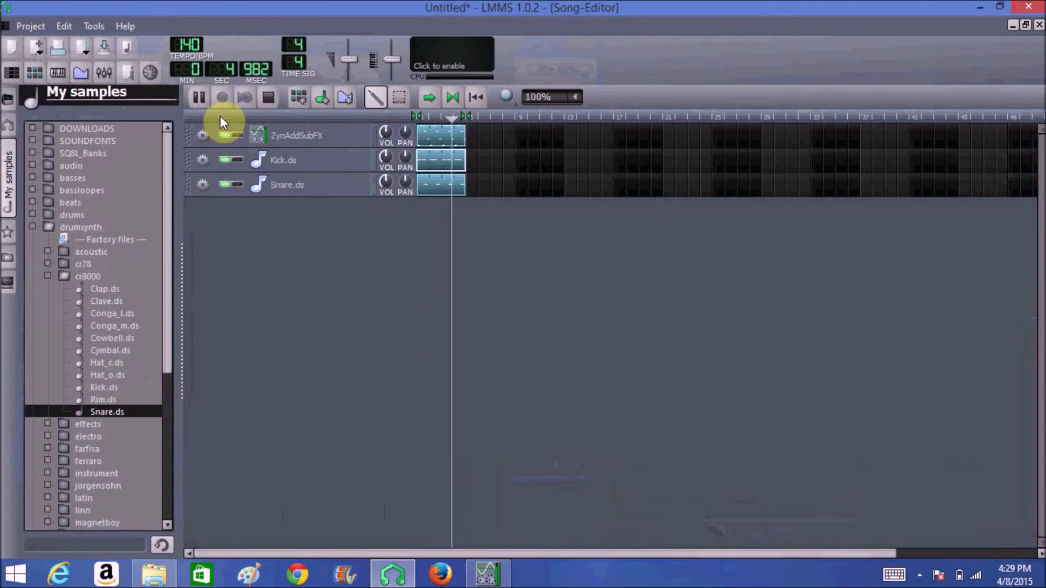
left_click(268, 98)
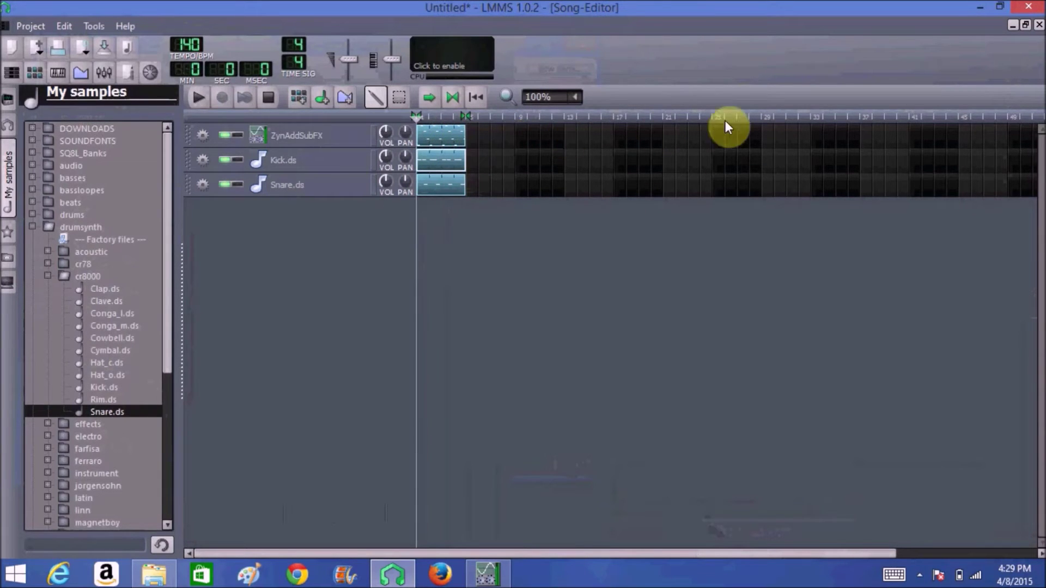
Copy the four-bar ZynAddSubFX, Kick.ds and Snare.ds patterns into bars 5 to 8 of their tracks
mouse_move(466, 133)
left_mouse_down()
mouse_move(603, 135)
mouse_move(467, 135)
left_mouse_up()
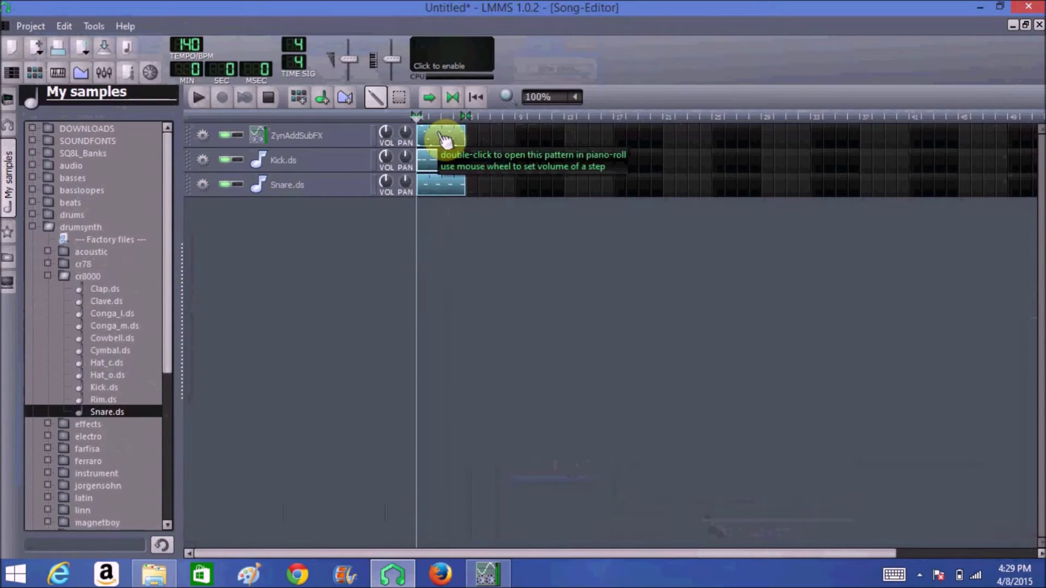
left_click_drag(440, 133, 469, 133)
left_click(440, 169)
left_click_drag(440, 169, 479, 168)
left_click(443, 194)
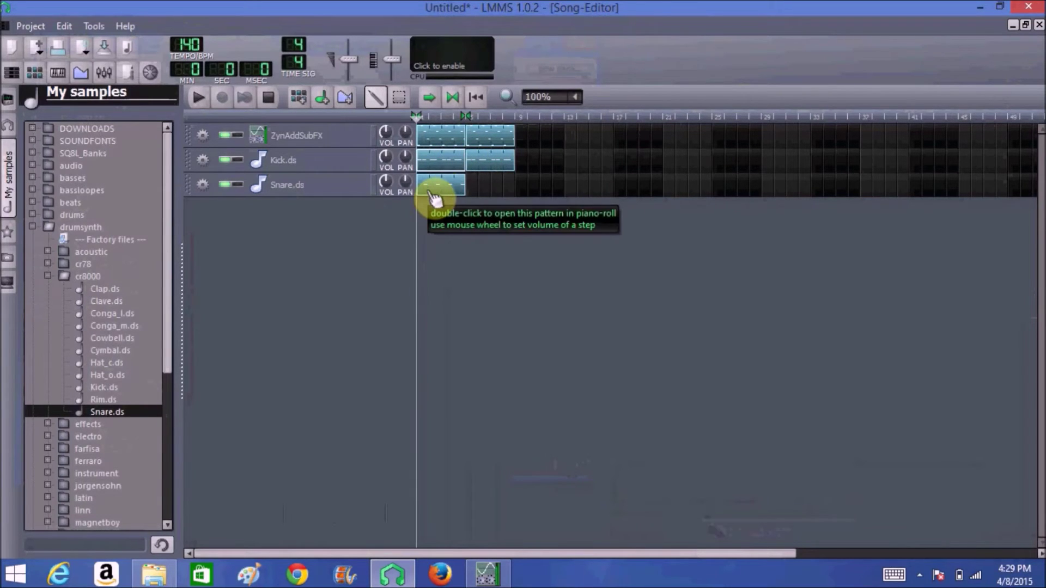
double_click(436, 197)
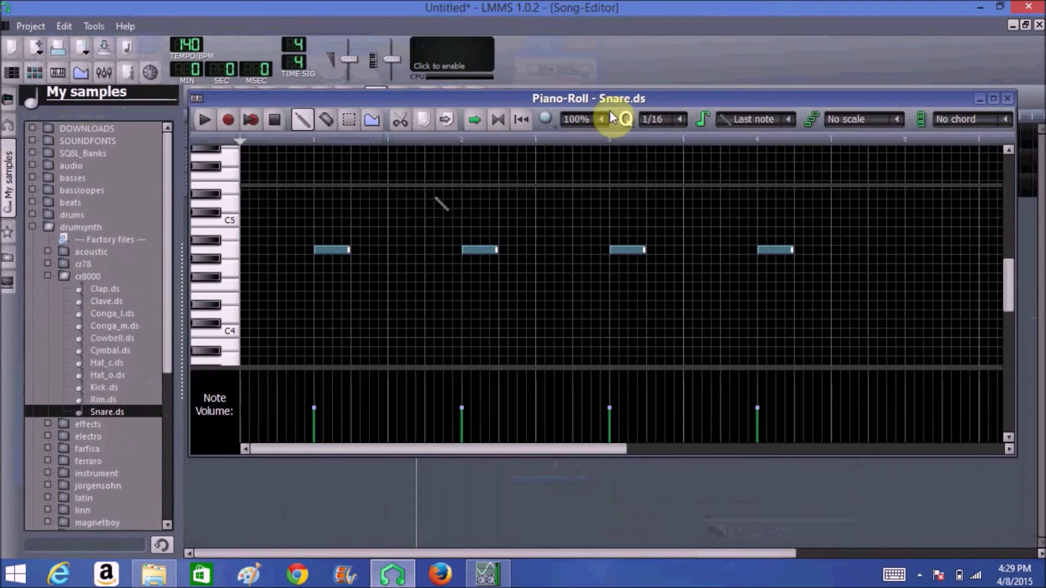
left_click(1007, 98)
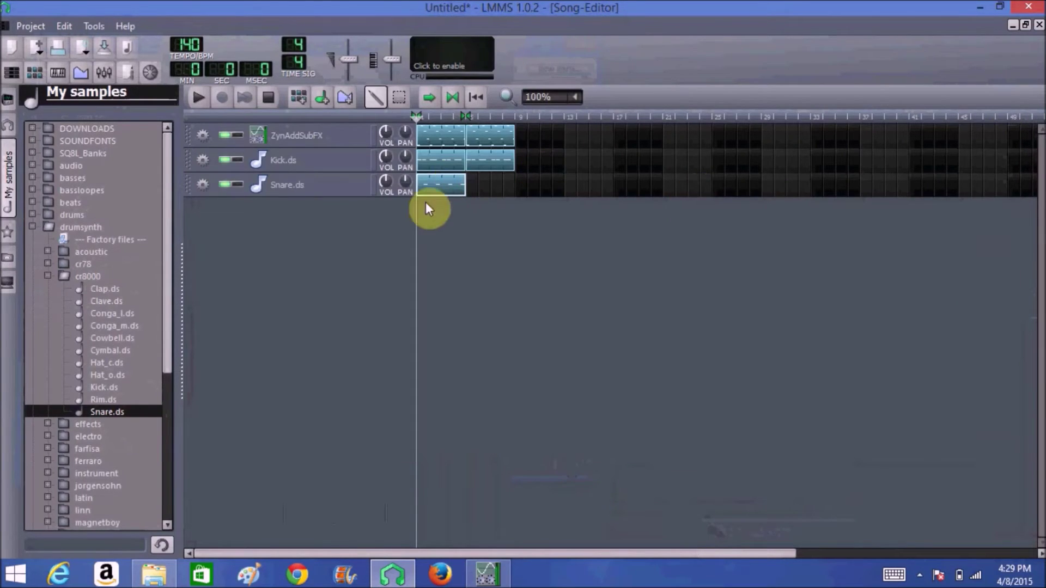
left_click_drag(452, 187, 480, 187)
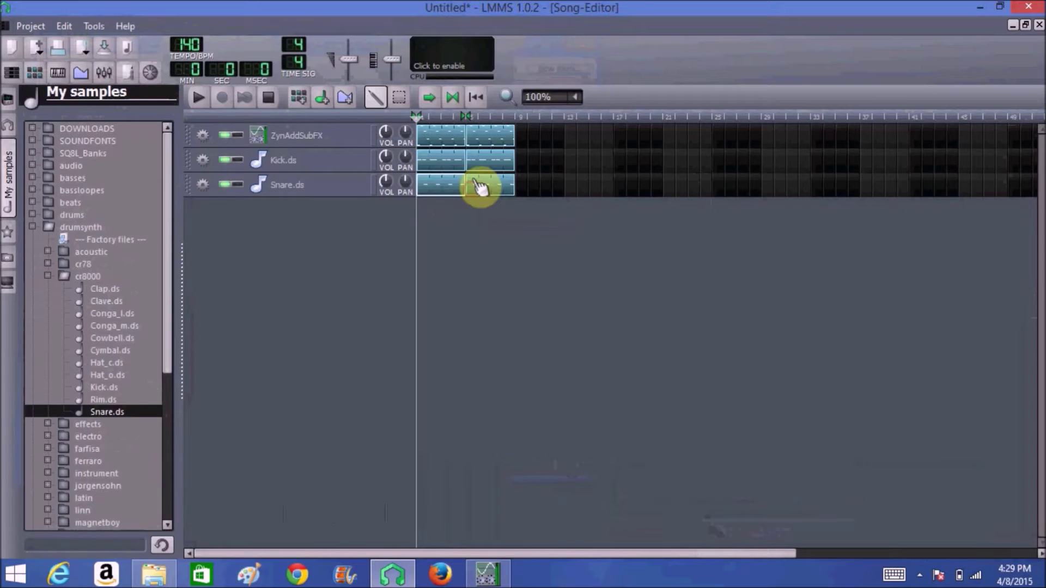
Extend the loop to the end of bar 8 and play it with the time display switched to bars, beats and ticks
left_click(466, 116)
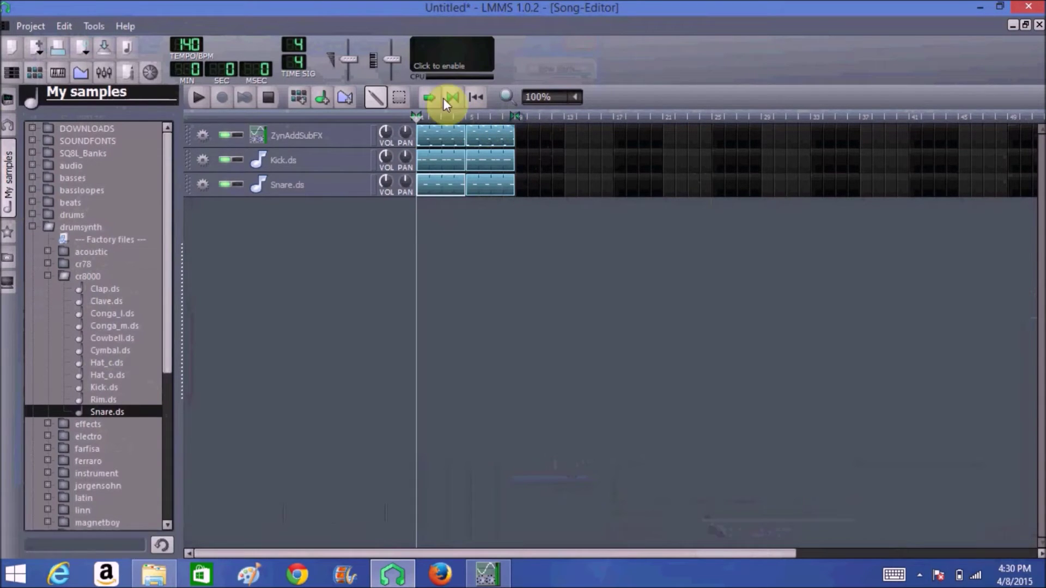
left_click(198, 98)
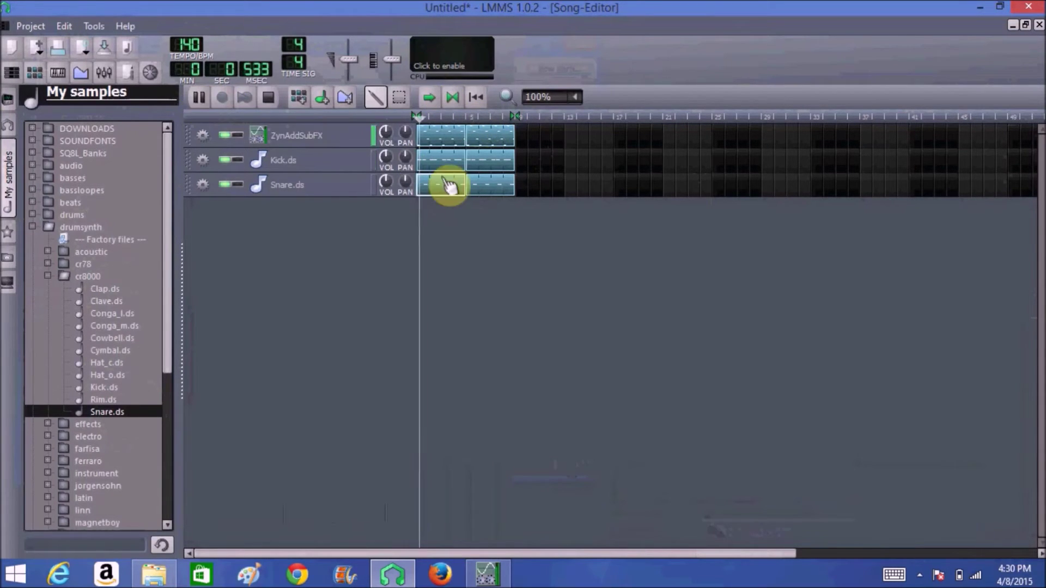
left_click(193, 75)
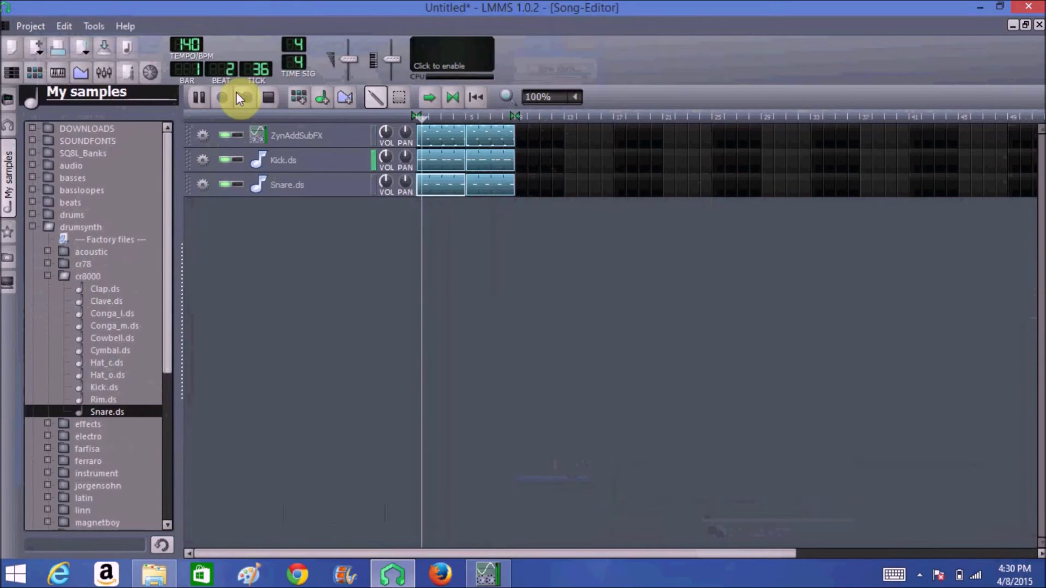
left_click(269, 102)
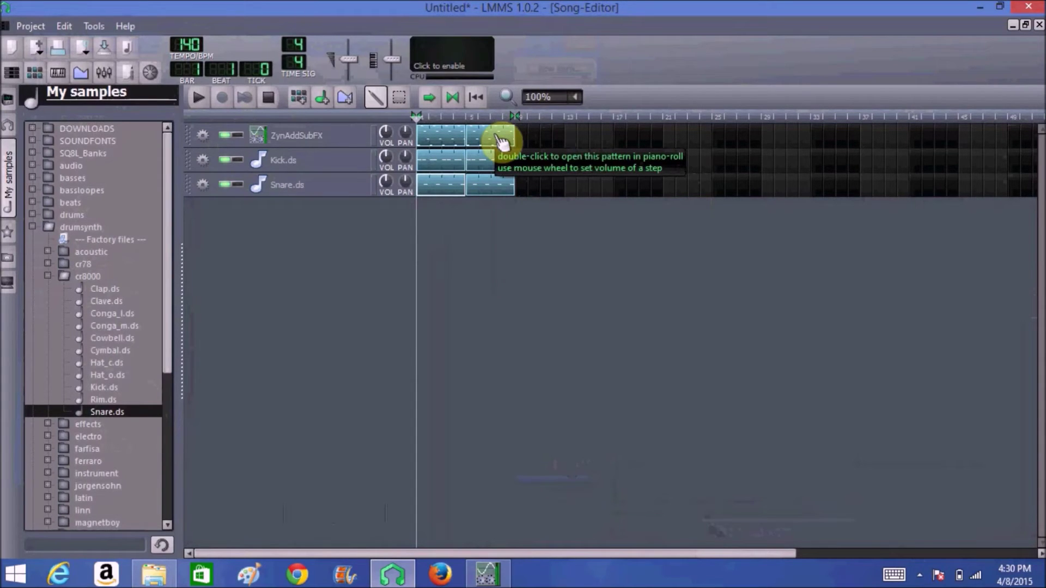
Reduce the maximized Song-Editor to a normal window and open the Beat+Bassline Editor beside it
left_click(1025, 25)
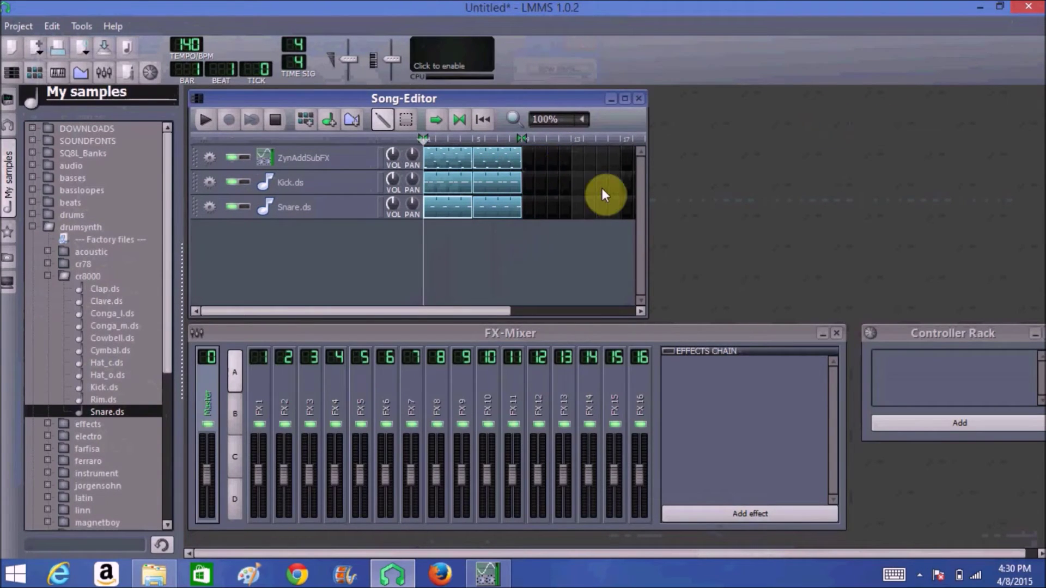
left_click(34, 72)
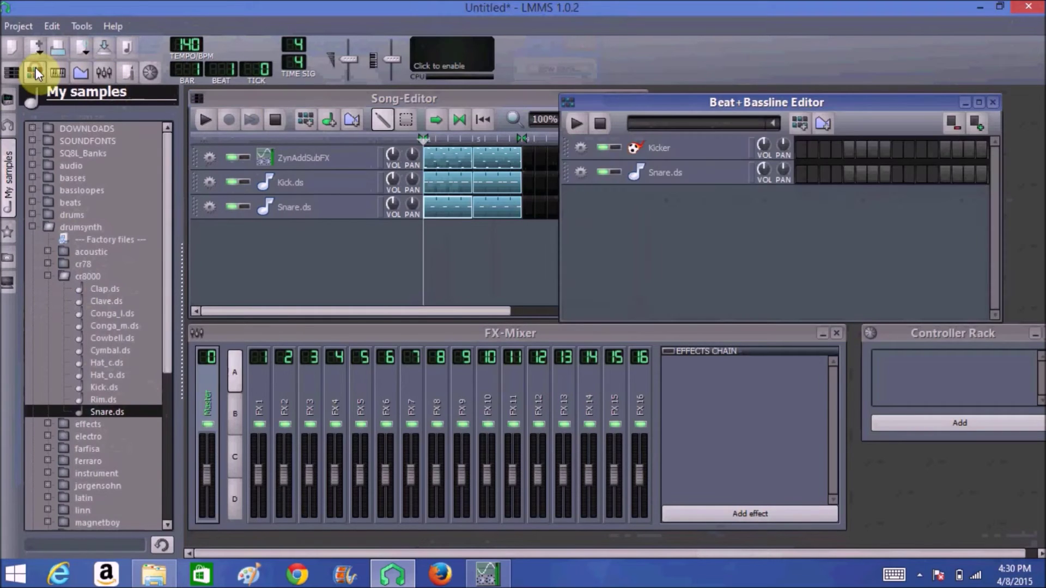
left_click_drag(631, 100, 668, 100)
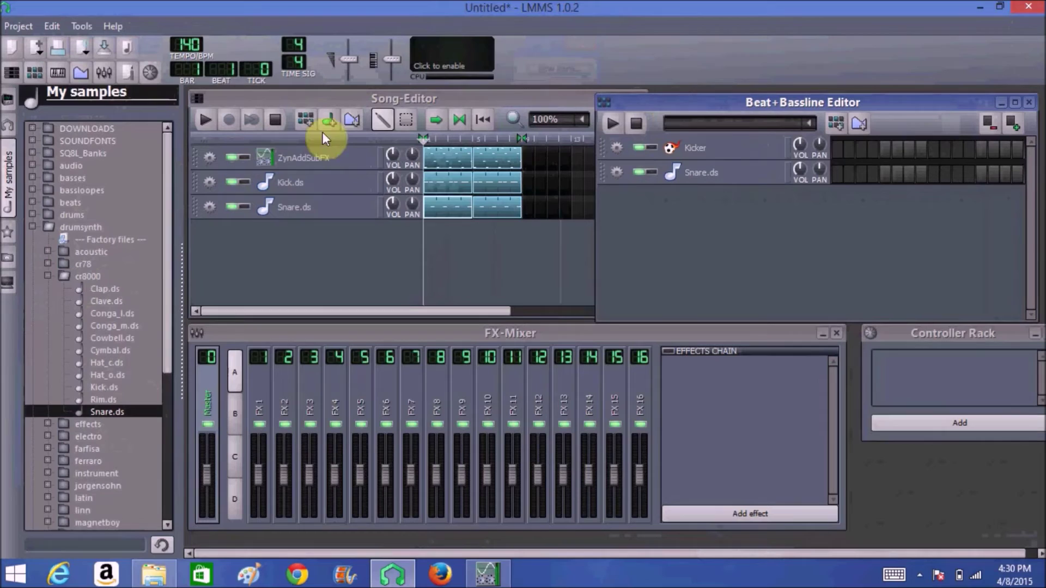
Remove the Kicker and Snare.ds tracks from the Beat+Bassline Editor and reposition its window
left_click(617, 149)
left_click(623, 190)
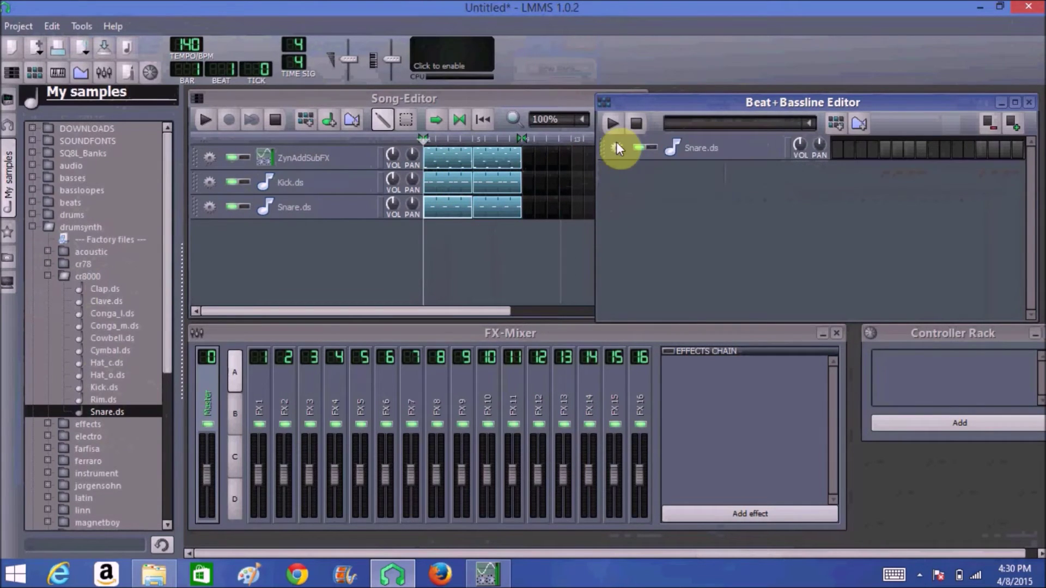
left_click(616, 149)
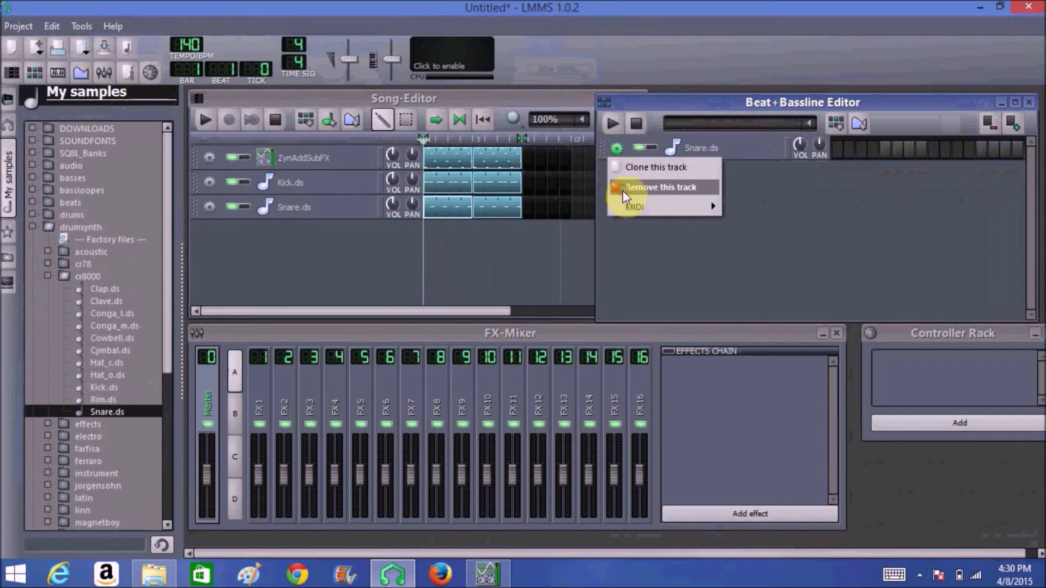
left_click(622, 190)
left_click_drag(666, 102, 613, 87)
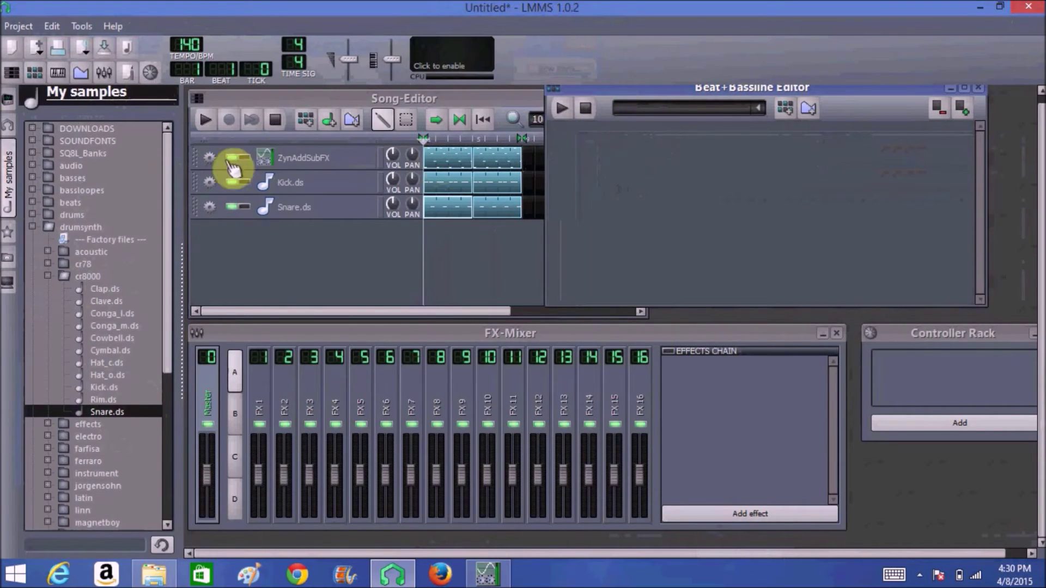
Remove the ZynAddSubFX, Kick.ds and Snare.ds tracks from the Song-Editor
left_click(211, 158)
left_click(213, 197)
left_click(207, 159)
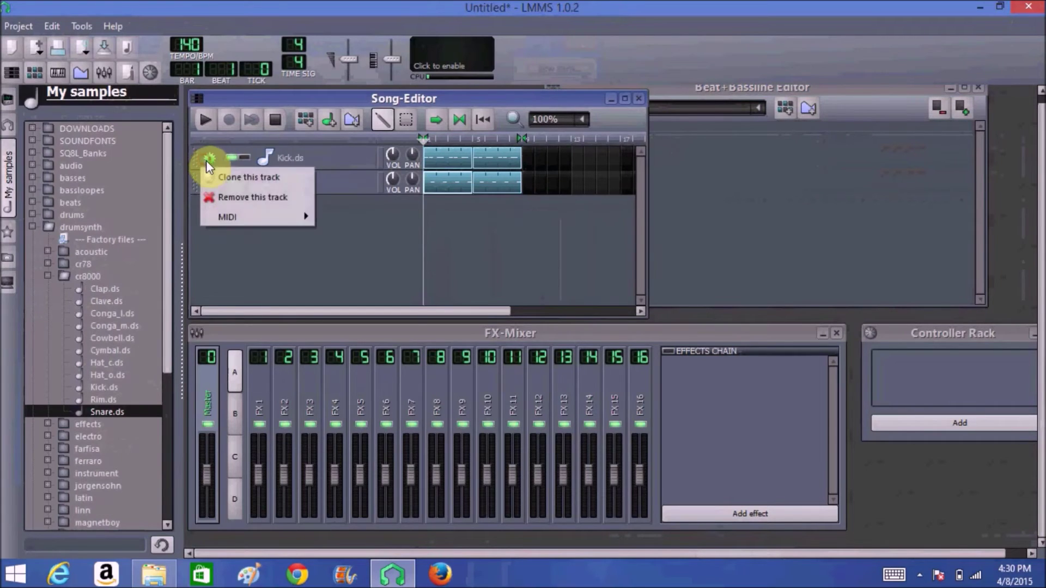
left_click(217, 195)
left_click(208, 156)
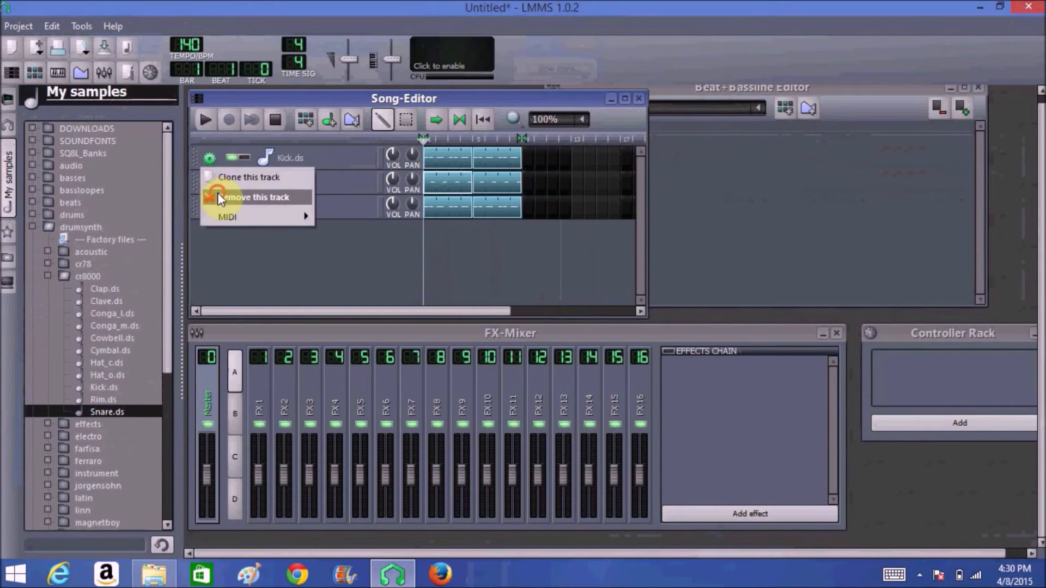
left_click(218, 191)
left_click(208, 154)
left_click(217, 194)
left_click(207, 159)
left_click(217, 193)
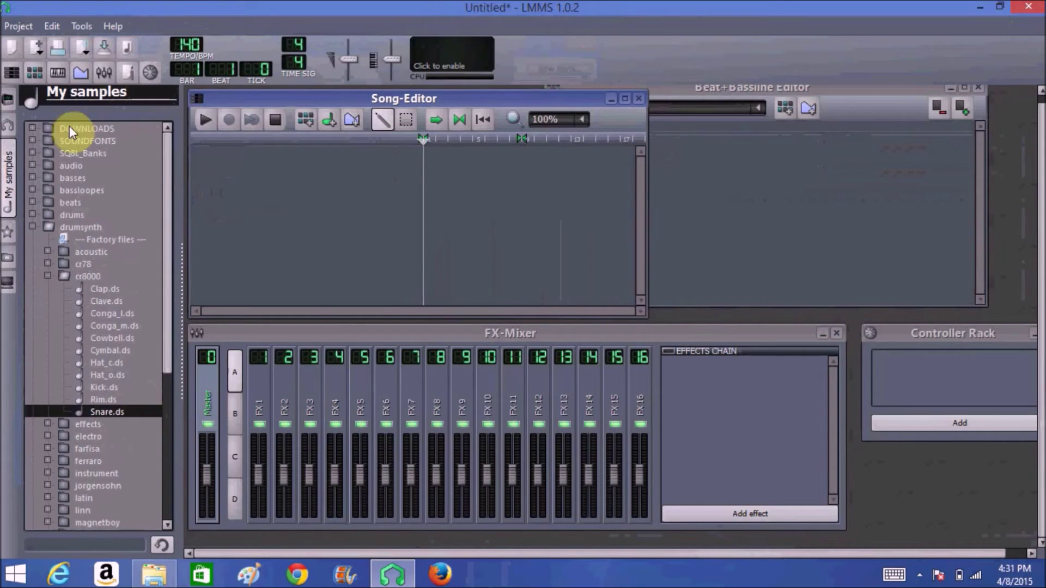
Add a ZynAddSubFX instrument track to the Beat+Bassline Editor and bring that window in front of the Song-Editor
left_click(10, 101)
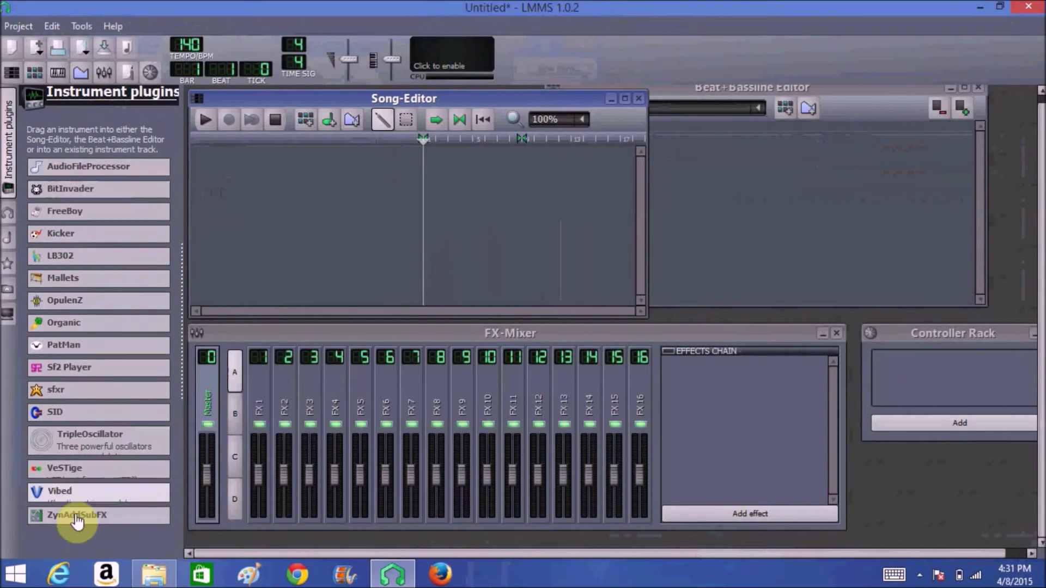
left_click_drag(77, 514, 688, 142)
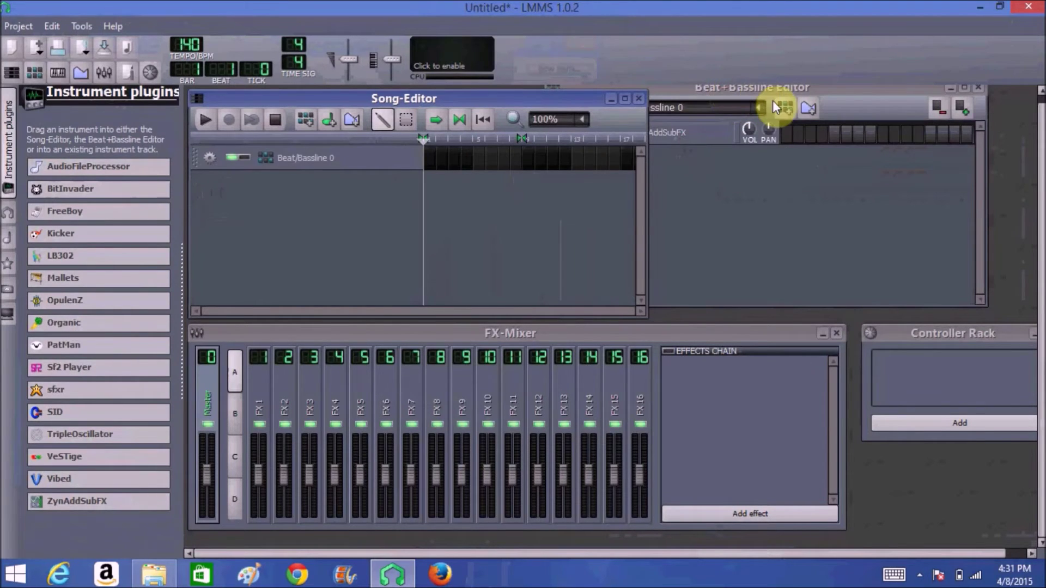
left_click_drag(834, 86, 865, 97)
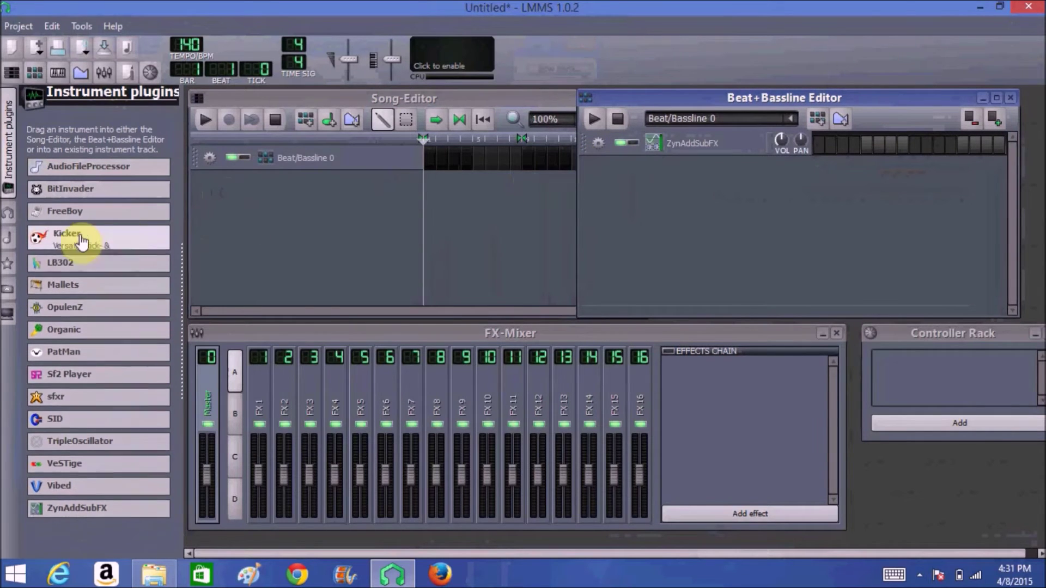
Add the Snare.ds and Kick.ds samples from the drumsynth cr8000 folder as tracks in the Beat+Bassline Editor
left_click(8, 237)
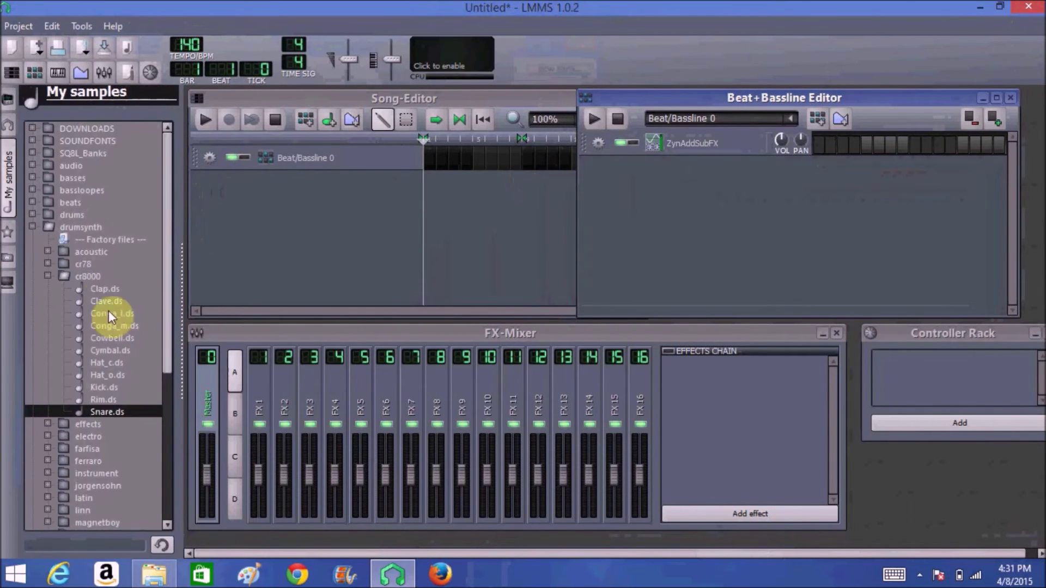
left_click_drag(101, 413, 611, 182)
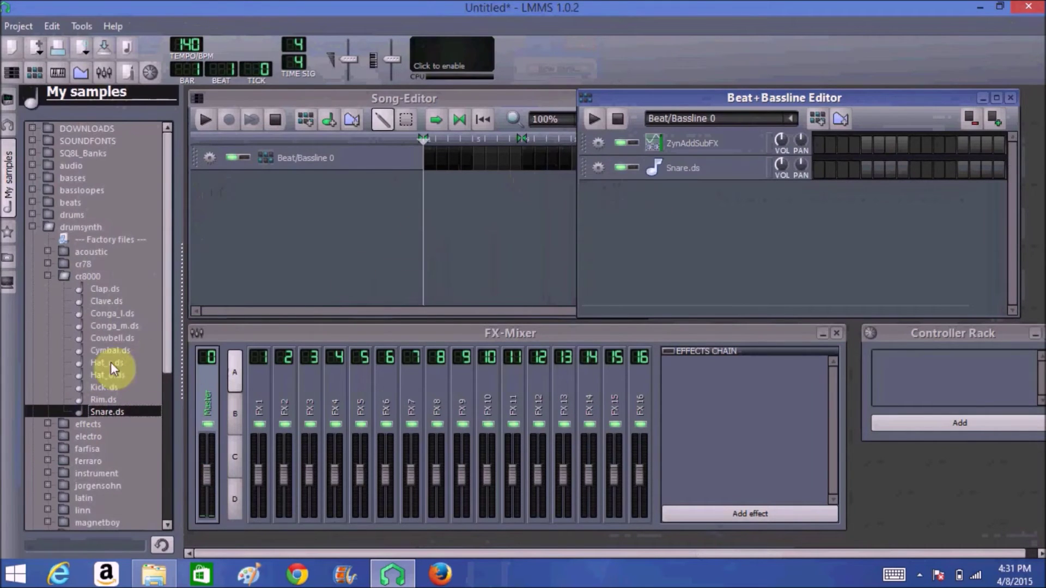
left_click(93, 386)
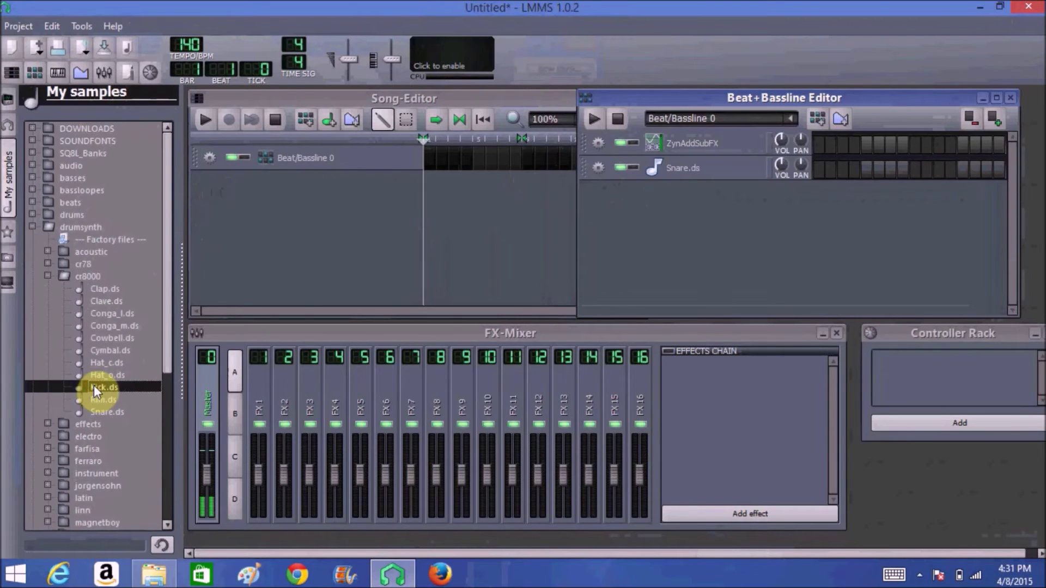
left_click_drag(283, 375, 634, 205)
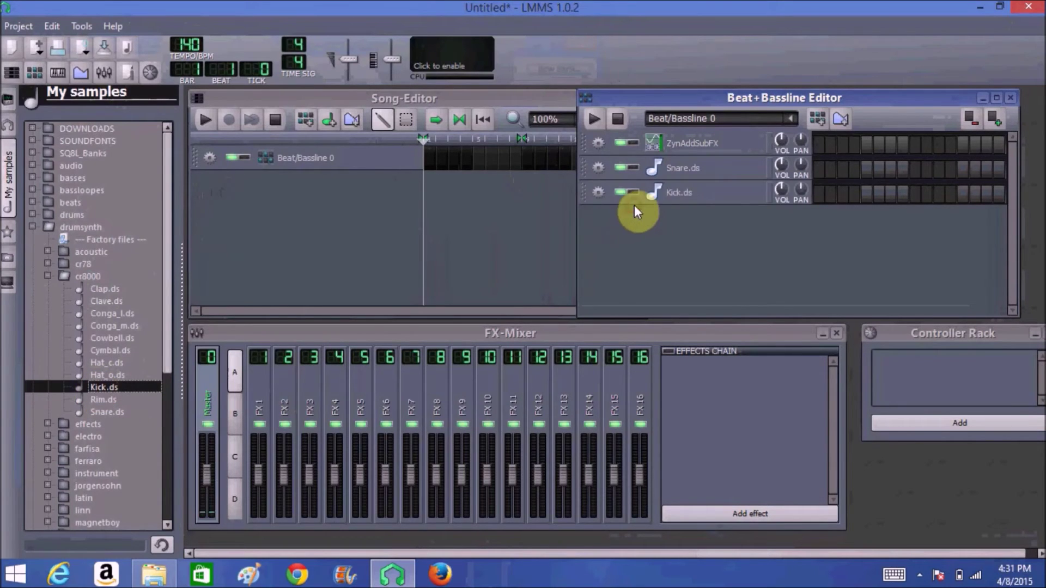
Reposition and maximize the Beat+Bassline Editor, and extend its patterns from 16 to 32 steps
left_click_drag(864, 96, 805, 99)
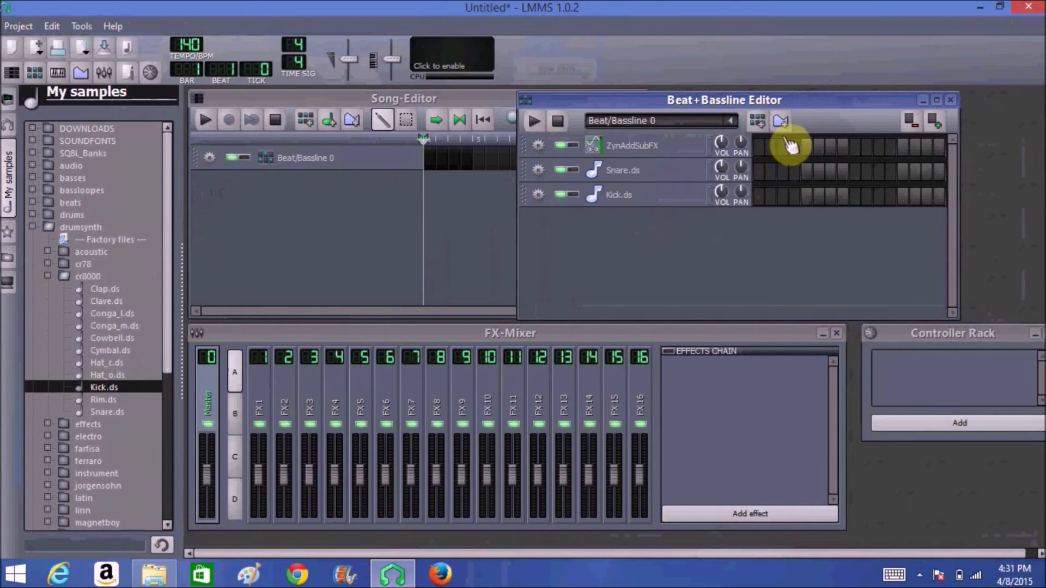
left_click(936, 99)
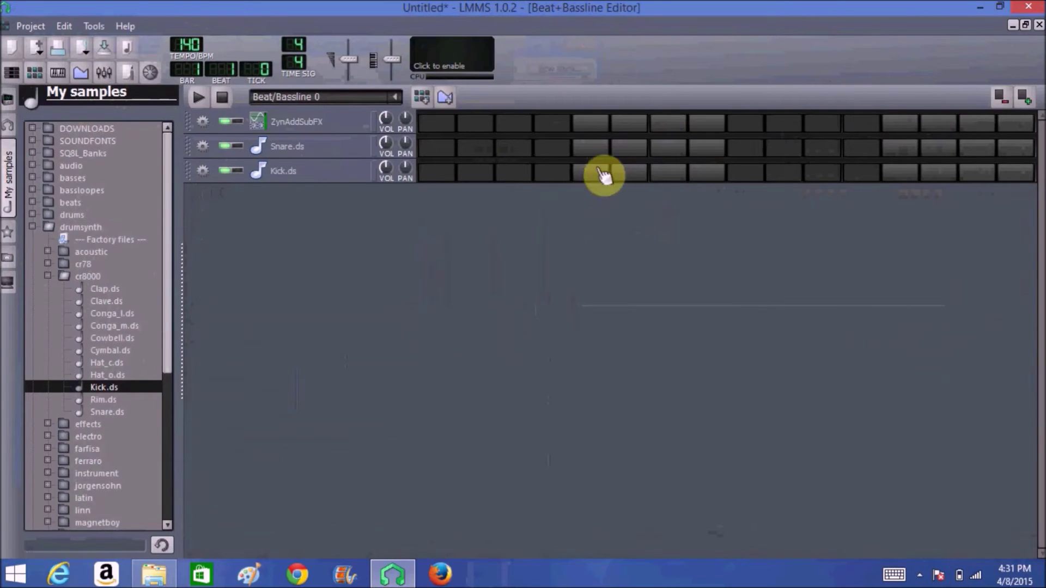
left_click(1023, 99)
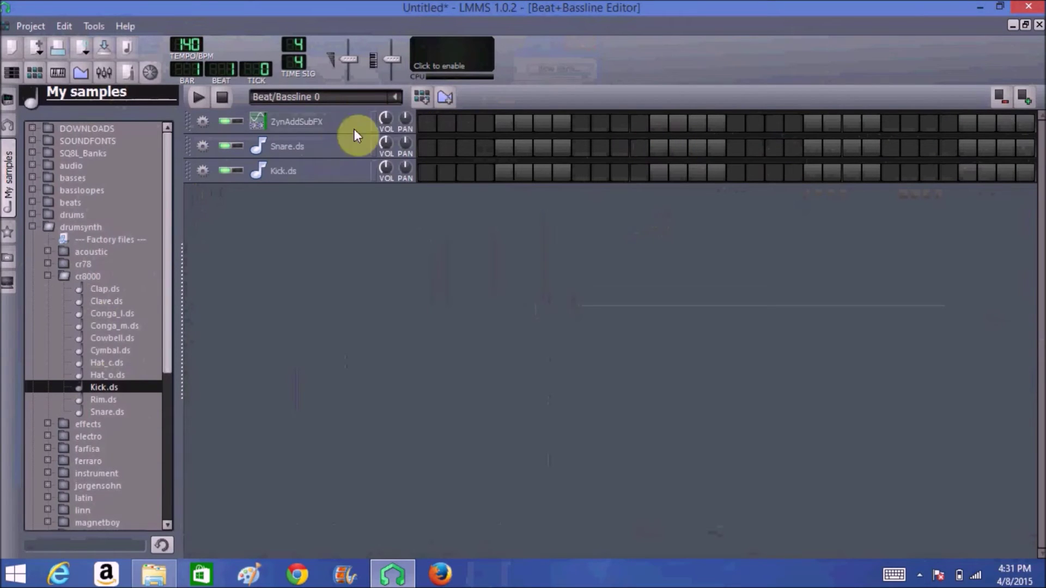
Place a quarter note on A4 at the start of the ZynAddSubFX pattern in the Piano-Roll, and close it
double_click(443, 121)
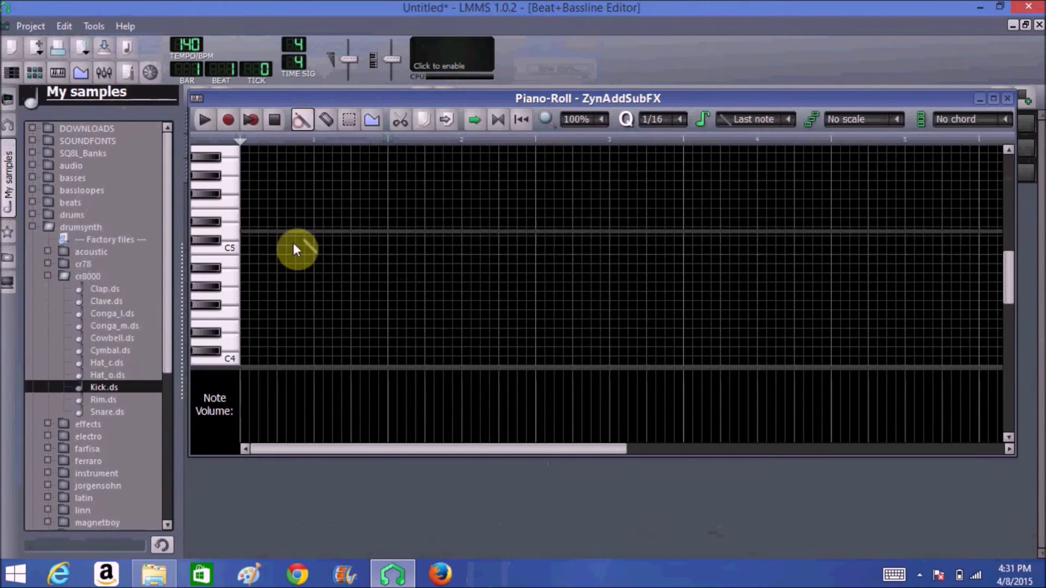
left_click(243, 280)
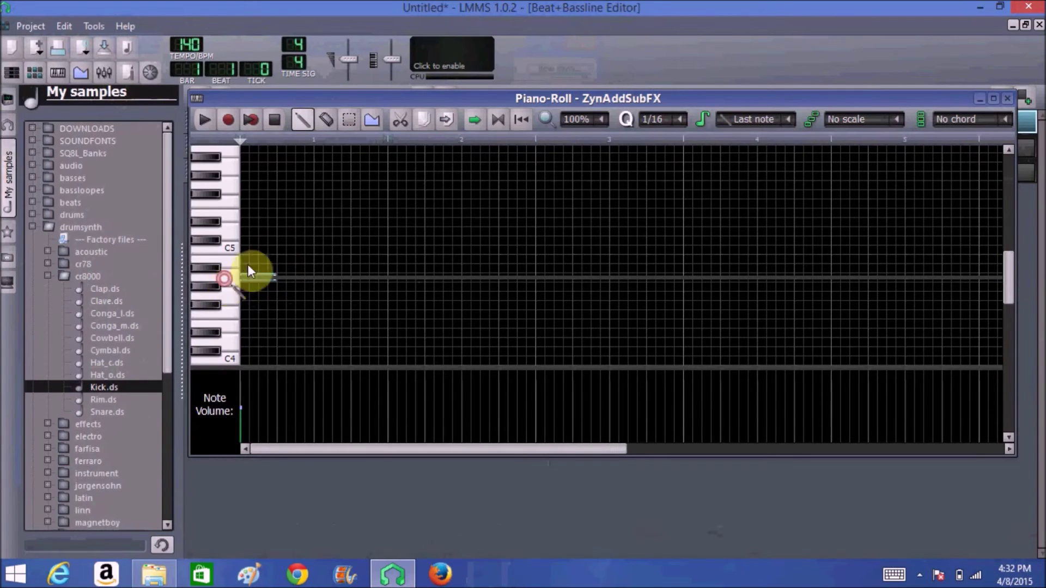
left_click(1007, 100)
Load the Soft Piano 1 preset from the SynthPiano bank into ZynAddSubFX, test its sound and close the instrument window
left_click(345, 128)
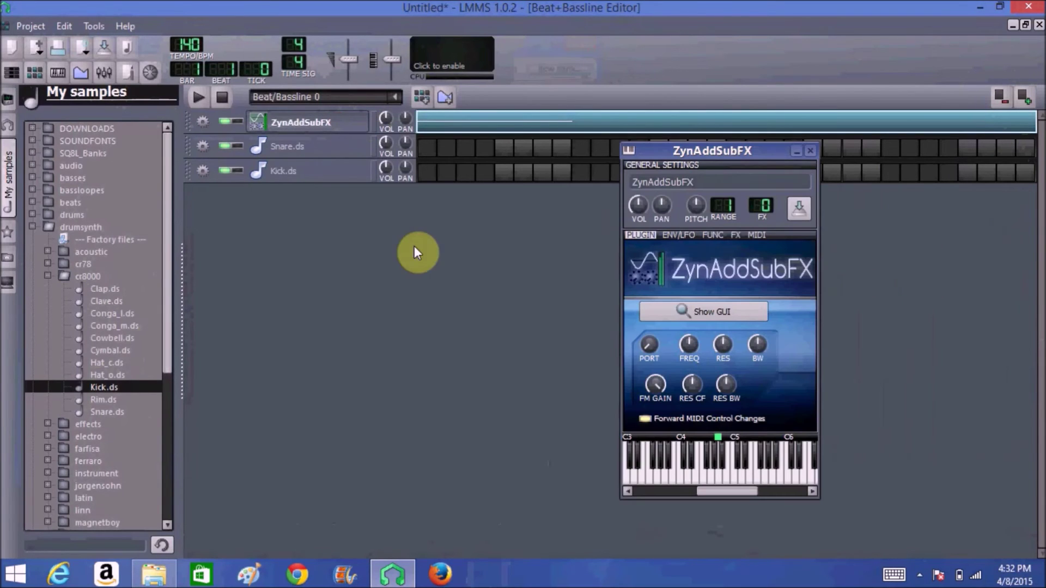
left_click(701, 312)
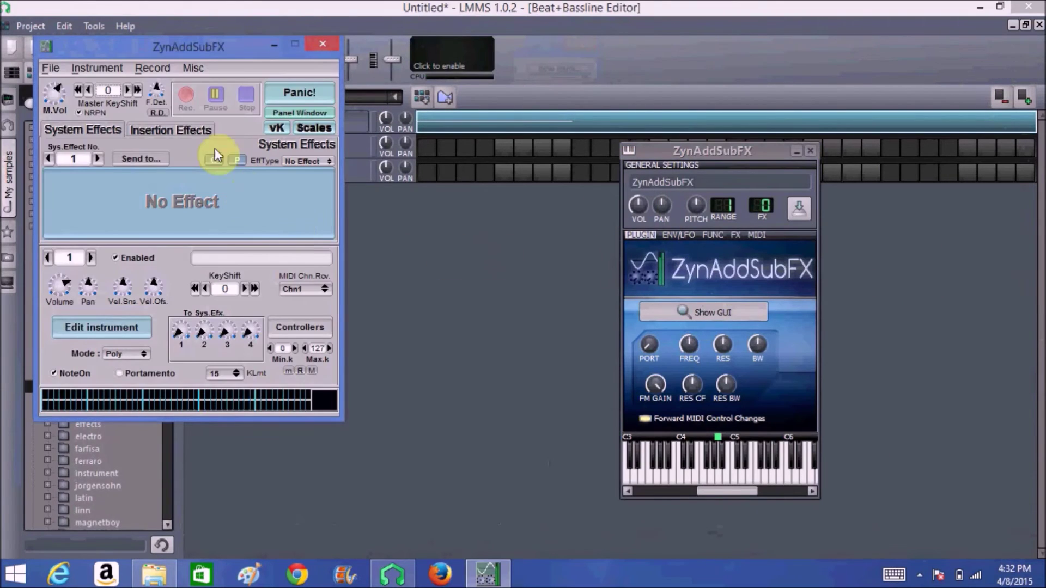
left_click(96, 66)
left_click(110, 134)
left_click(223, 94)
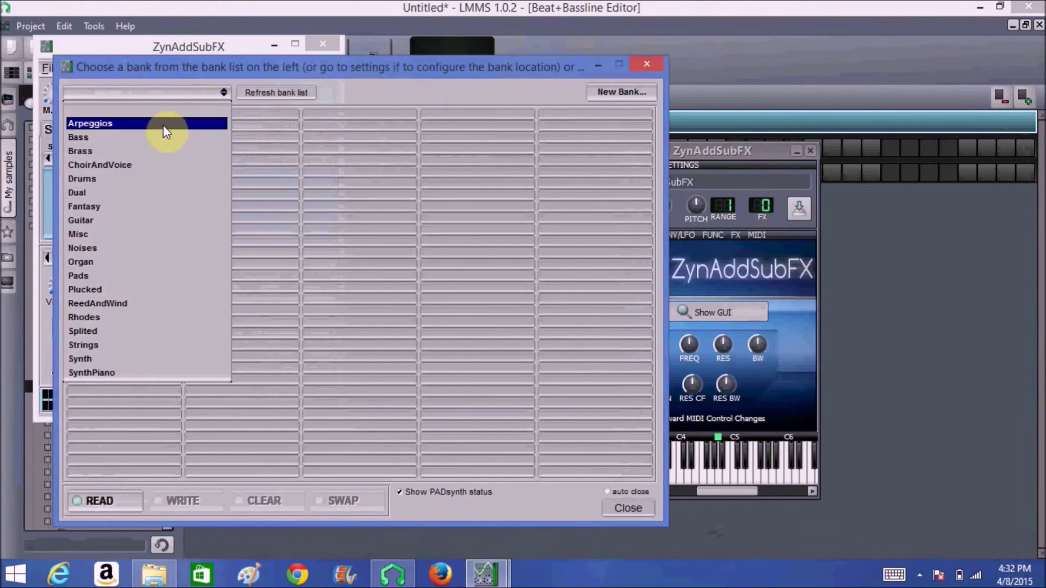
left_click(113, 373)
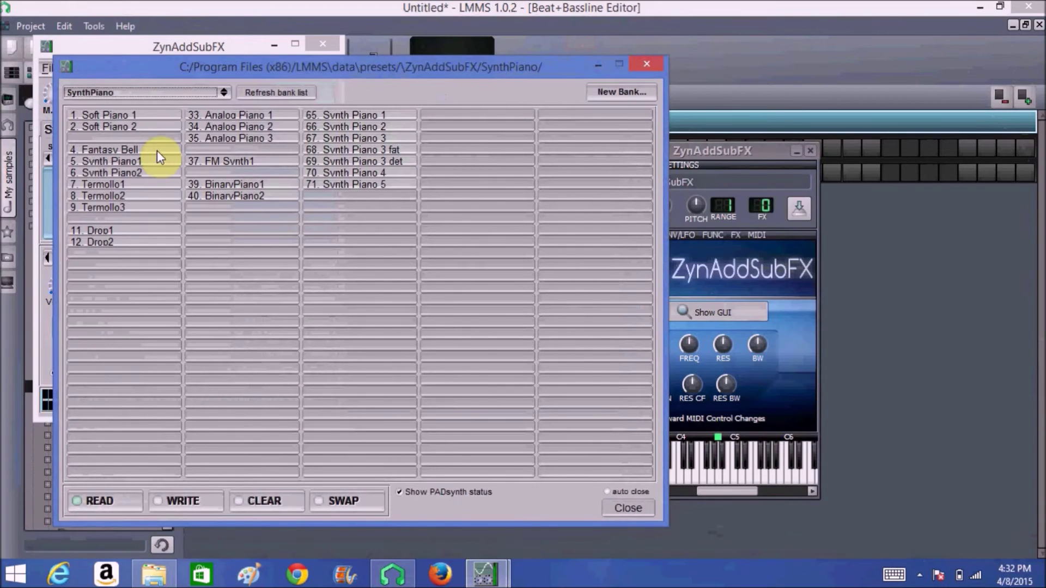
left_click(148, 115)
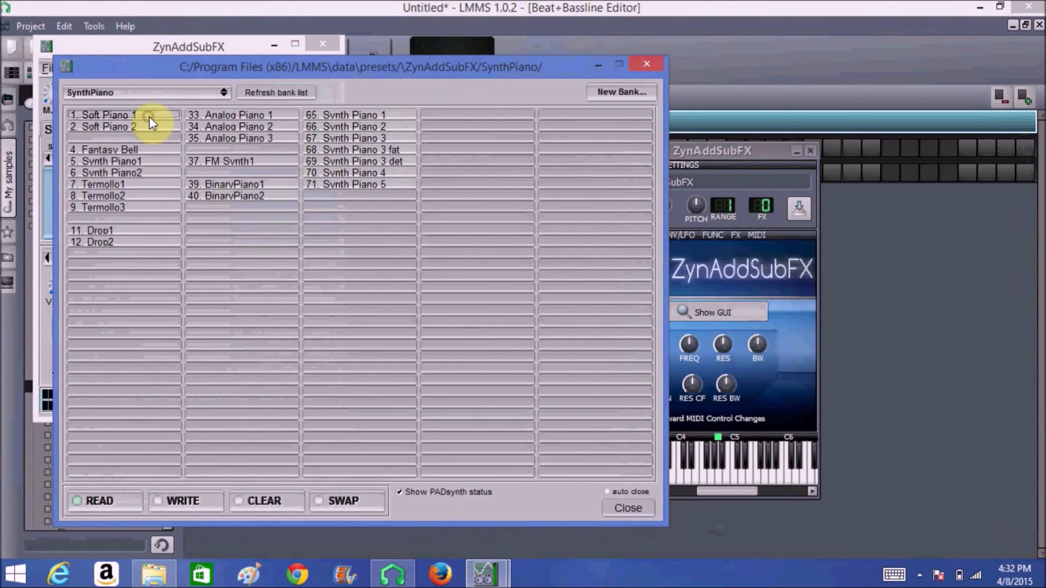
left_click(647, 63)
left_click(714, 468)
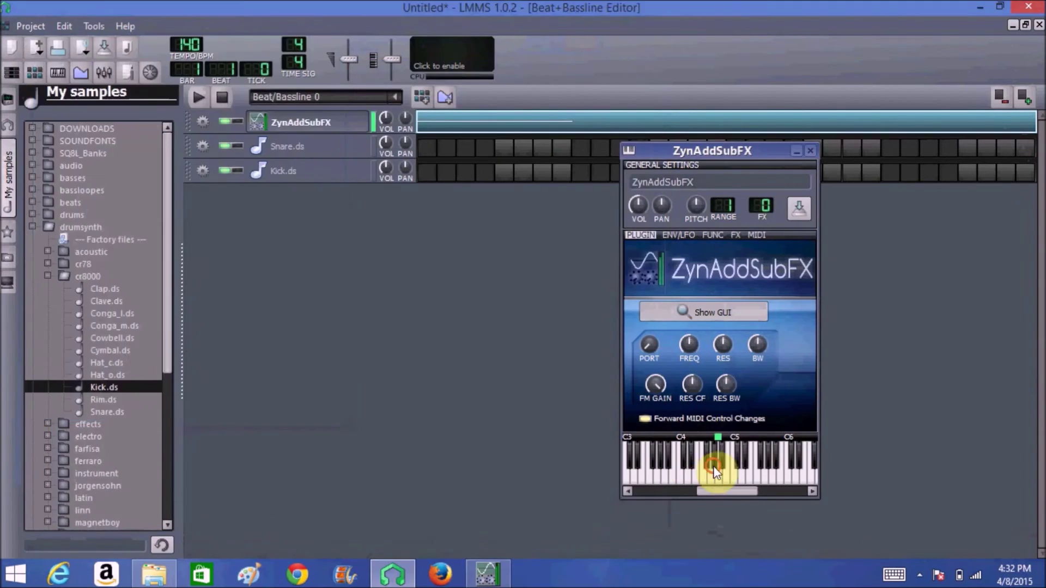
left_click(811, 151)
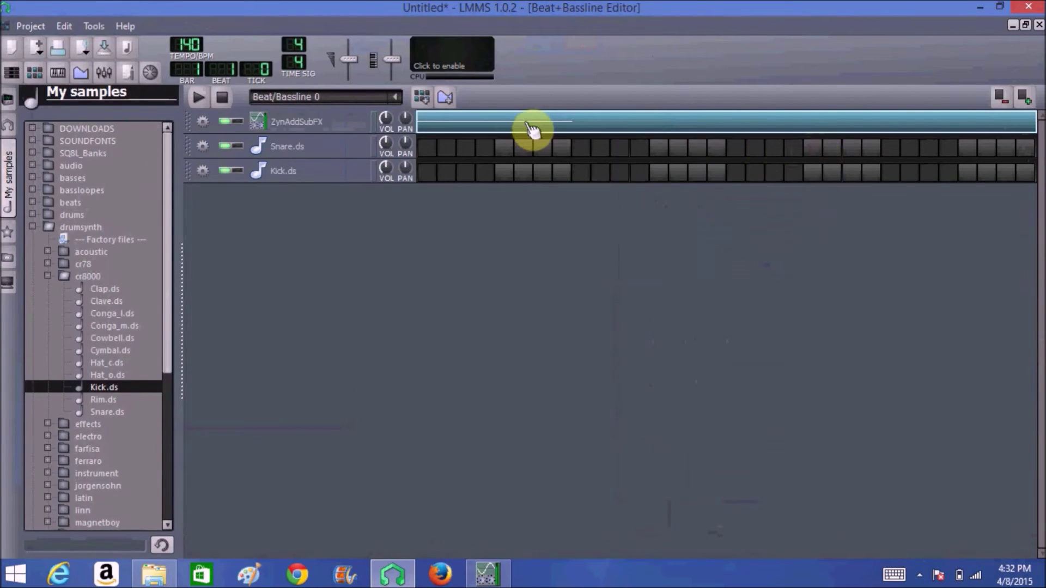
Add quarter notes G5, E5 and C5 one after another following the first note of the ZynAddSubFX pattern
double_click(535, 129)
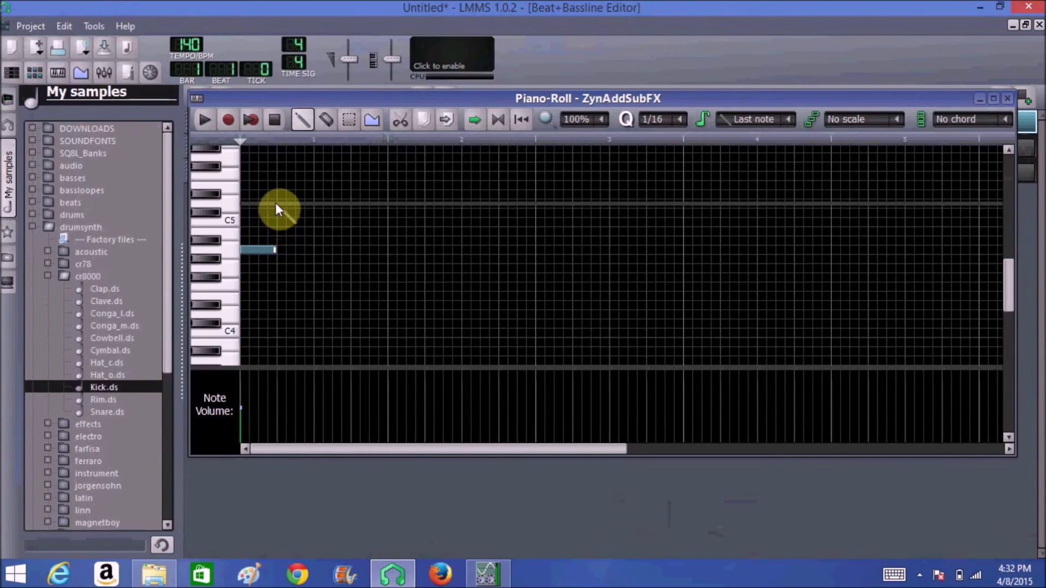
left_click(280, 158)
left_click(319, 185)
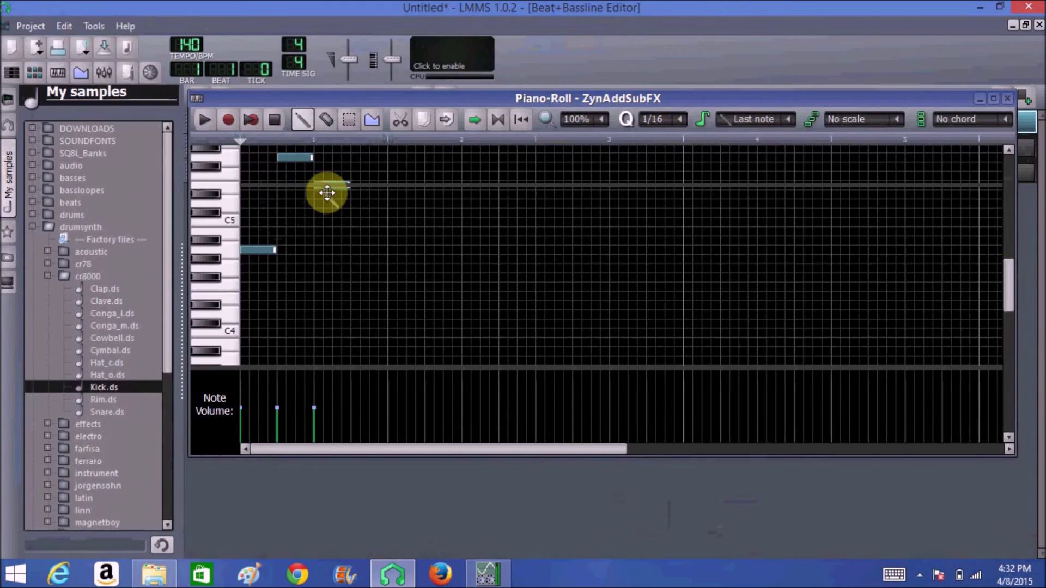
left_click(354, 221)
Shorten all four melody notes together to eighth notes and close the Piano-Roll
left_click(349, 119)
left_click_drag(263, 268, 402, 164)
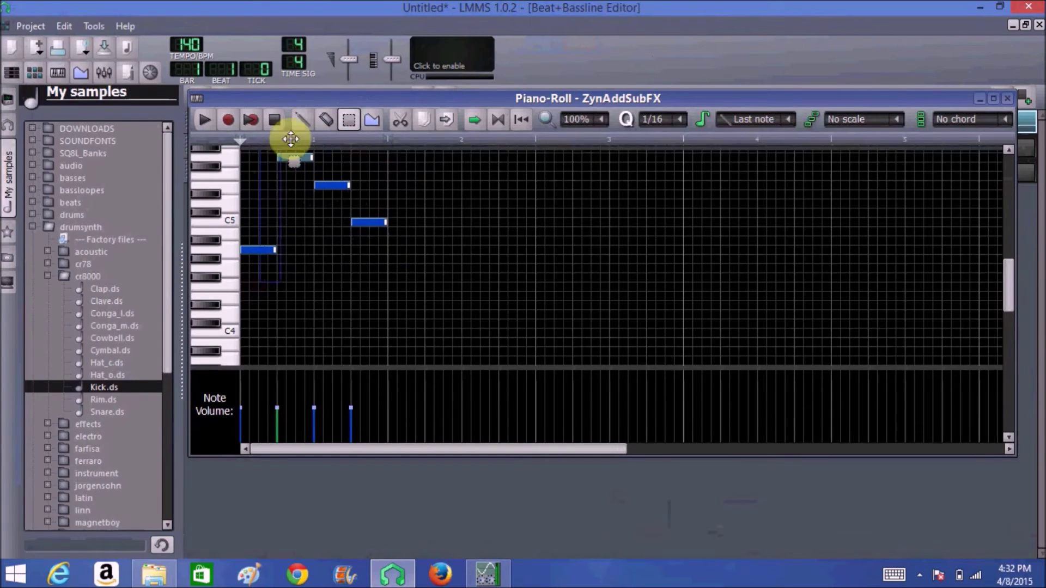
left_click(302, 119)
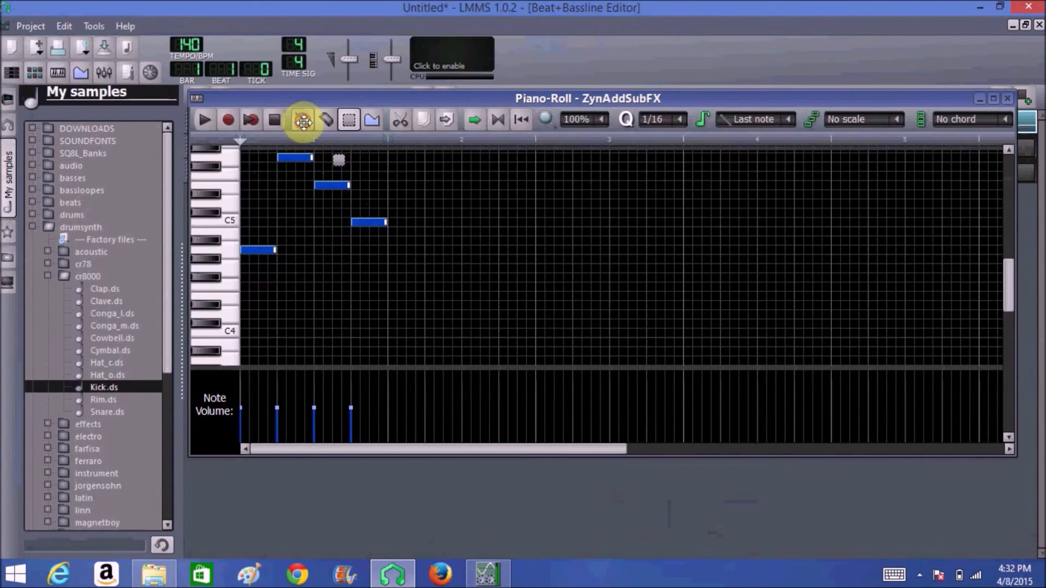
left_click_drag(276, 249, 257, 250)
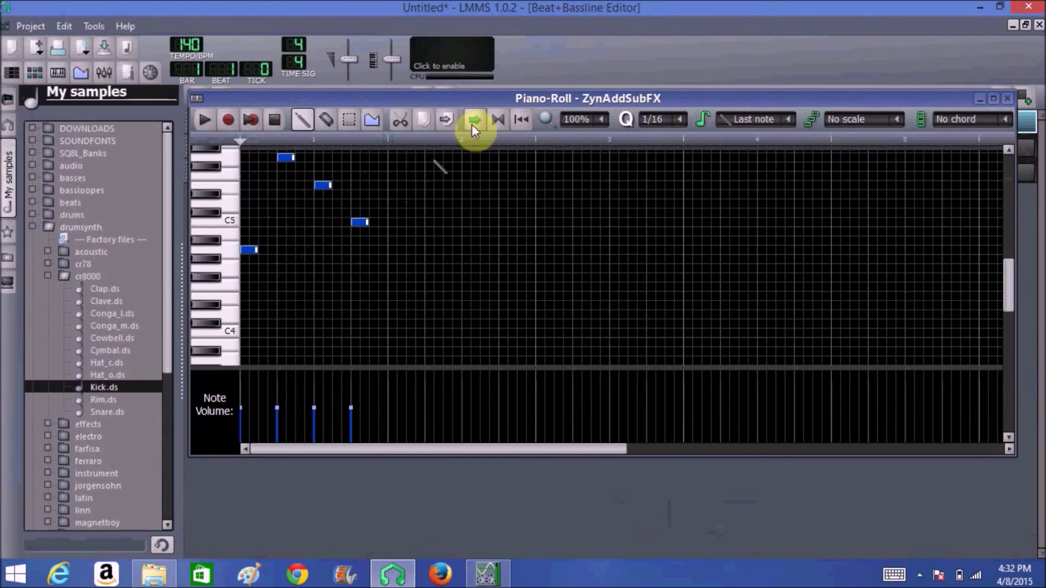
left_click(1009, 99)
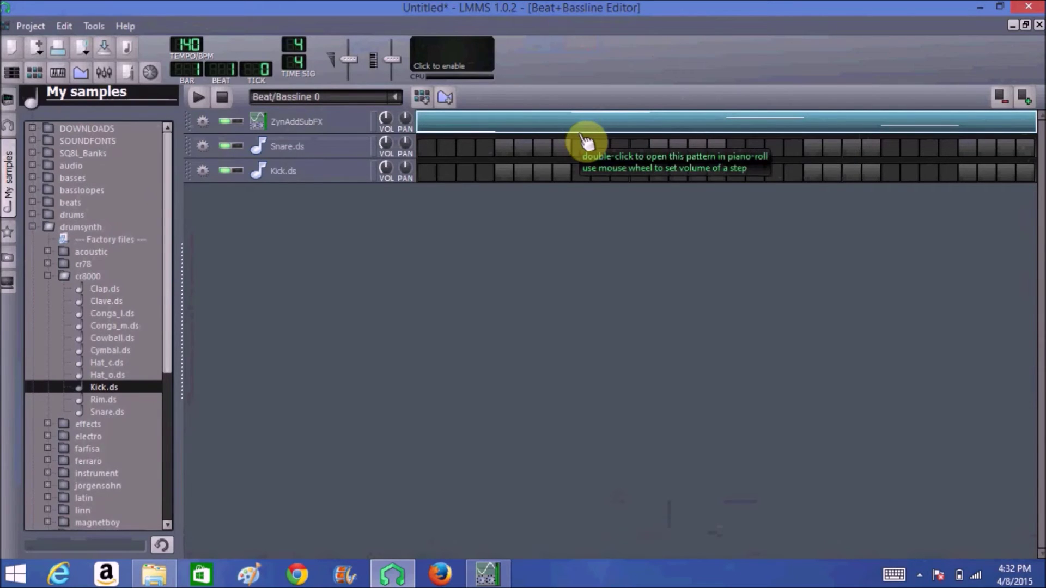
Enable steps 1, 9, 17 and 25 on the Kick.ds track
left_click(431, 174)
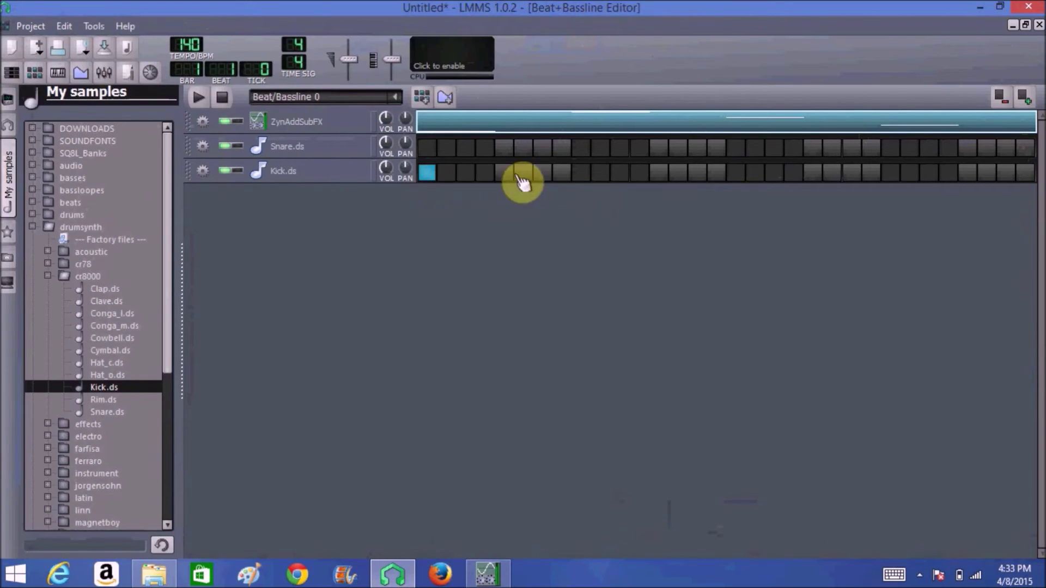
left_click(581, 174)
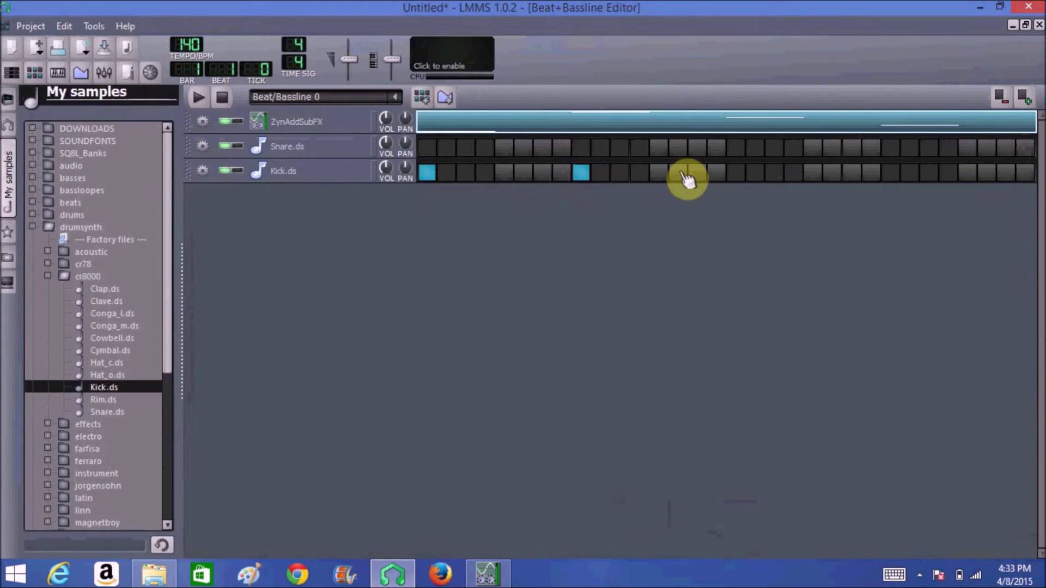
left_click(738, 173)
left_click(890, 173)
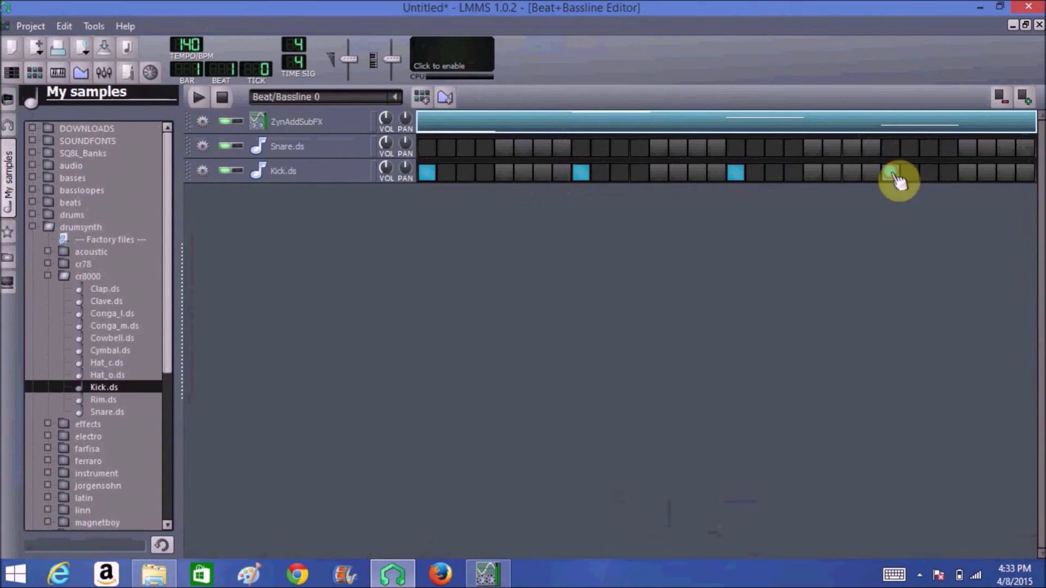
Add further Kick.ds hits on steps 3, 12, 19 and 27, clearing the misplaced hit on step 20
left_click(467, 173)
left_click(639, 174)
left_click(795, 173)
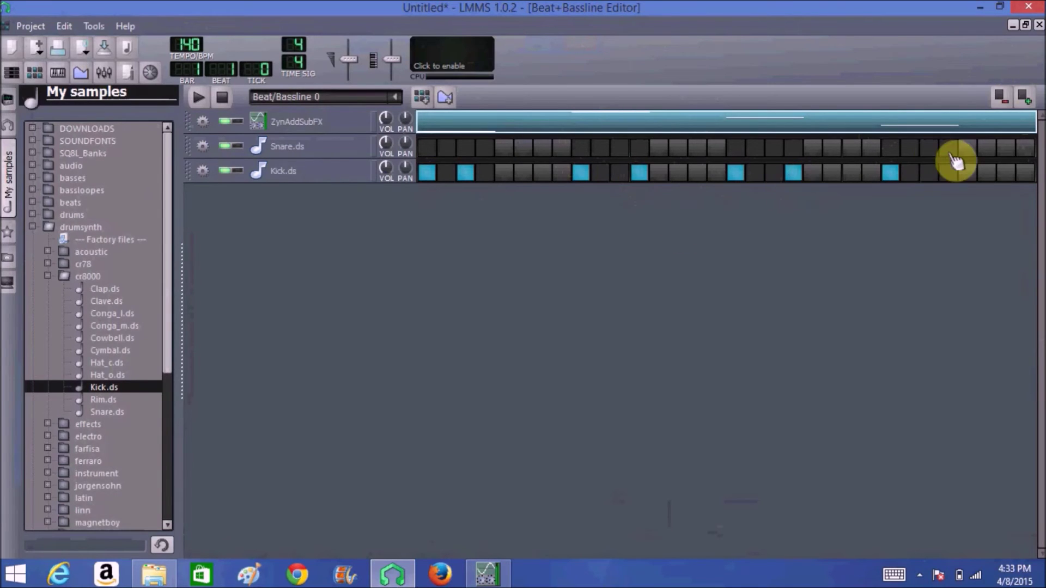
left_click(933, 174)
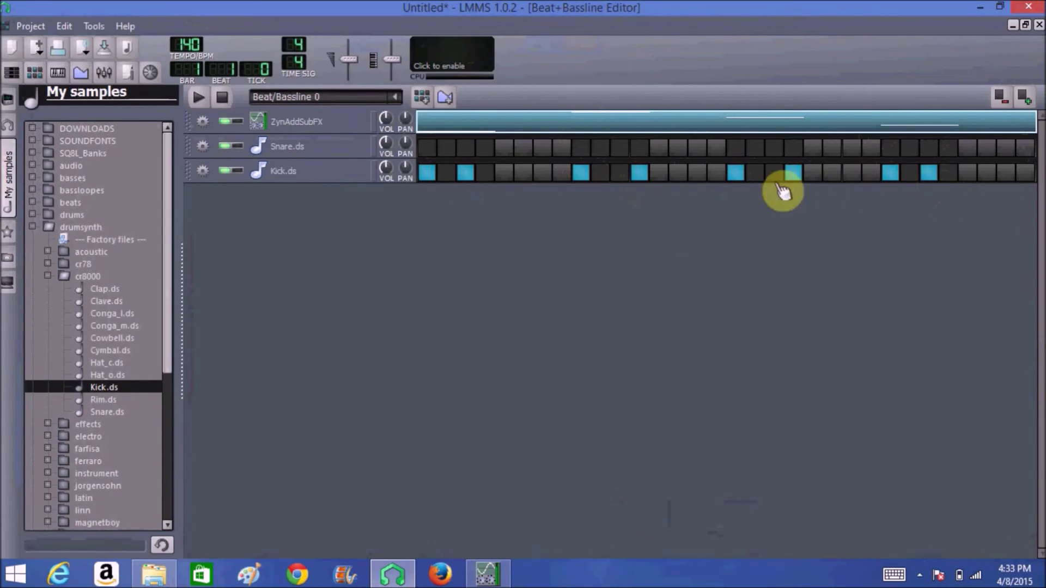
left_click(773, 171)
left_click(795, 173)
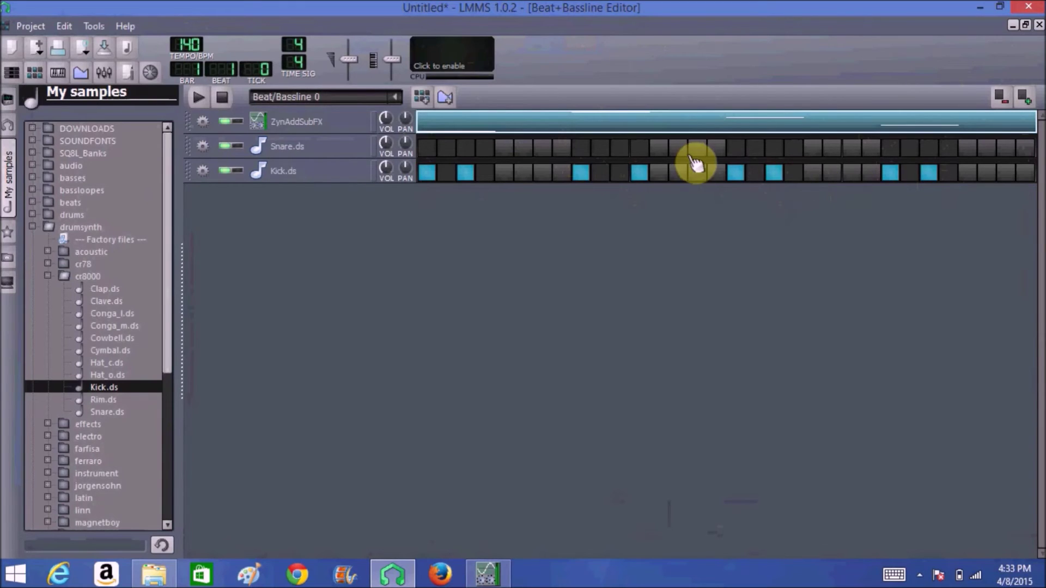
Enable steps 5, 13, 21 and 29 on the Snare.ds track and play back the beat
left_click(505, 148)
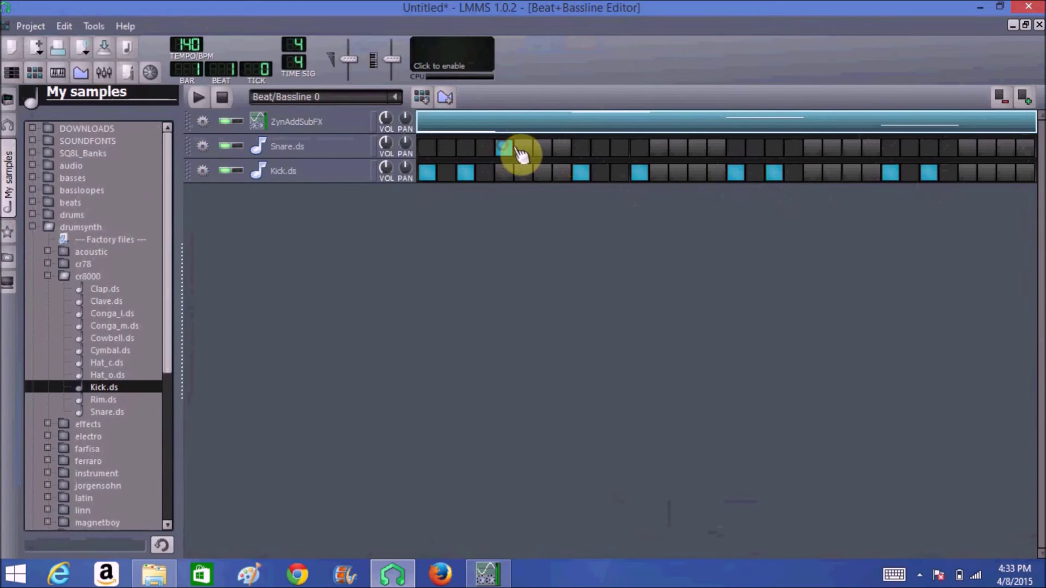
left_click(660, 148)
left_click(812, 149)
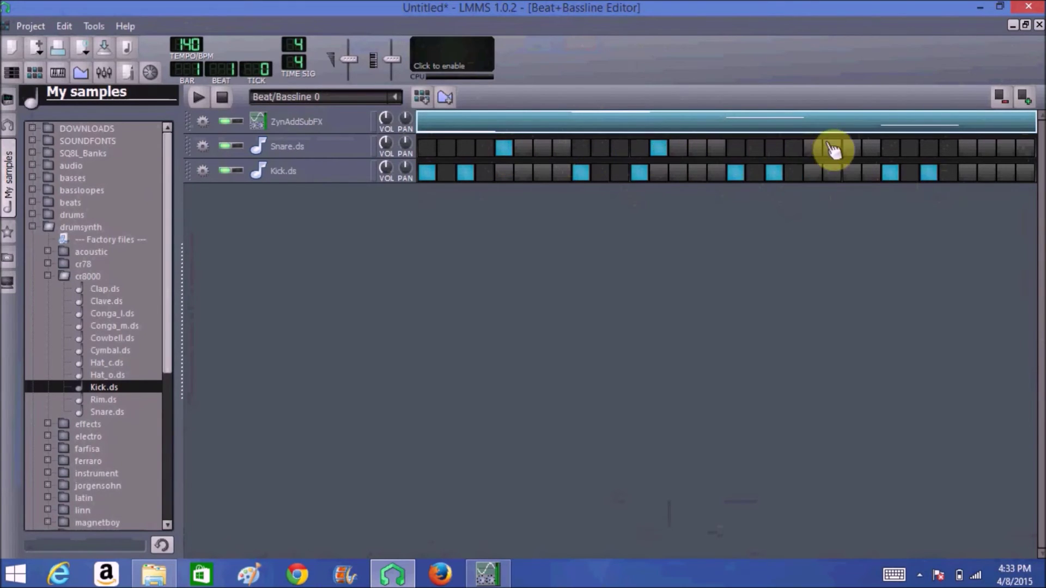
left_click(967, 148)
left_click(199, 97)
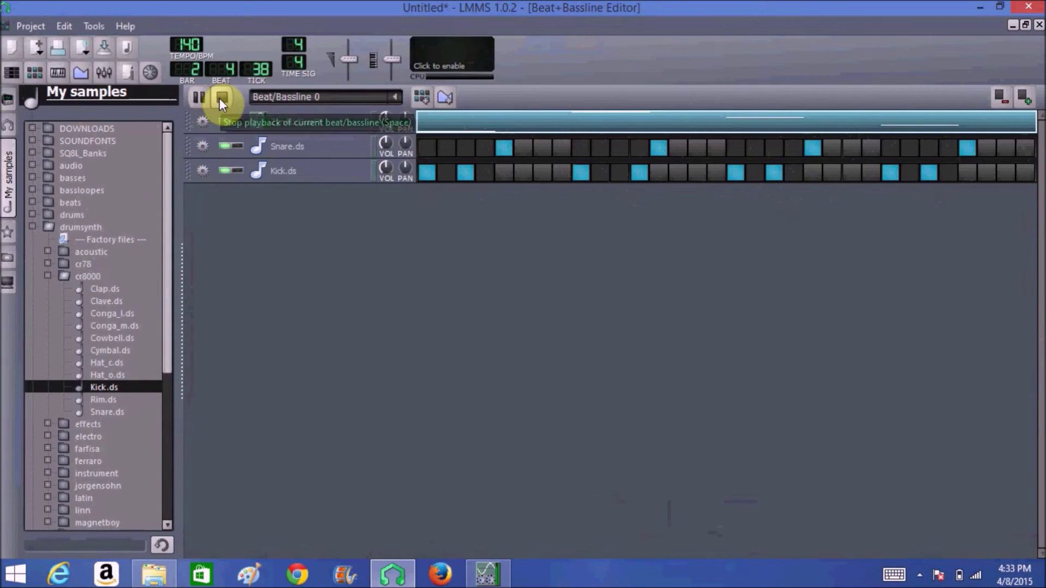
left_click(219, 98)
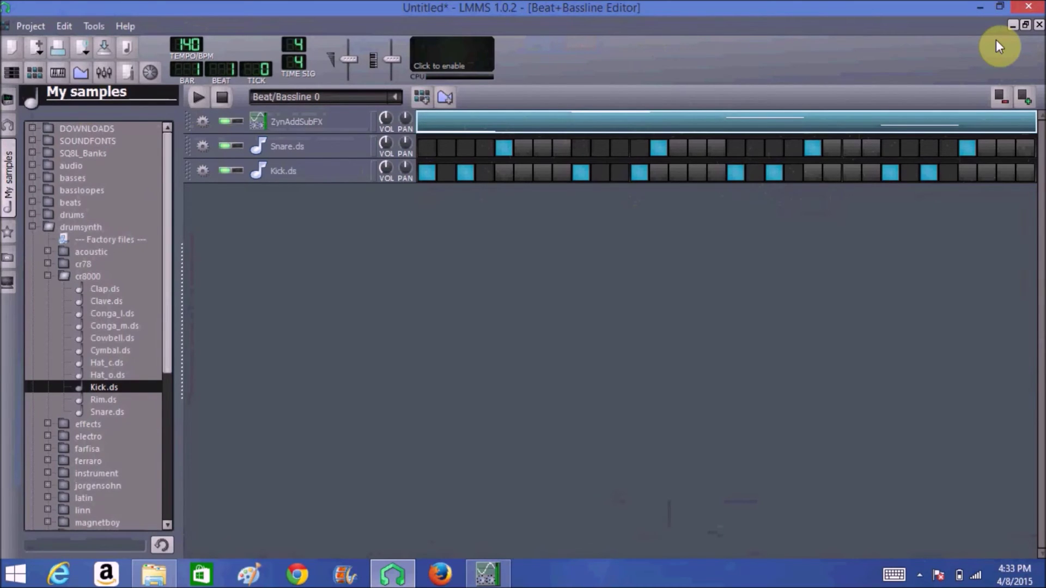
Clear the Snare.ds hits on steps 5, 13, 21 and 29
left_click(659, 148)
left_click(813, 148)
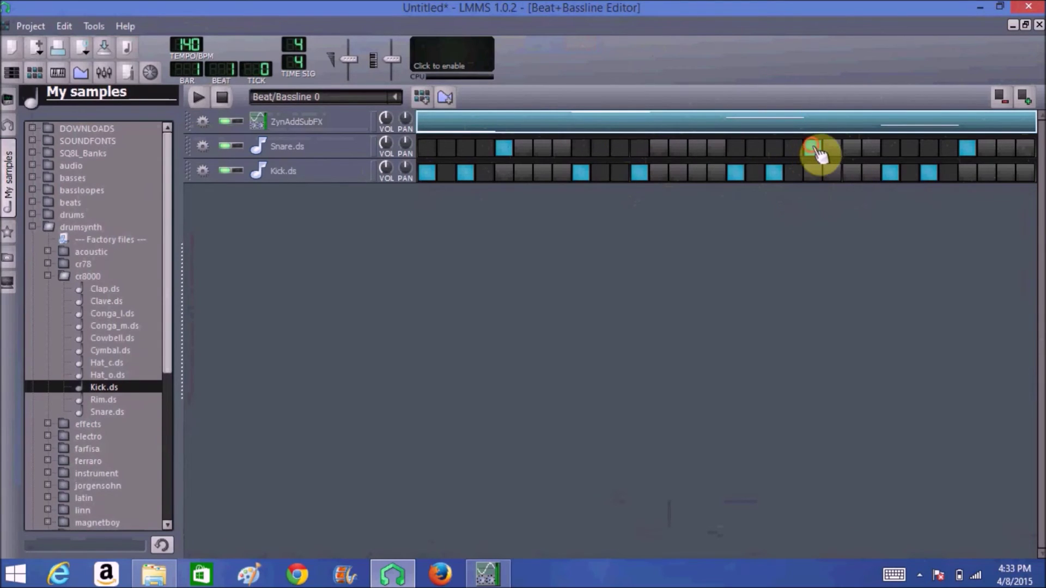
left_click(965, 151)
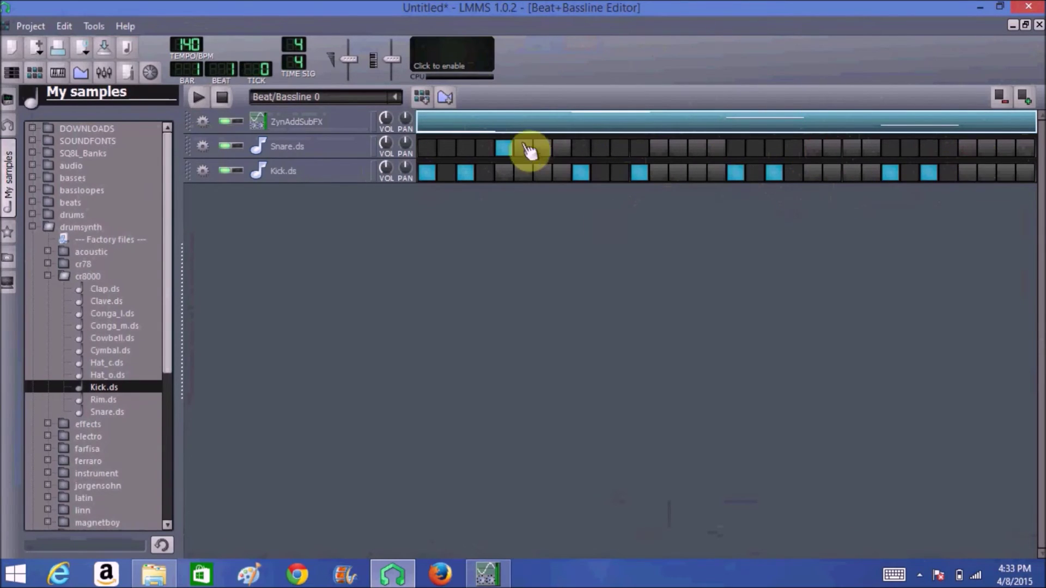
left_click(505, 150)
Clear the Kick.ds hits on steps 3, 9, 12, 19, 25 and 27
left_click(468, 174)
left_click(581, 174)
left_click(639, 173)
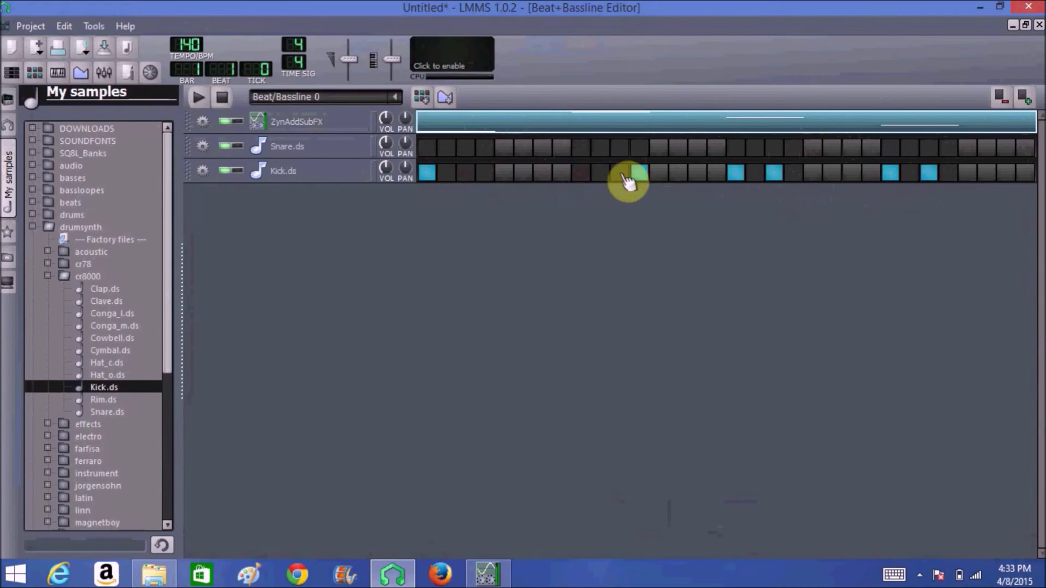
left_click(774, 174)
left_click(929, 173)
left_click(891, 173)
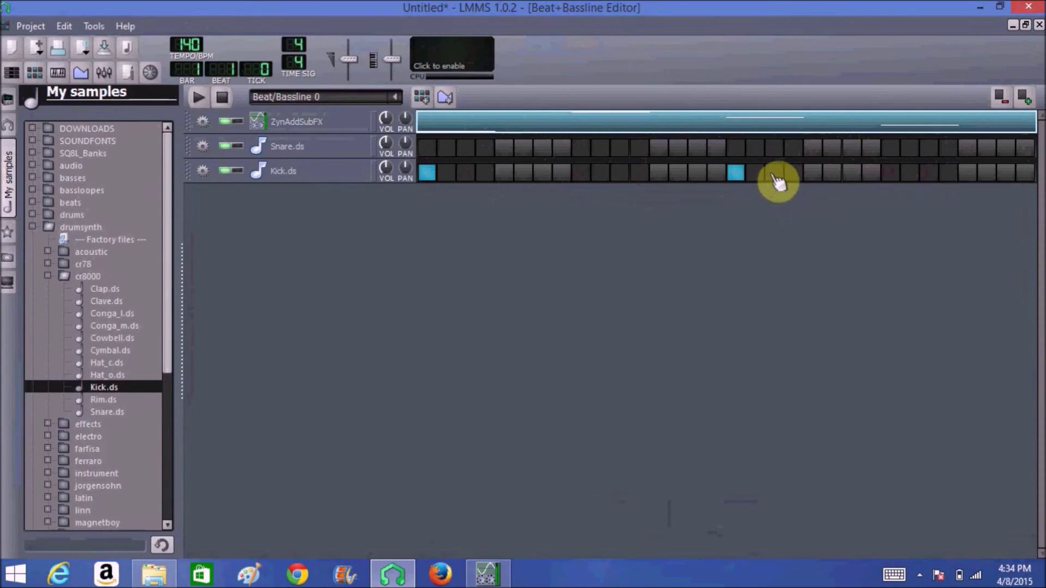
Enable Kick.ds steps 3 and 20 and Snare.ds steps 9 and 25, and play back the half-time beat
left_click(465, 173)
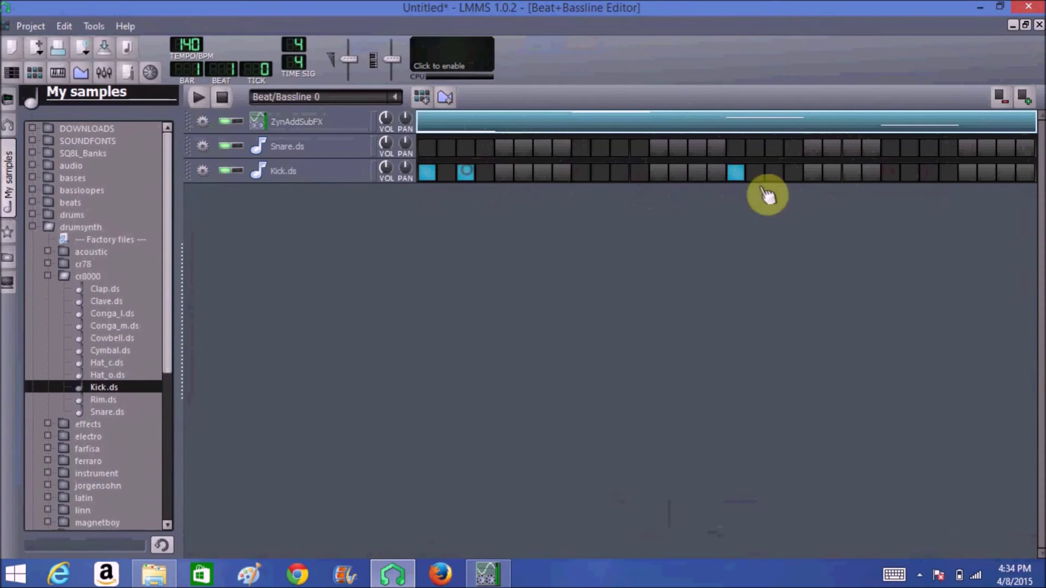
left_click(794, 174)
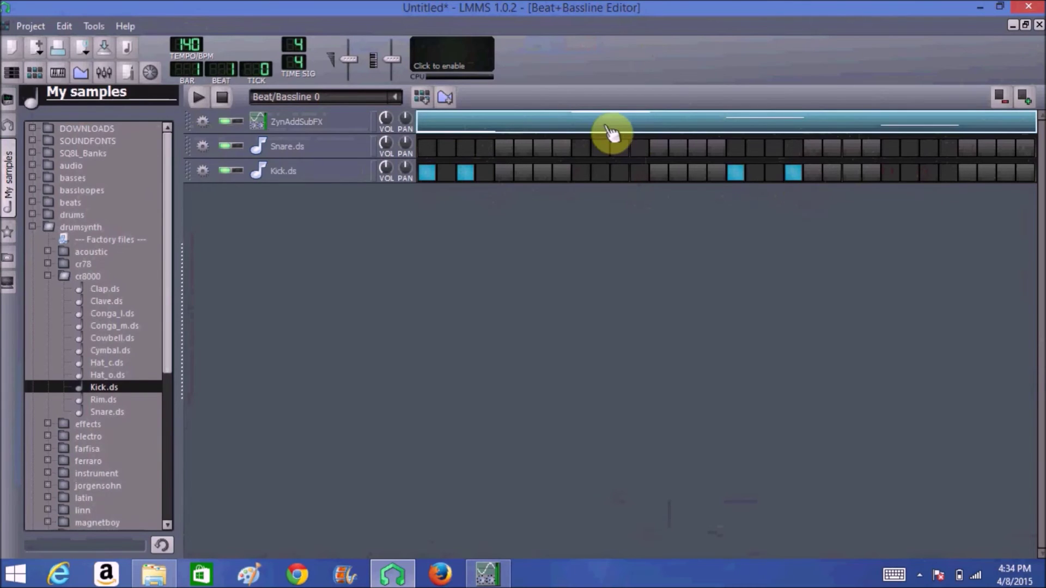
left_click(581, 148)
left_click(891, 148)
left_click(200, 98)
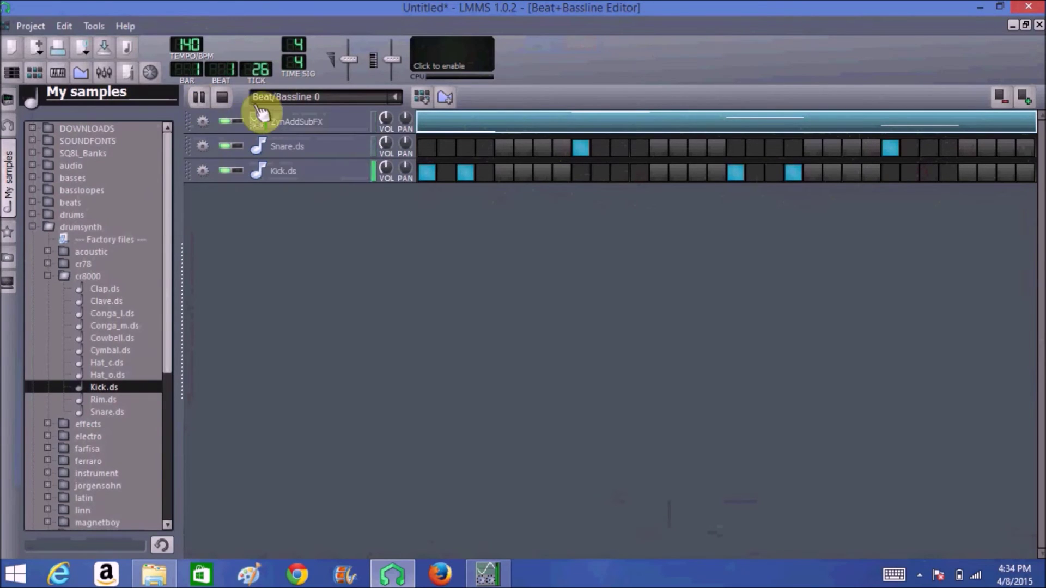
left_click(222, 97)
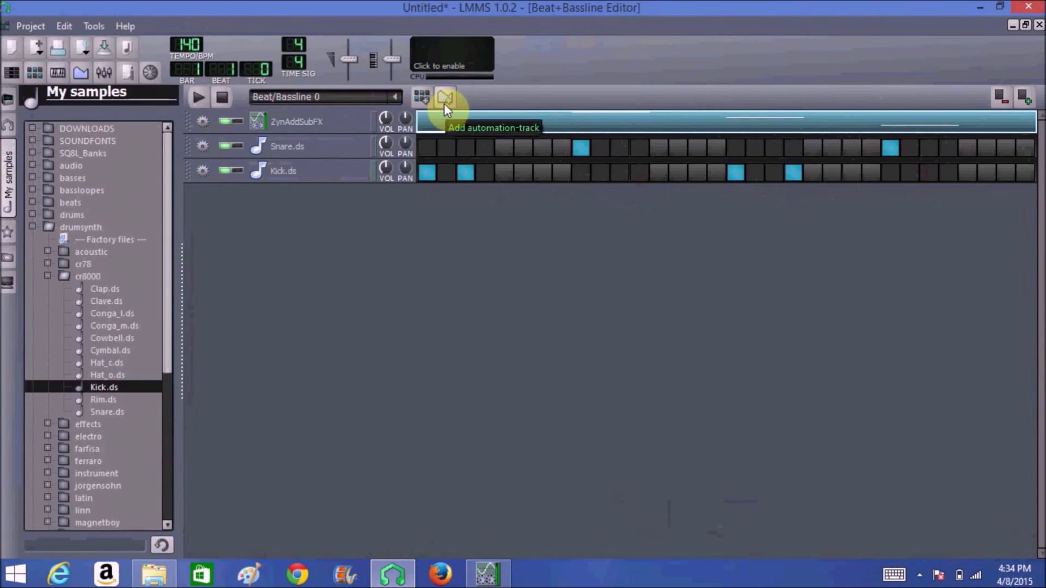
Move the Snare.ds hit from step 9 to 5 and the Kick.ds hit from step 20 to 19, clearing Snare.ds step 25
left_click(582, 150)
left_click(512, 151)
left_click(795, 173)
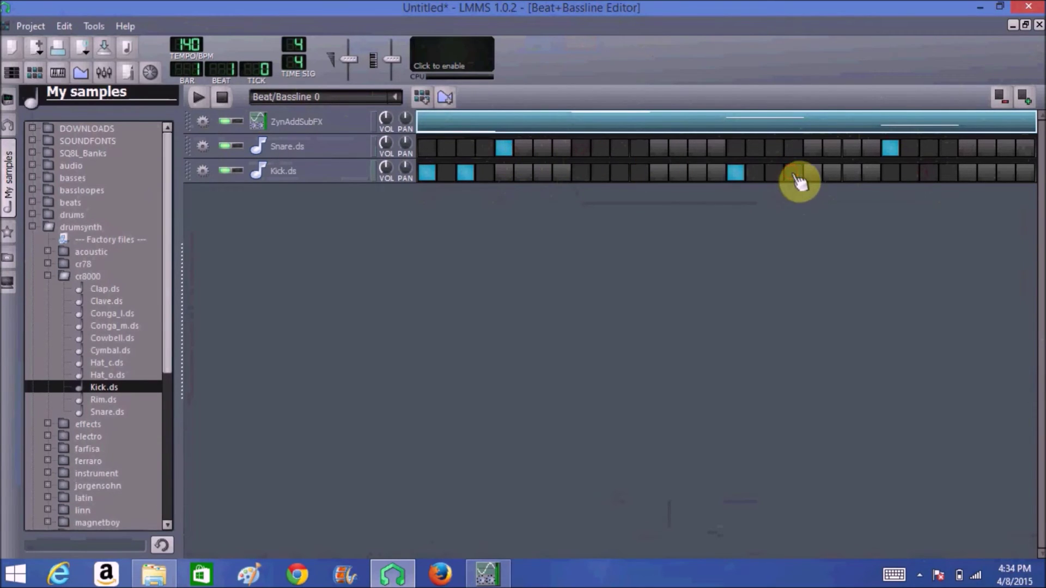
left_click(774, 173)
left_click(891, 147)
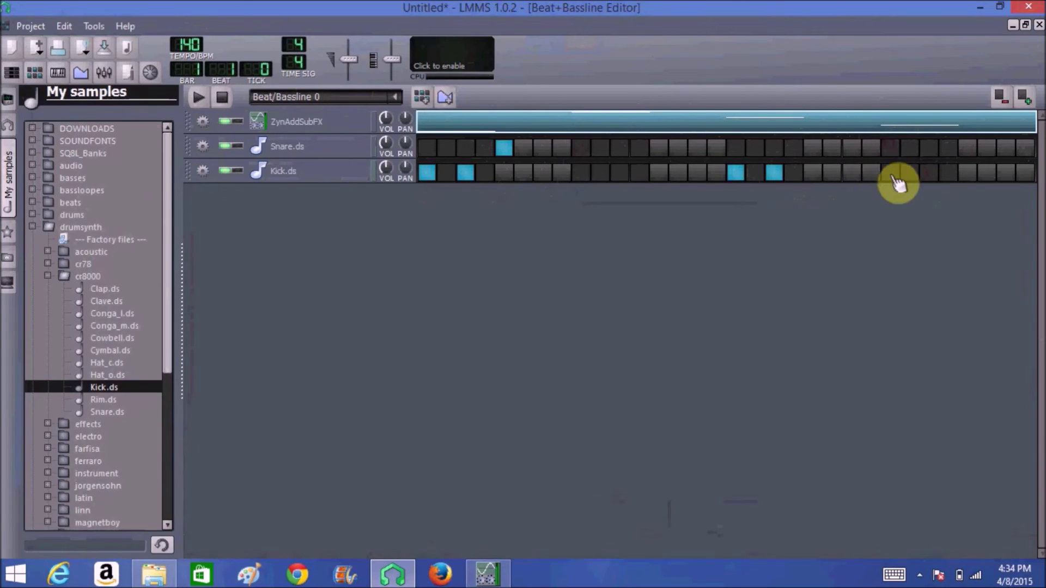
Enable Kick.ds steps 9, 12, 25 and 28 and Snare.ds steps 13, 21 and 29
left_click(893, 173)
left_click(948, 174)
left_click(581, 174)
left_click(647, 175)
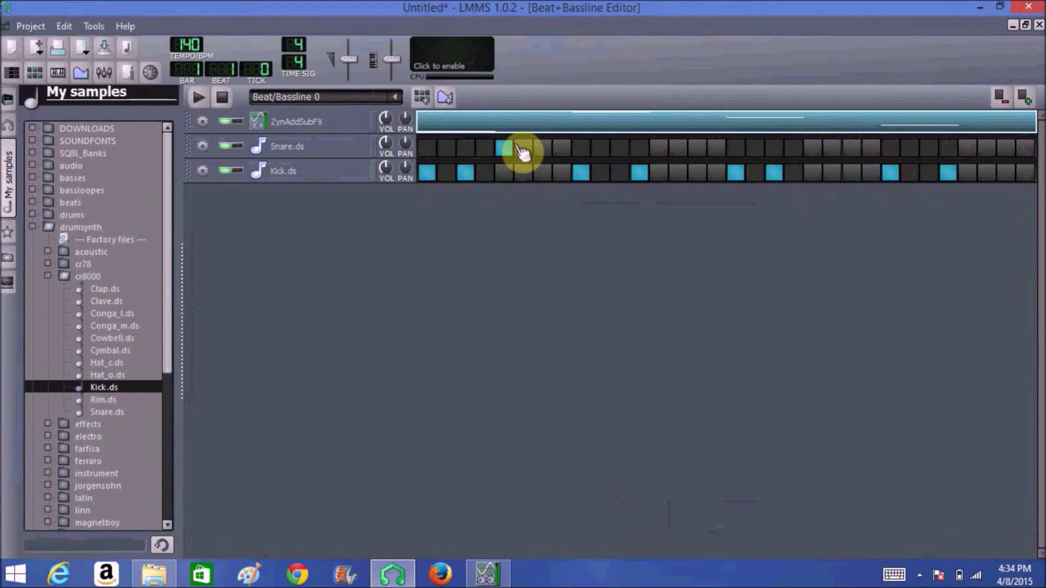
left_click(659, 147)
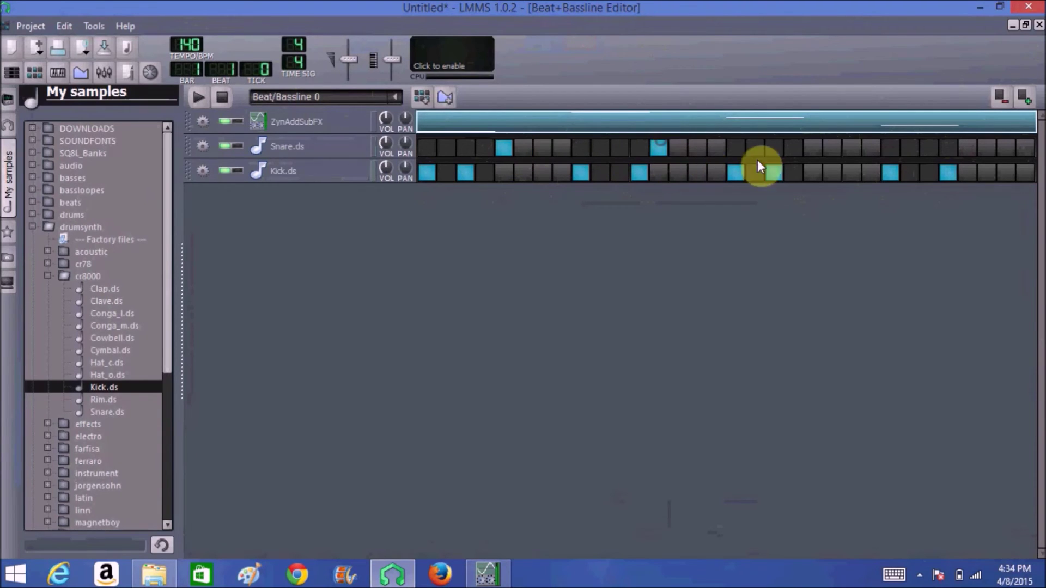
left_click(813, 148)
left_click(968, 148)
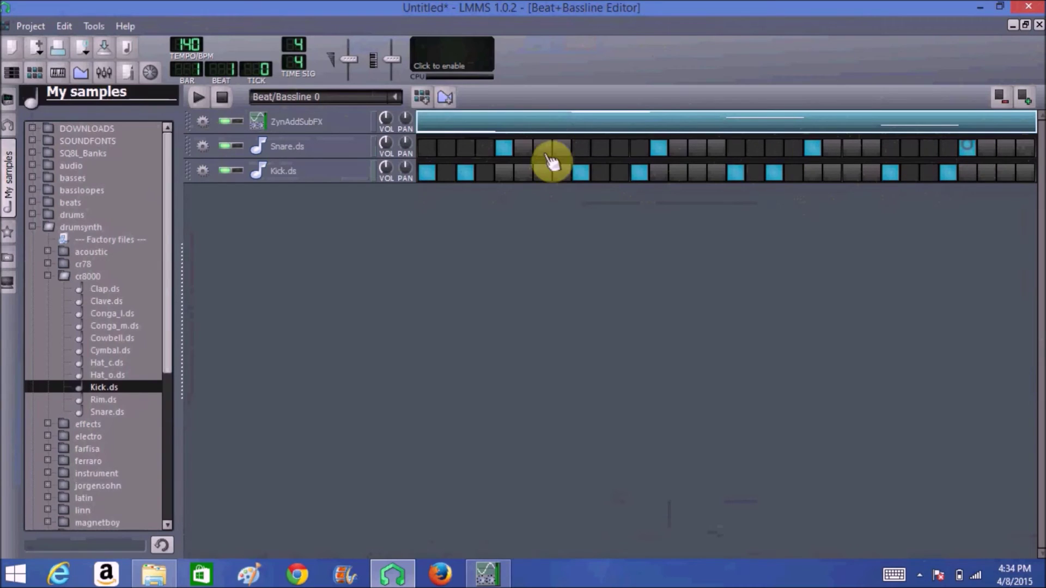
Play the beat at a tempo of 100 BPM and set the tempo back to 140 BPM
scroll(192, 45, "down", 14)
scroll(194, 43, "down", 12)
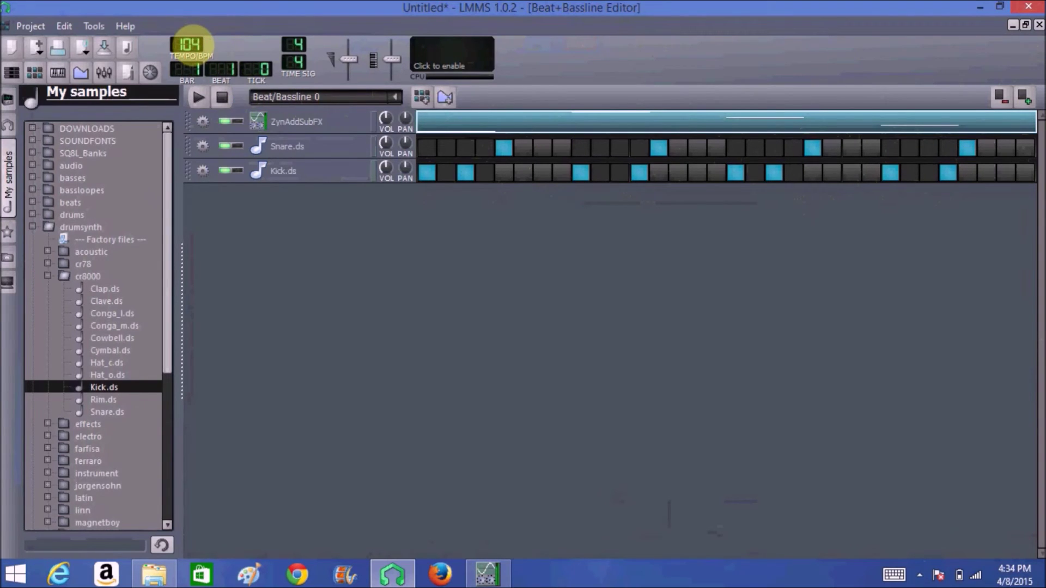
left_click(201, 95)
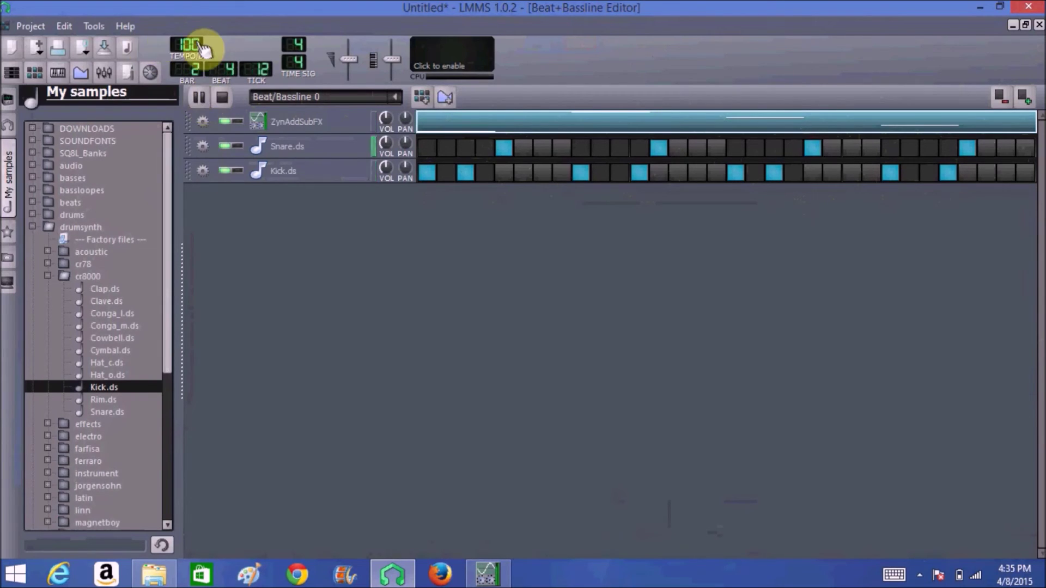
left_click(221, 97)
scroll(188, 43, "up", 4)
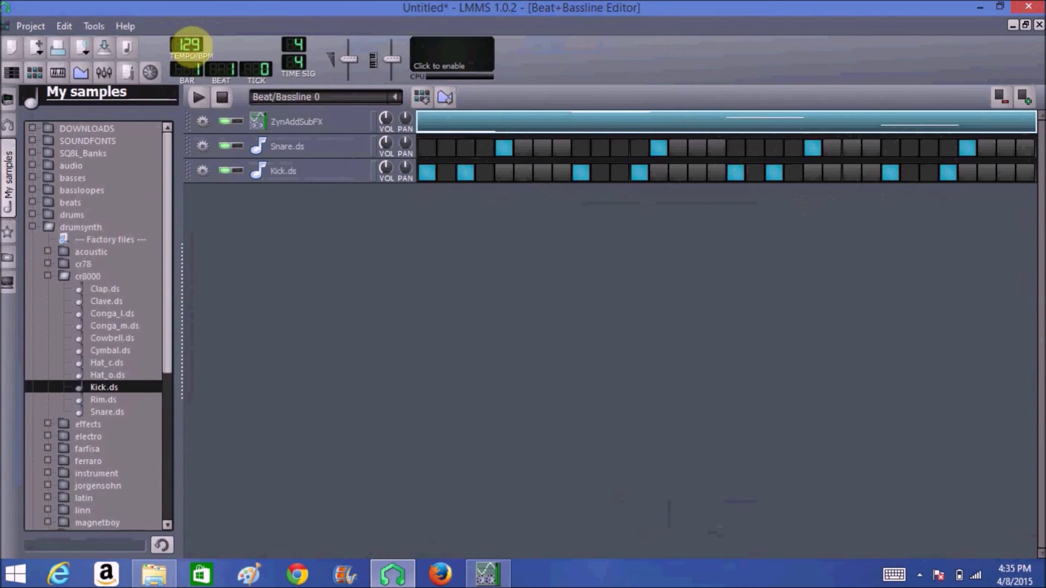
scroll(189, 44, "down", 2)
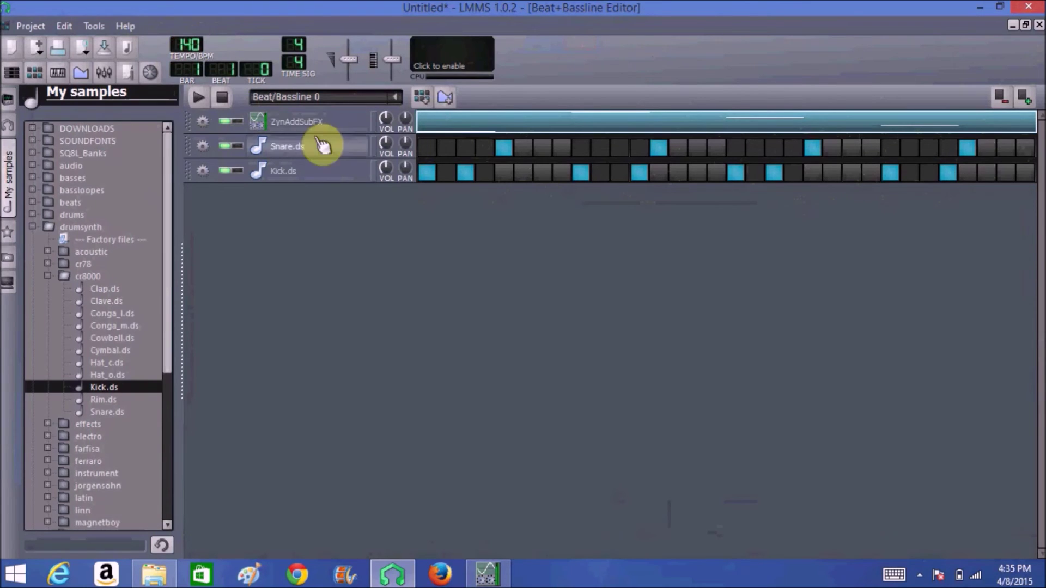
Clear the Snare.ds hits on steps 5, 13, 21 and 29 and the Kick.ds hits on steps 9, 12, 17 and 19
right_click(509, 157)
left_click(510, 152)
left_click(587, 175)
left_click(642, 173)
left_click(661, 149)
left_click(739, 174)
left_click(777, 174)
left_click(815, 149)
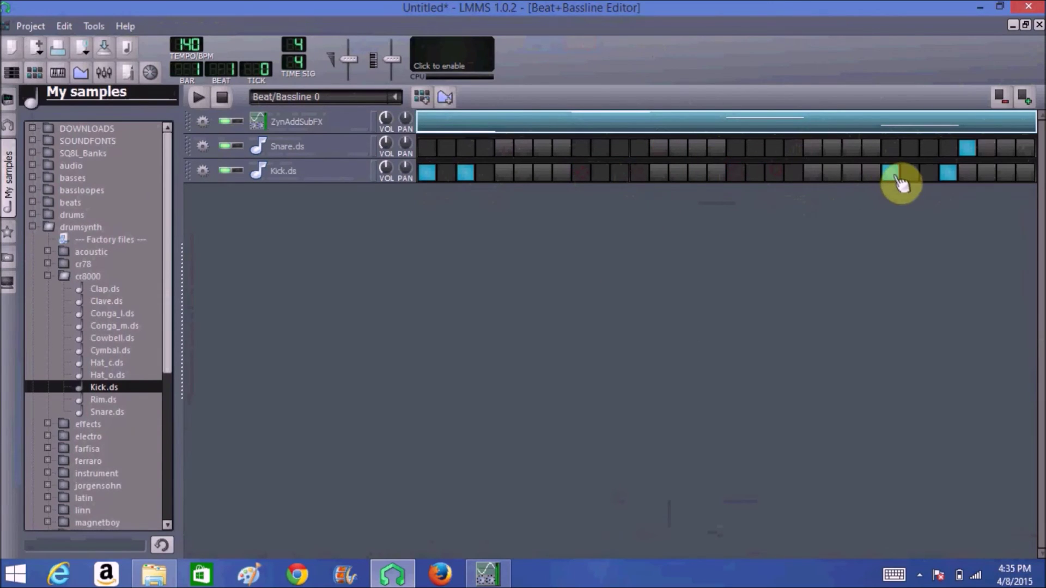
left_click(968, 148)
Enable Snare.ds steps 9 and 25 and Kick.ds steps 17 and 20, clearing Kick.ds steps 25 and 28
left_click(581, 147)
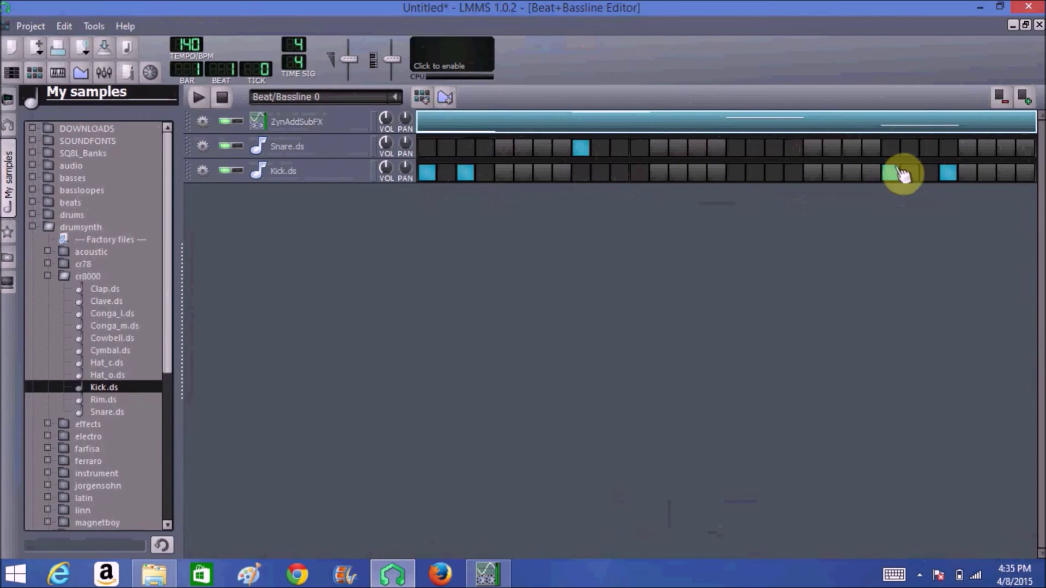
left_click(739, 173)
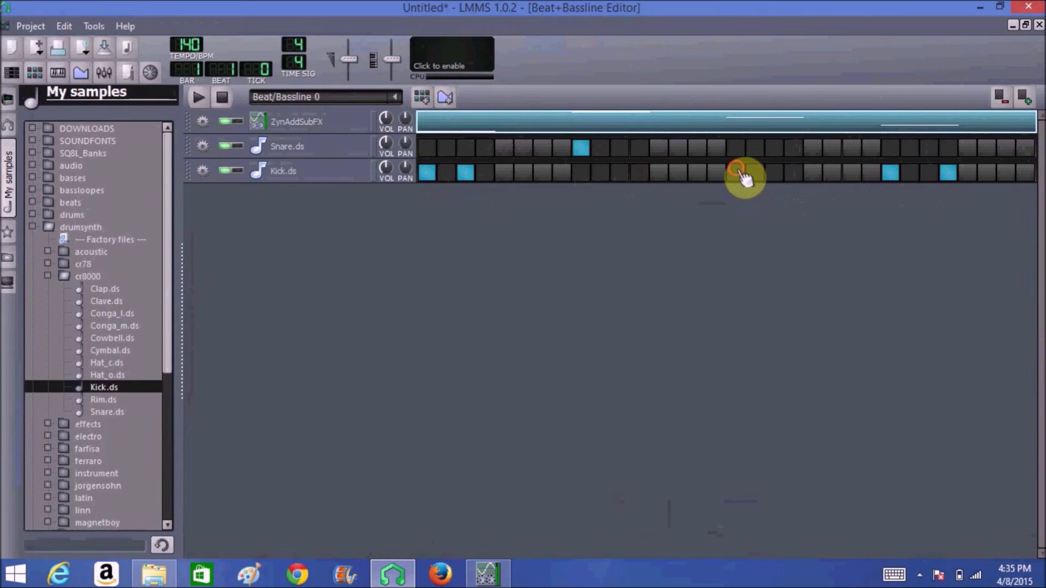
left_click(793, 173)
left_click(948, 173)
left_click(891, 149)
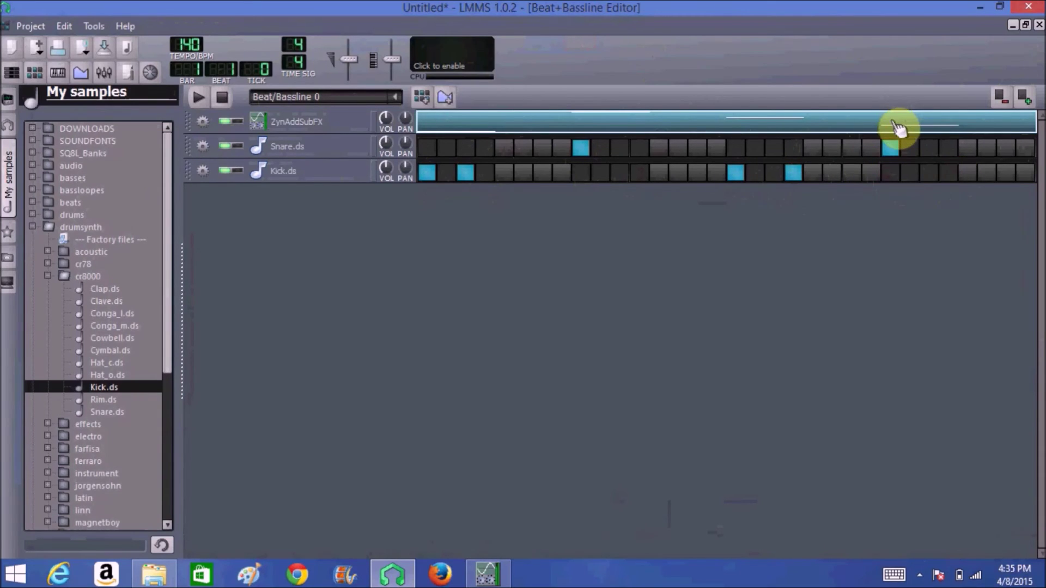
Duplicate the four ZynAddSubFX melody notes into the second bar of the pattern, and play back the beat
left_click(896, 121)
left_click(346, 117)
mouse_move(249, 330)
left_mouse_down()
mouse_move(249, 275)
mouse_move(305, 165)
mouse_move(405, 188)
left_mouse_up()
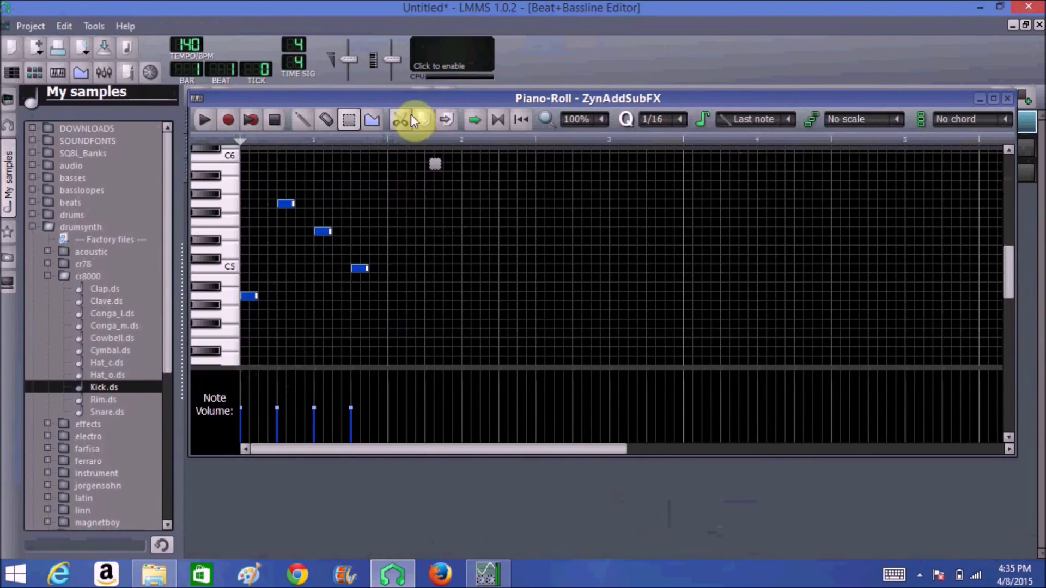
left_click(447, 118)
key("ctrl+Up")
left_click_drag(361, 158, 508, 269)
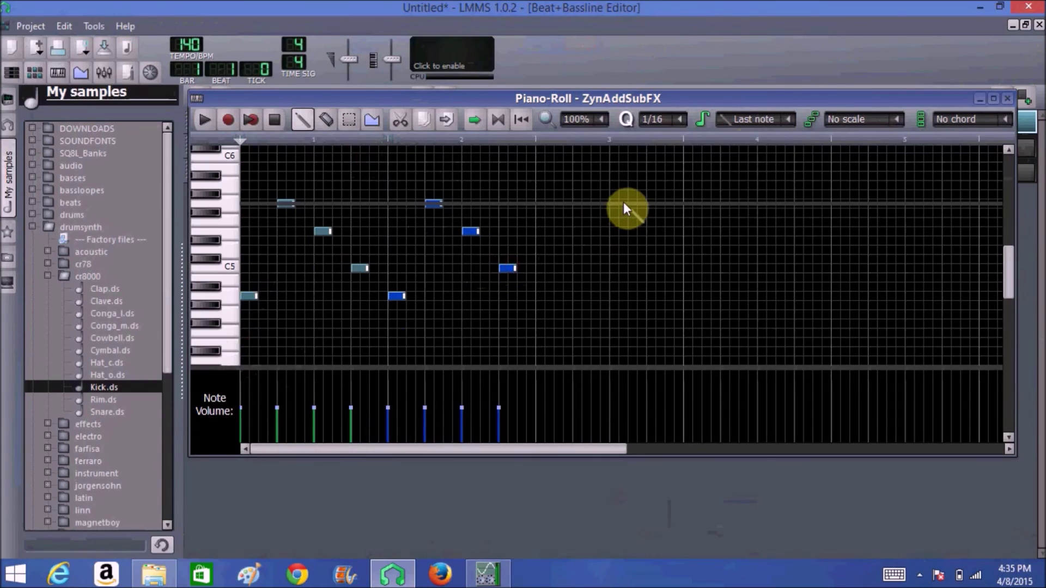
left_click(1008, 99)
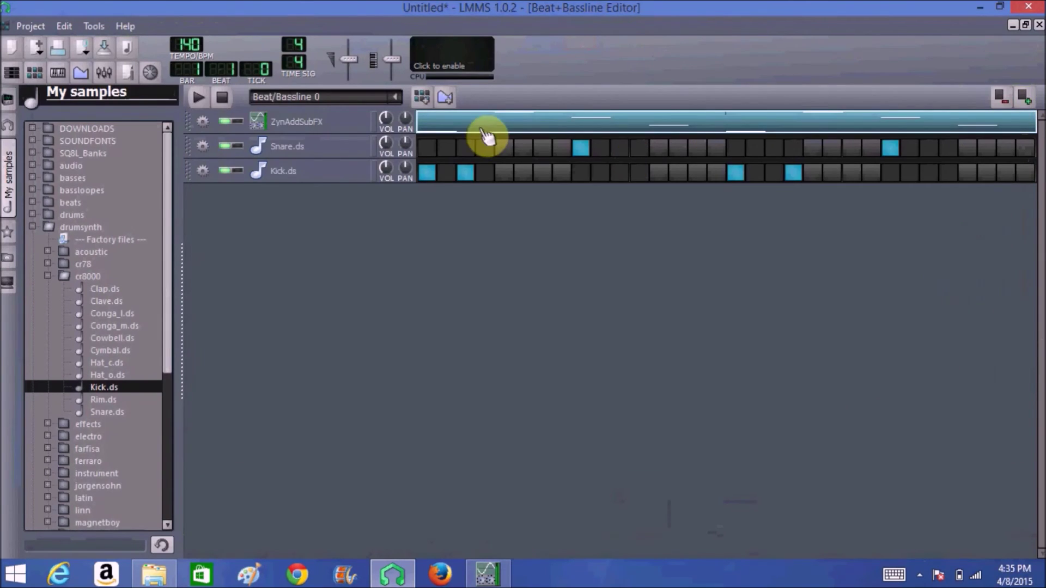
left_click(201, 96)
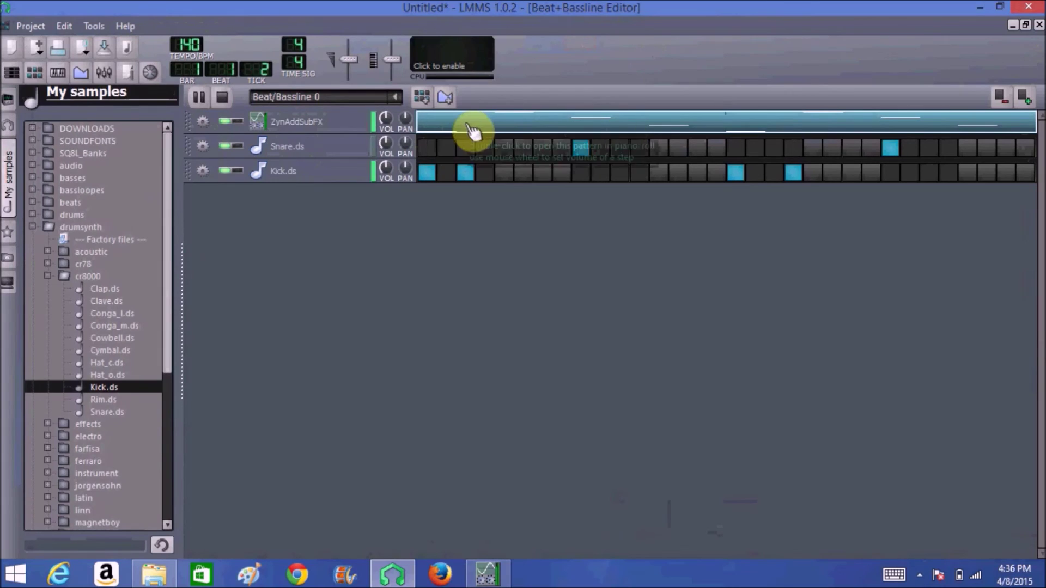
left_click(222, 98)
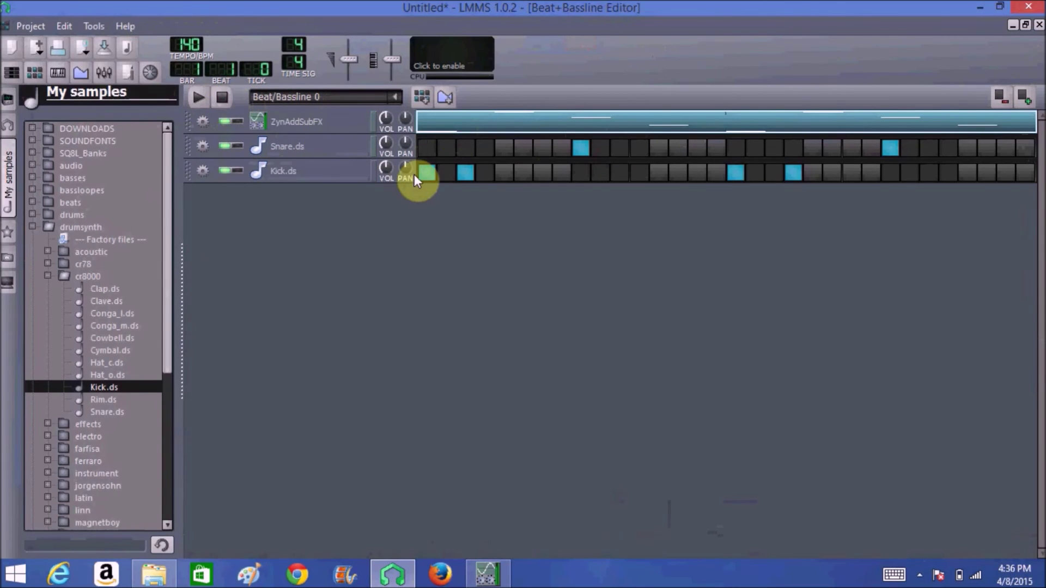
Restore the Beat+Bassline Editor to a window beside the Song-Editor and place a Beat/Bassline 0 block at bar 1
left_click(1026, 25)
left_click_drag(639, 100, 756, 91)
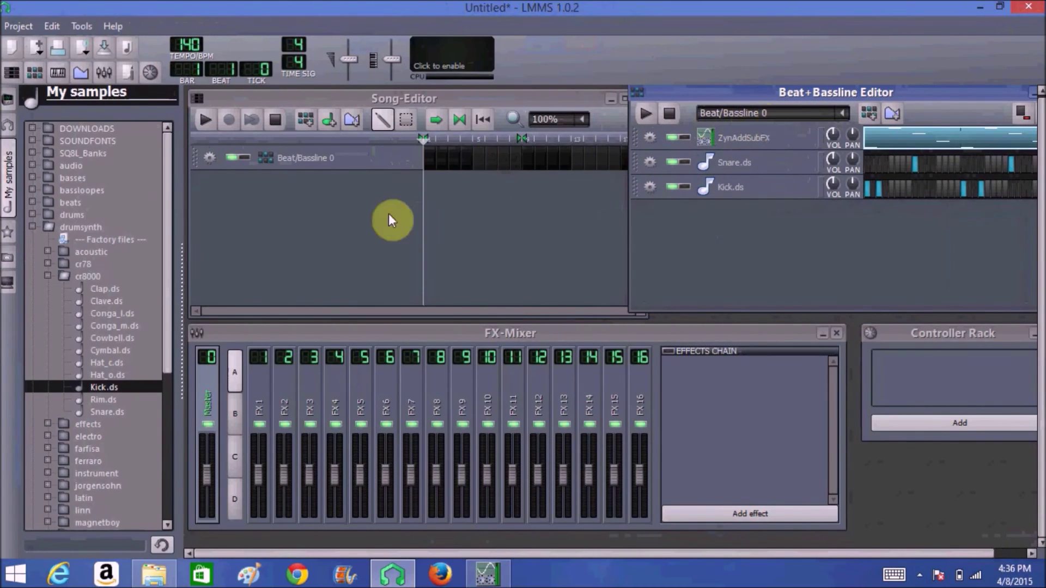
left_click(433, 158)
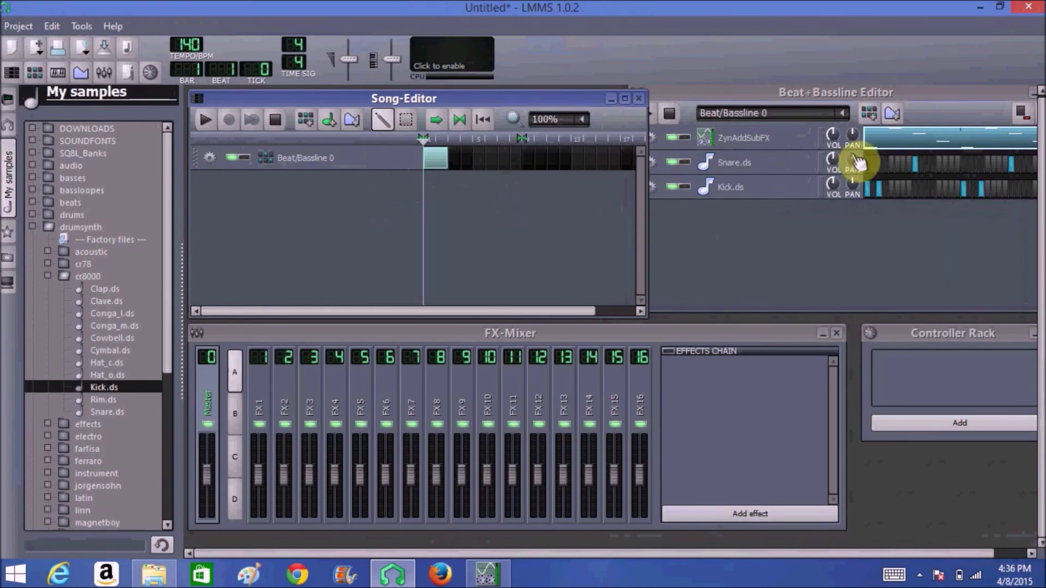
left_click(925, 158)
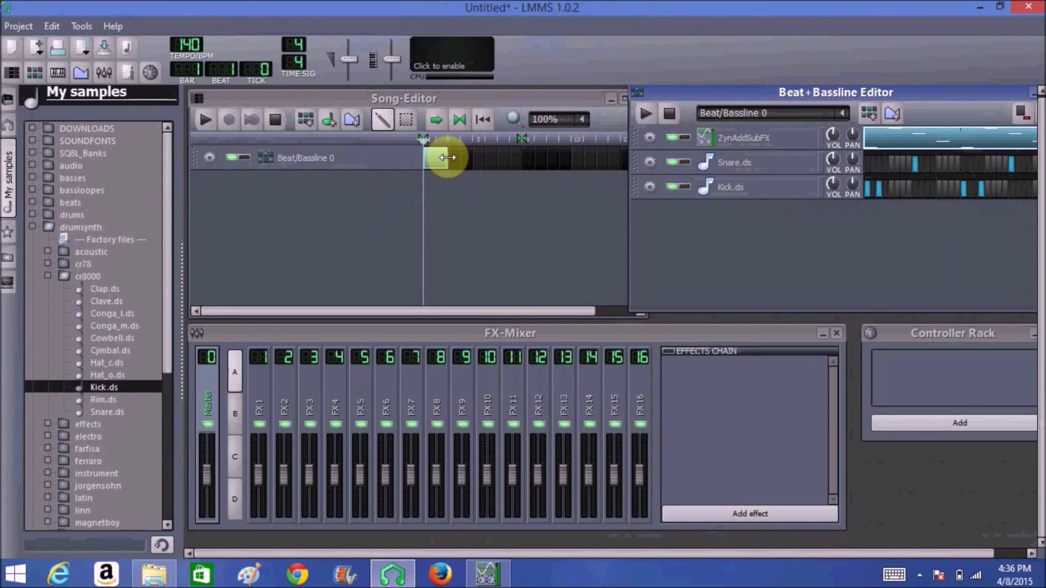
Extend the Beat/Bassline 0 block to four repeats, ending at the second loop marker, and play the song
left_click_drag(447, 157, 522, 158)
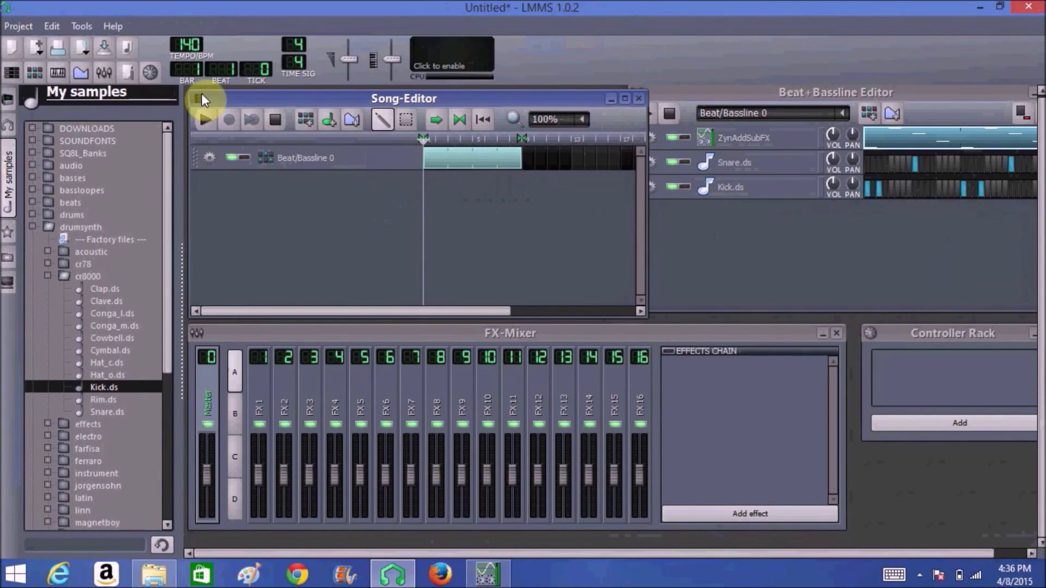
left_click(202, 116)
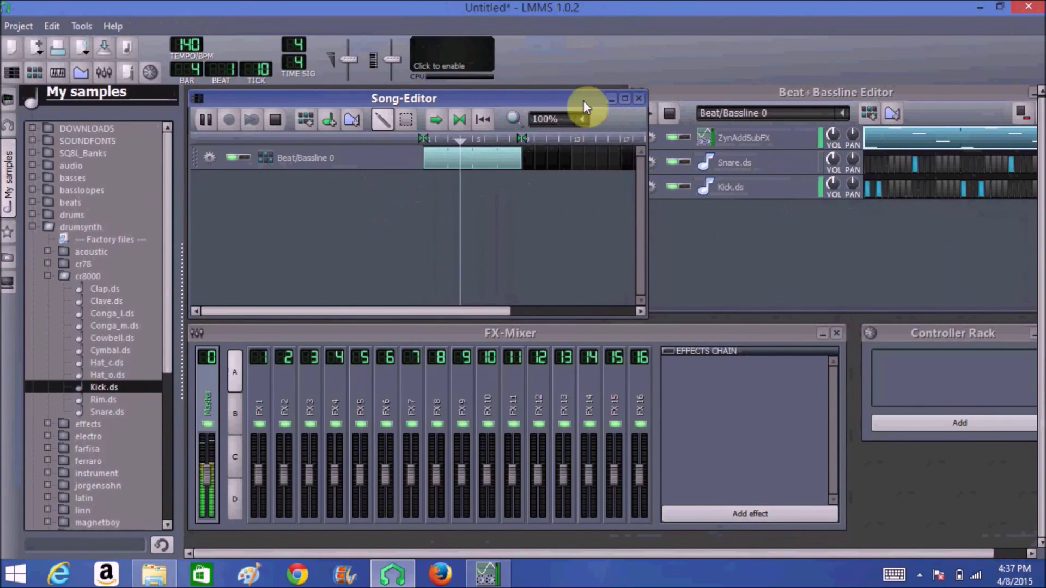
left_click(275, 119)
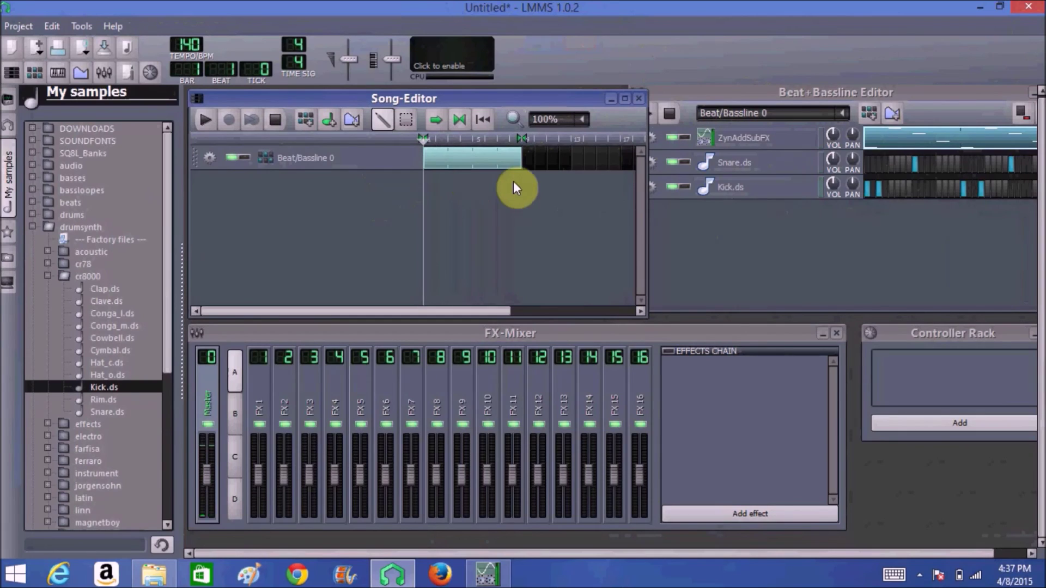